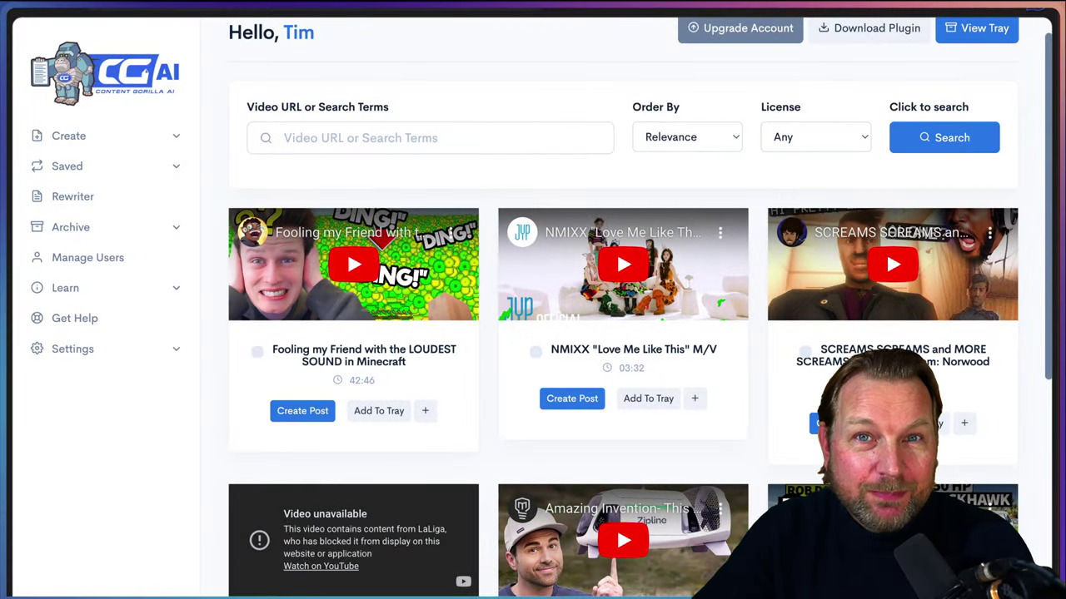
- Scroll through the dashboard, then bring up and dismiss the sales page / bundle deal popup
{"action": "scroll", "coordinate": [885, 291], "scroll_direction": "down", "scroll_amount": 1}
{"action": "scroll", "coordinate": [885, 291], "scroll_direction": "down", "scroll_amount": 2}
{"action": "scroll", "coordinate": [878, 295], "scroll_direction": "down", "scroll_amount": 1}
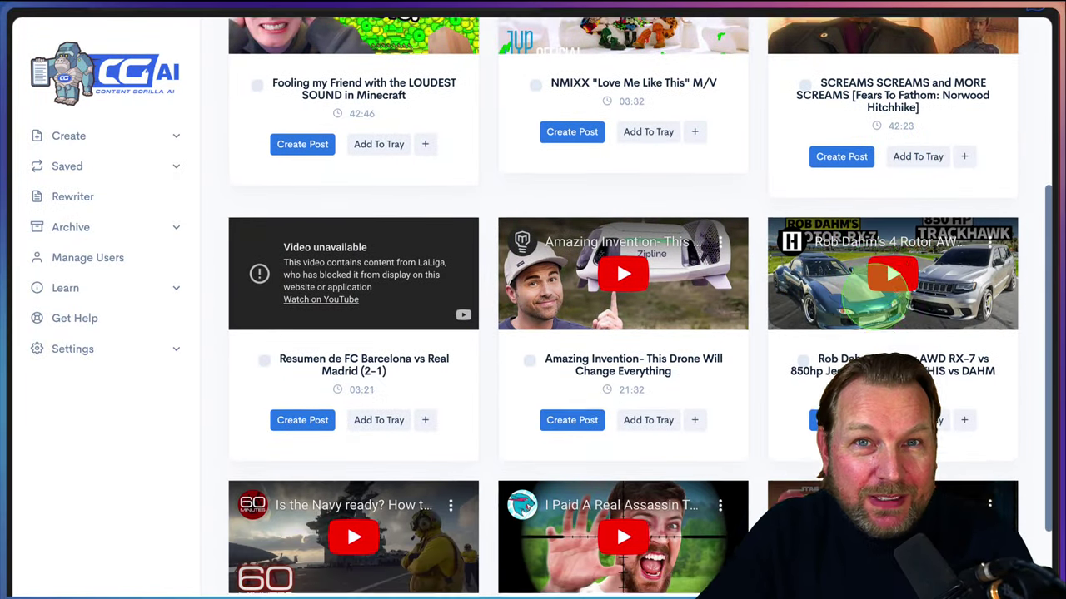
{"action": "scroll", "coordinate": [876, 297], "scroll_direction": "down", "scroll_amount": 1}
{"action": "scroll", "coordinate": [875, 297], "scroll_direction": "down", "scroll_amount": 1}
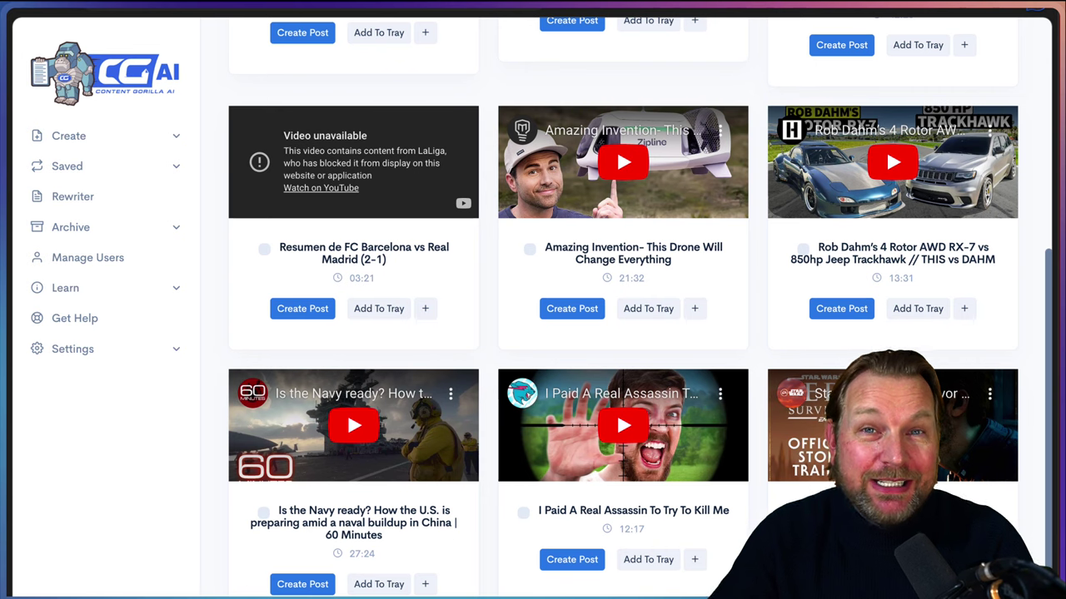
{"action": "scroll", "coordinate": [878, 296], "scroll_direction": "up", "scroll_amount": 1}
{"action": "scroll", "coordinate": [887, 287], "scroll_direction": "up", "scroll_amount": 2}
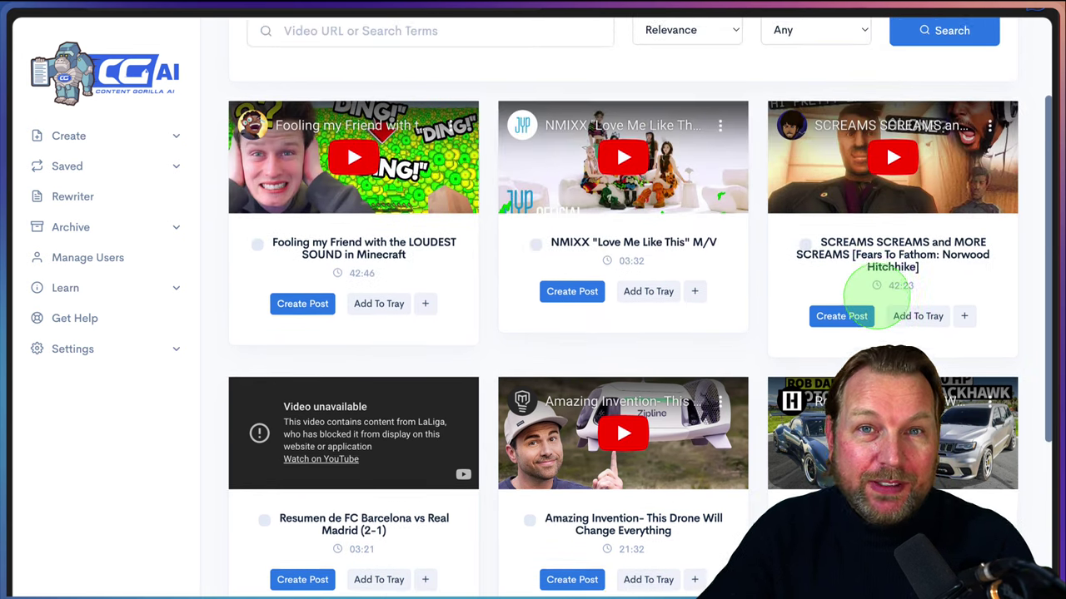
{"action": "scroll", "coordinate": [879, 295], "scroll_direction": "up", "scroll_amount": 1}
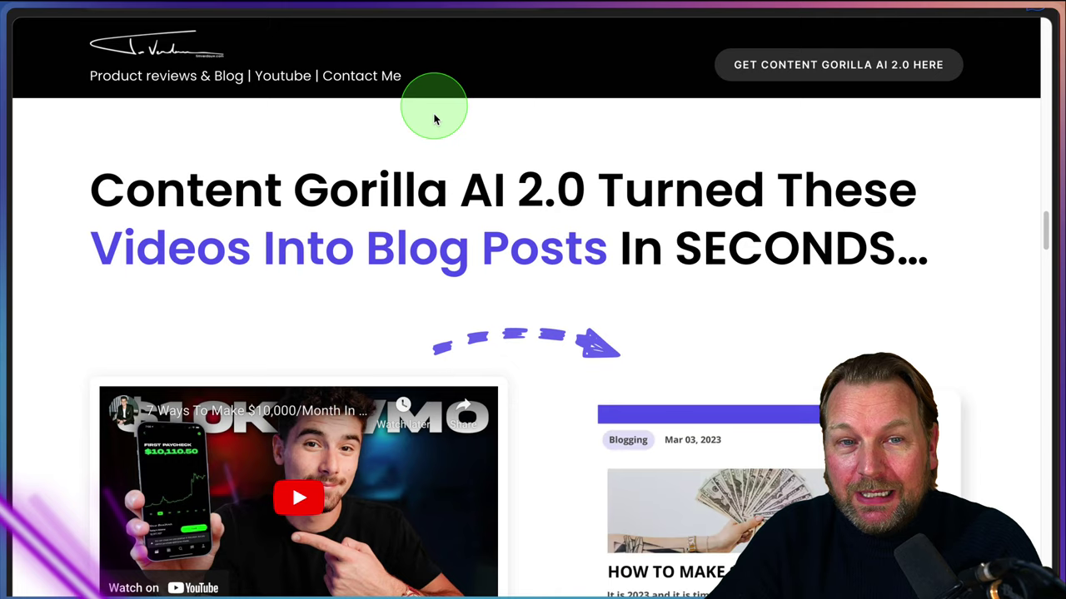
{"action": "scroll", "coordinate": [433, 156], "scroll_direction": "down", "scroll_amount": 2}
{"action": "scroll", "coordinate": [433, 161], "scroll_direction": "down", "scroll_amount": 3}
{"action": "scroll", "coordinate": [433, 160], "scroll_direction": "down", "scroll_amount": 2}
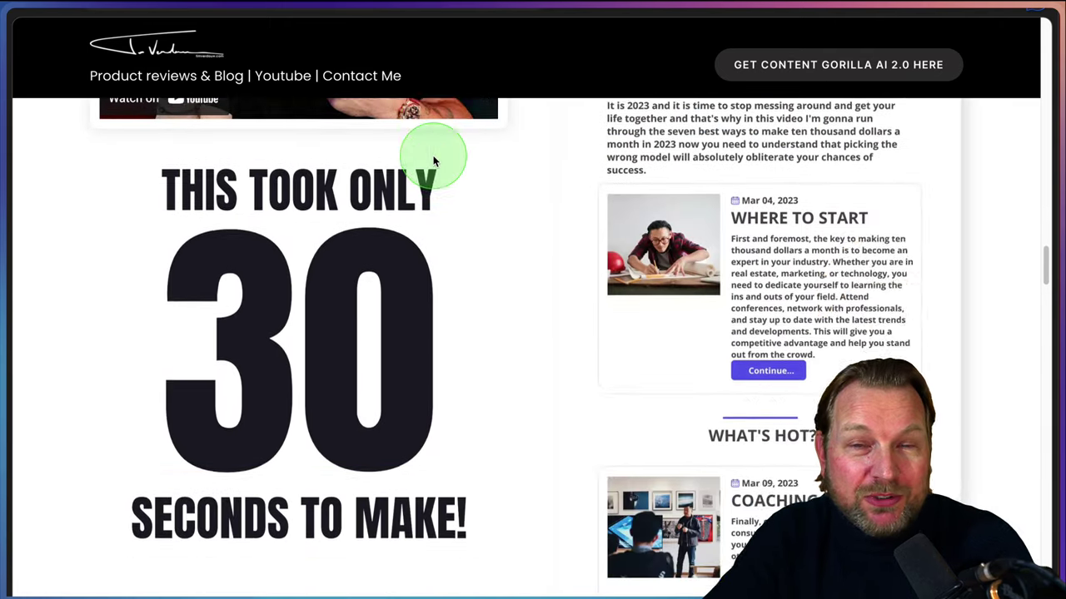
{"action": "scroll", "coordinate": [433, 160], "scroll_direction": "down", "scroll_amount": 4}
{"action": "scroll", "coordinate": [433, 161], "scroll_direction": "down", "scroll_amount": 2}
{"action": "scroll", "coordinate": [433, 161], "scroll_direction": "down", "scroll_amount": 2}
{"action": "scroll", "coordinate": [433, 161], "scroll_direction": "down", "scroll_amount": 1}
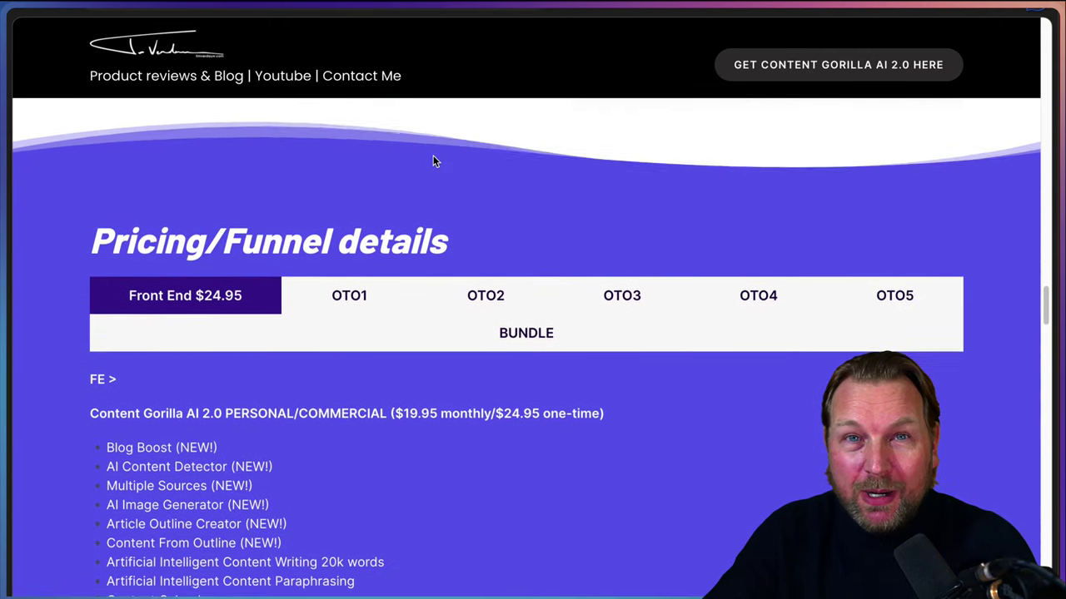
{"action": "scroll", "coordinate": [433, 161], "scroll_direction": "down", "scroll_amount": 2}
{"action": "scroll", "coordinate": [432, 160], "scroll_direction": "down", "scroll_amount": 1}
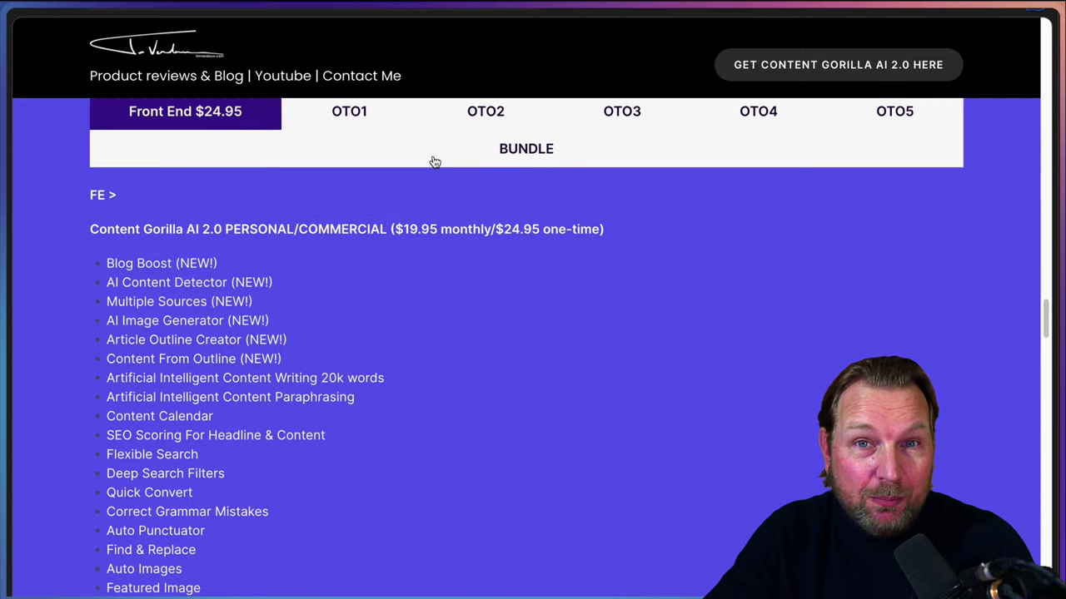
{"action": "scroll", "coordinate": [433, 159], "scroll_direction": "down", "scroll_amount": 2}
{"action": "scroll", "coordinate": [433, 159], "scroll_direction": "down", "scroll_amount": 1}
{"action": "scroll", "coordinate": [433, 161], "scroll_direction": "down", "scroll_amount": 3}
{"action": "scroll", "coordinate": [433, 161], "scroll_direction": "down", "scroll_amount": 1}
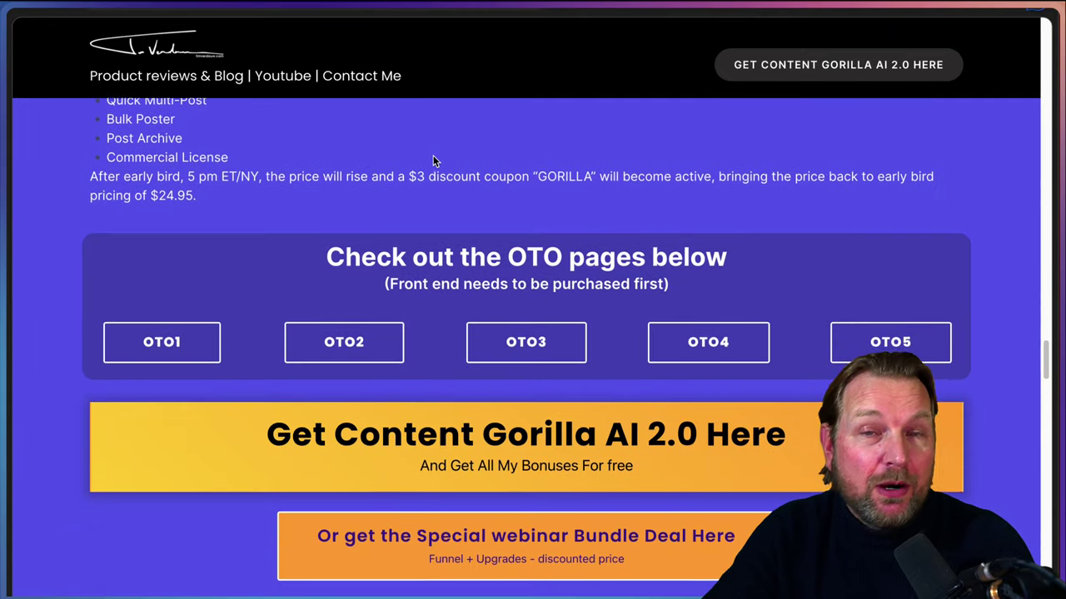
{"action": "scroll", "coordinate": [433, 161], "scroll_direction": "down", "scroll_amount": 1}
{"action": "scroll", "coordinate": [433, 161], "scroll_direction": "down", "scroll_amount": 1}
{"action": "scroll", "coordinate": [433, 160], "scroll_direction": "down", "scroll_amount": 1}
{"action": "scroll", "coordinate": [433, 161], "scroll_direction": "down", "scroll_amount": 2}
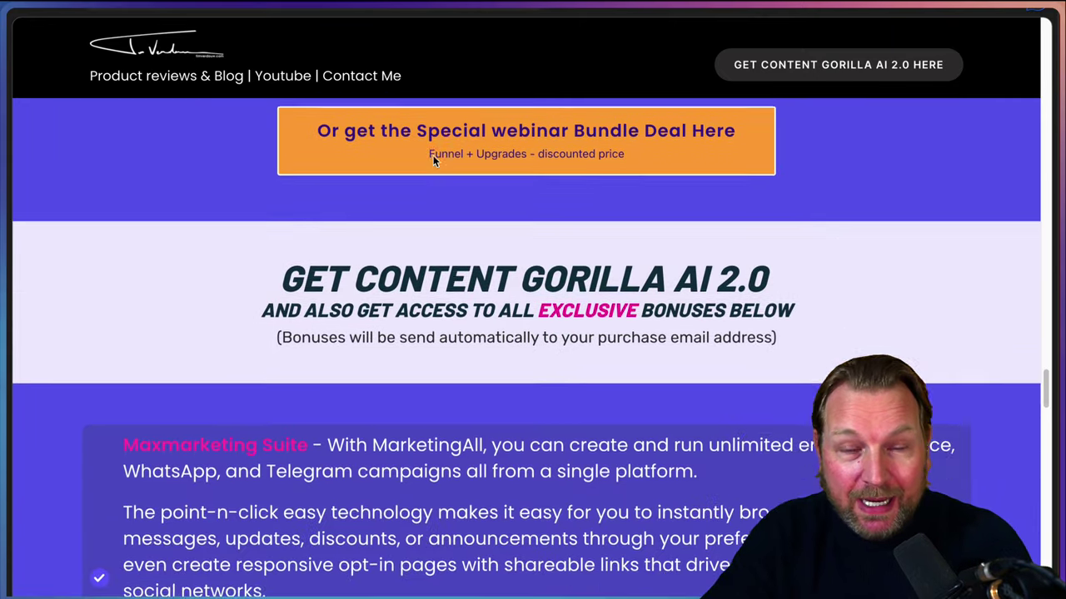
{"action": "scroll", "coordinate": [433, 161], "scroll_direction": "down", "scroll_amount": 2}
{"action": "scroll", "coordinate": [432, 161], "scroll_direction": "down", "scroll_amount": 1}
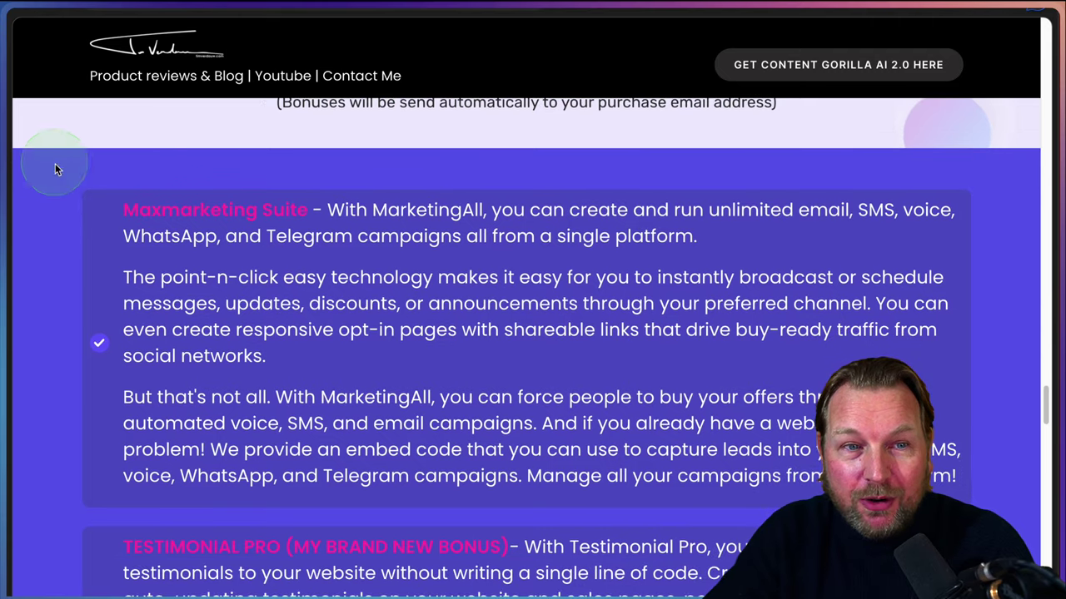
{"action": "mouse_move", "coordinate": [54, 163]}
{"action": "left_mouse_down"}
{"action": "mouse_move", "coordinate": [616, 564]}
{"action": "mouse_move", "coordinate": [987, 595]}
{"action": "left_mouse_up"}
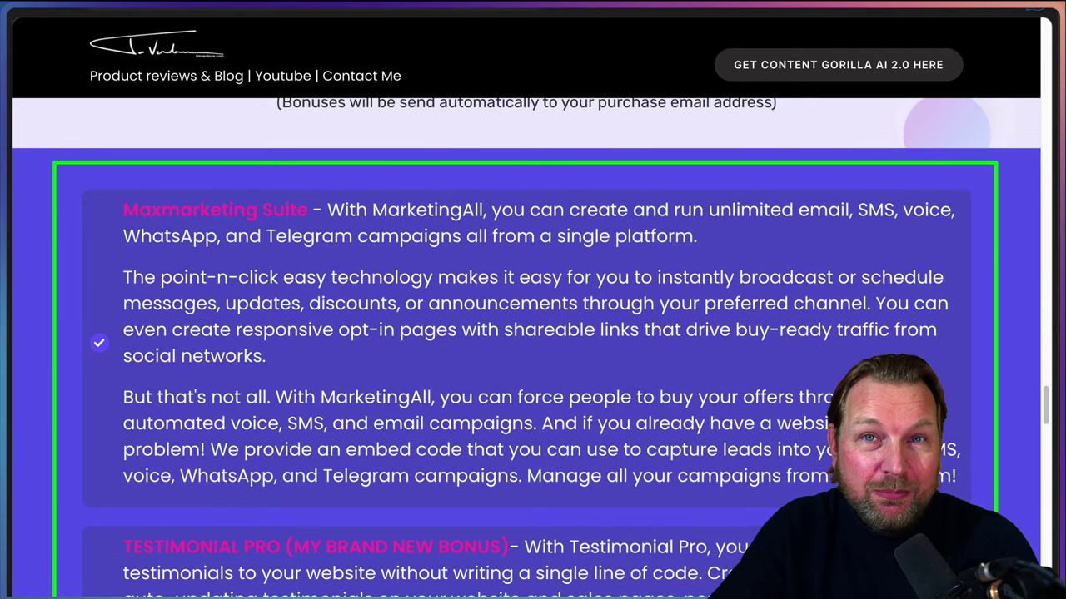
{"action": "scroll", "coordinate": [816, 451], "scroll_direction": "down", "scroll_amount": 2}
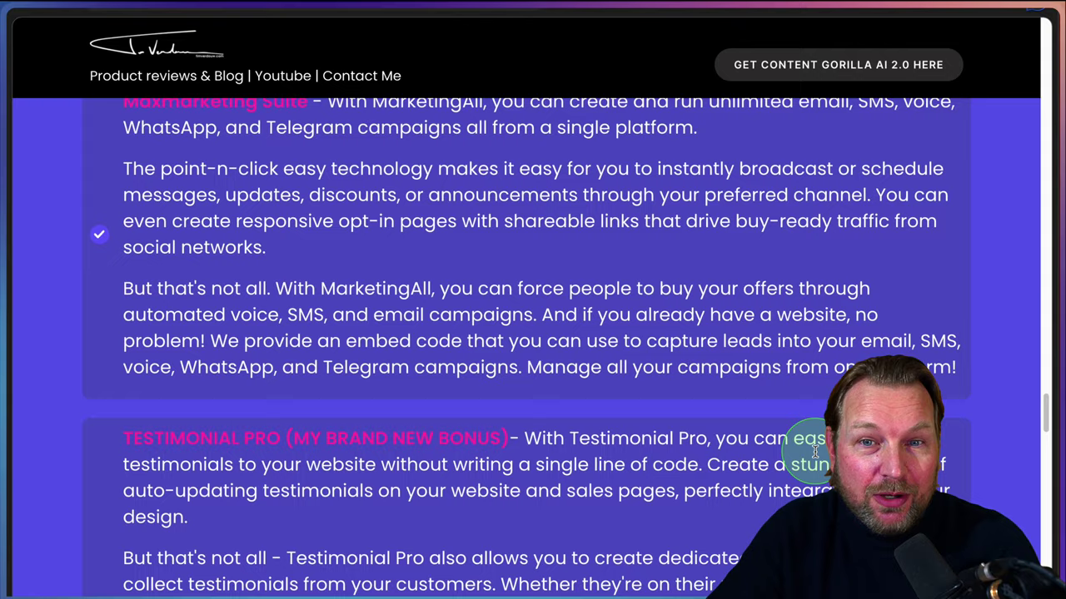
{"action": "scroll", "coordinate": [815, 451], "scroll_direction": "down", "scroll_amount": 2}
{"action": "scroll", "coordinate": [816, 450], "scroll_direction": "down", "scroll_amount": 1}
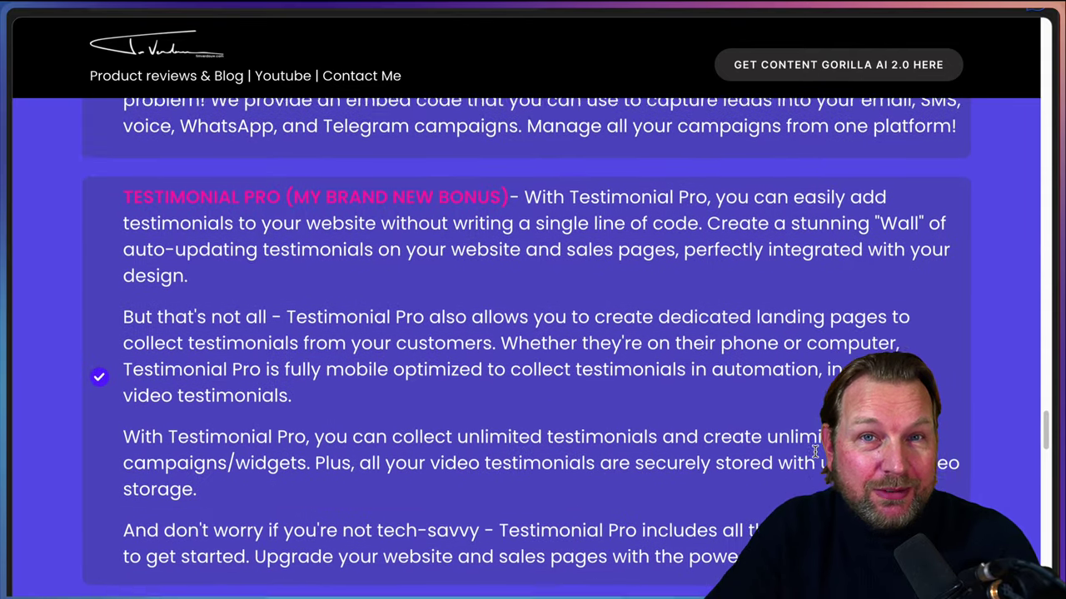
{"action": "scroll", "coordinate": [816, 450], "scroll_direction": "down", "scroll_amount": 1}
{"action": "scroll", "coordinate": [816, 450], "scroll_direction": "down", "scroll_amount": 1}
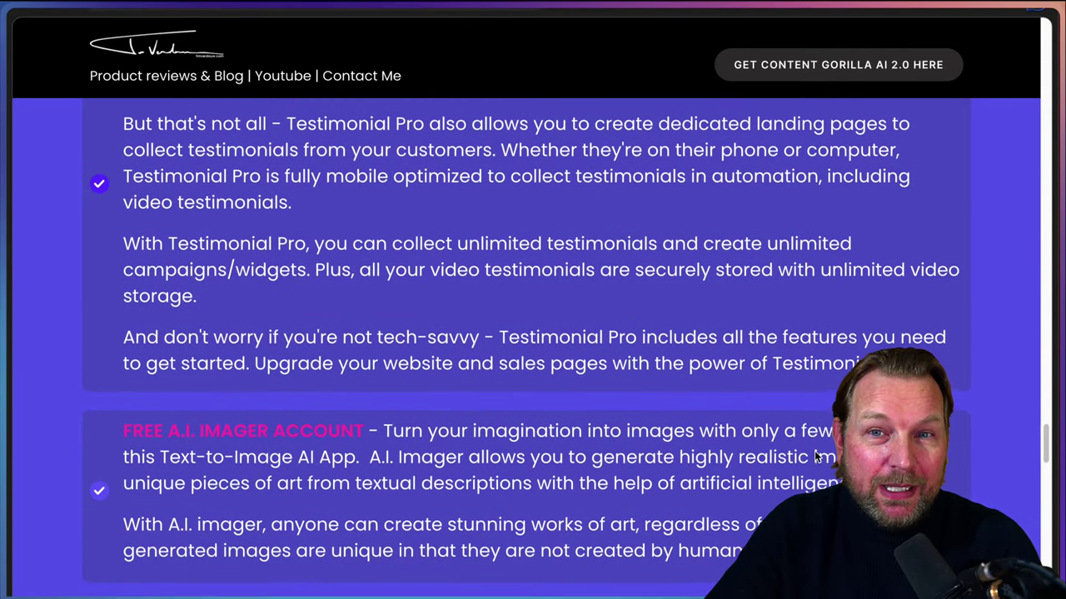
{"action": "left_click", "coordinate": [829, 64]}
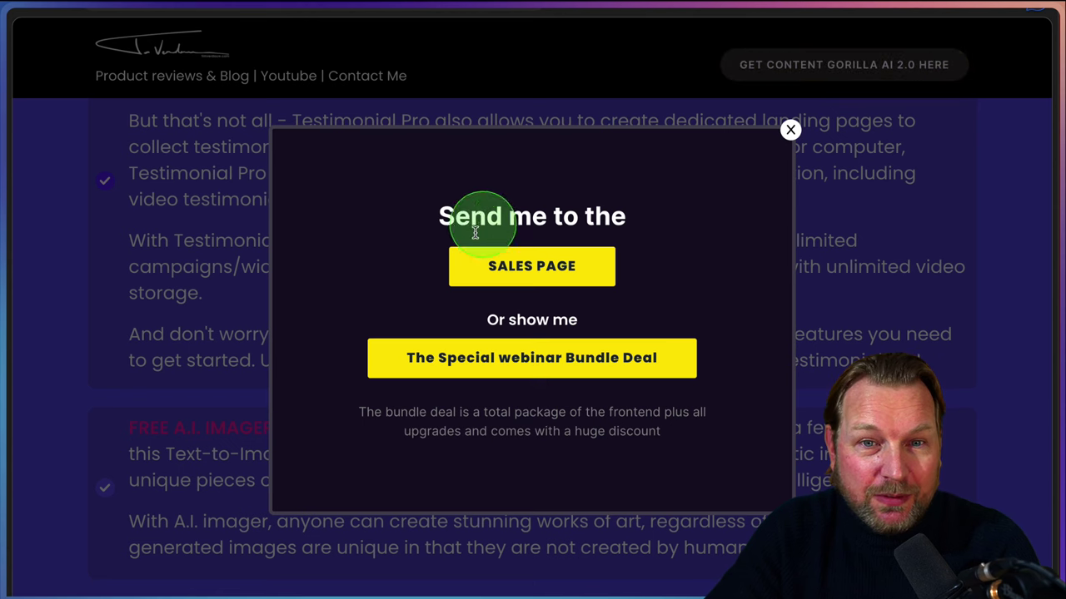
{"action": "left_click", "coordinate": [789, 129]}
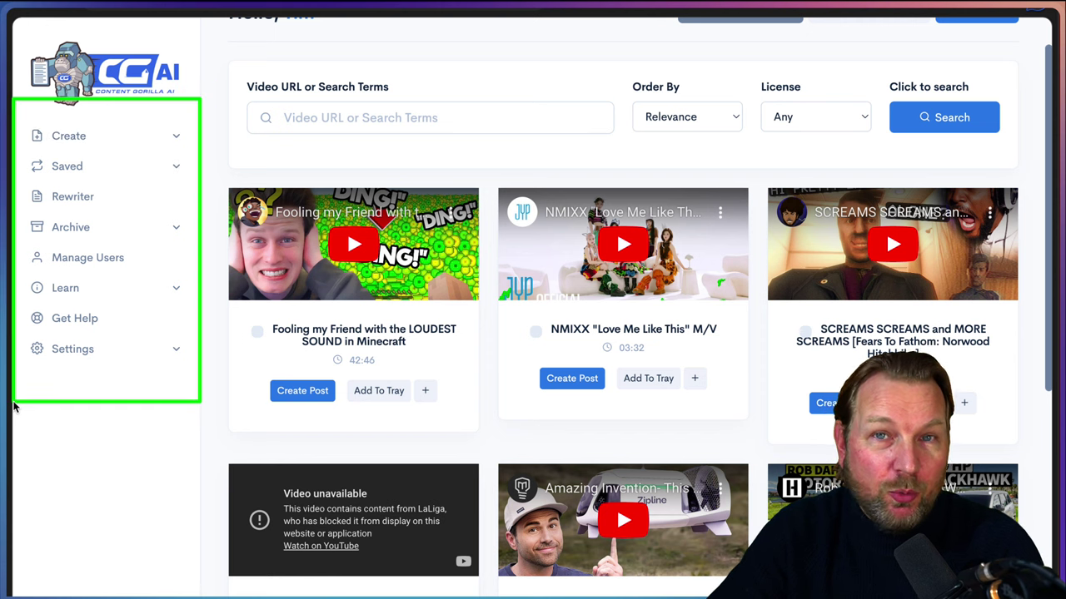
- Reload the new-post video search via Create > Post and focus the Video URL field
{"action": "left_click", "coordinate": [93, 136]}
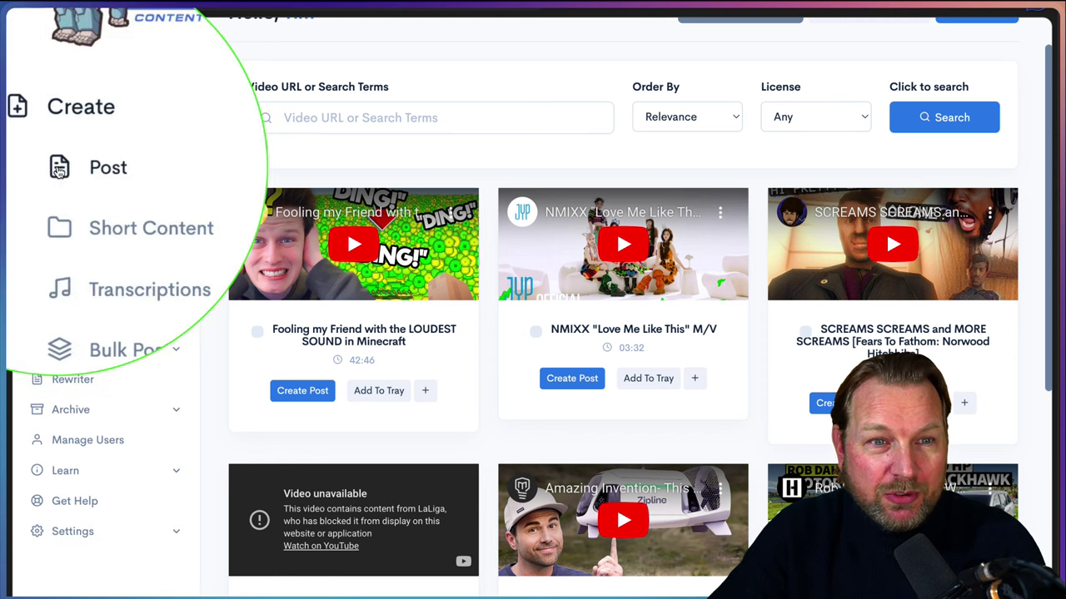
{"action": "left_click", "coordinate": [69, 172]}
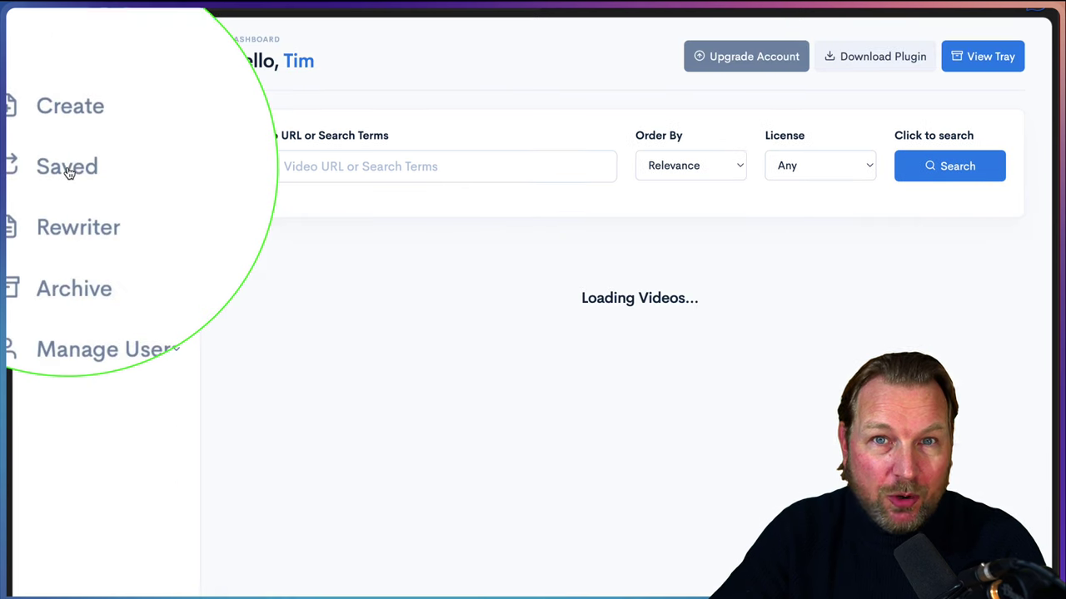
{"action": "left_click", "coordinate": [385, 174]}
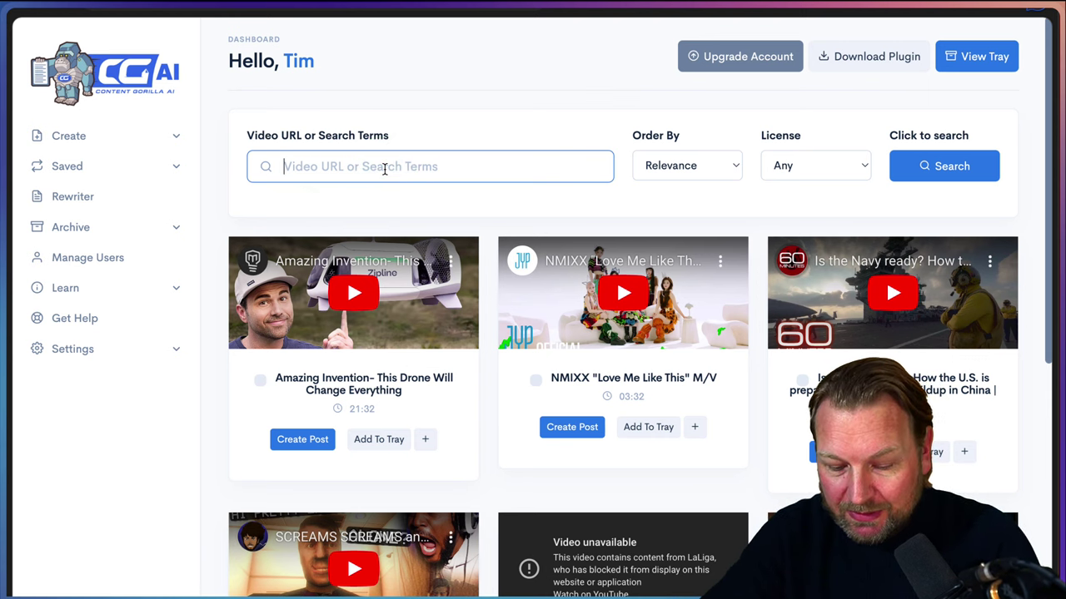
- Enter the search 'how to build your list' and set License to Creative Common
{"action": "left_click", "coordinate": [385, 169]}
{"action": "type", "text": "how to build your list"}
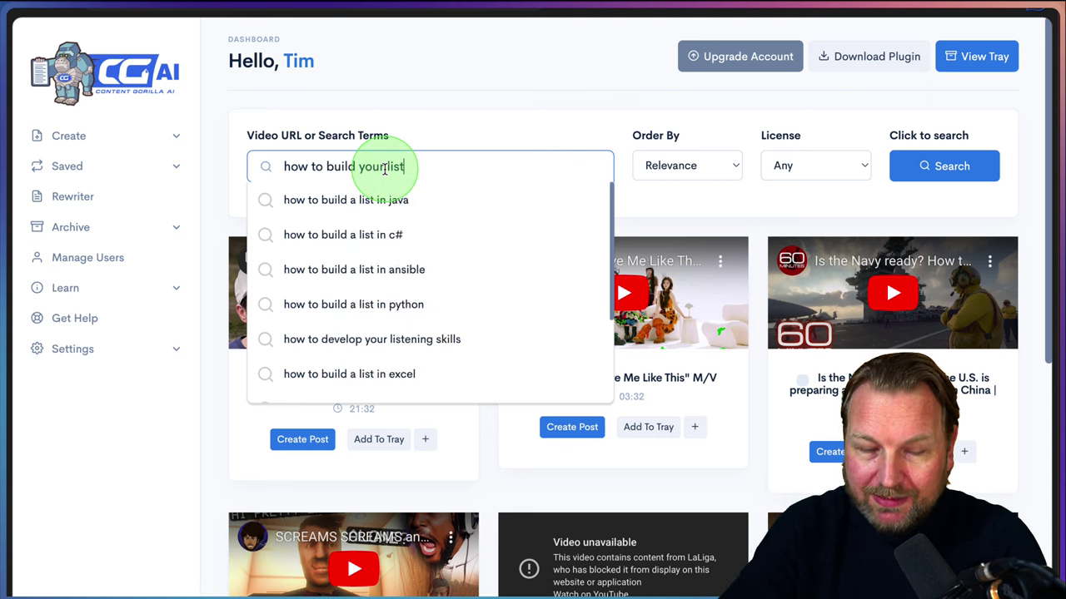
{"action": "left_click", "coordinate": [433, 146]}
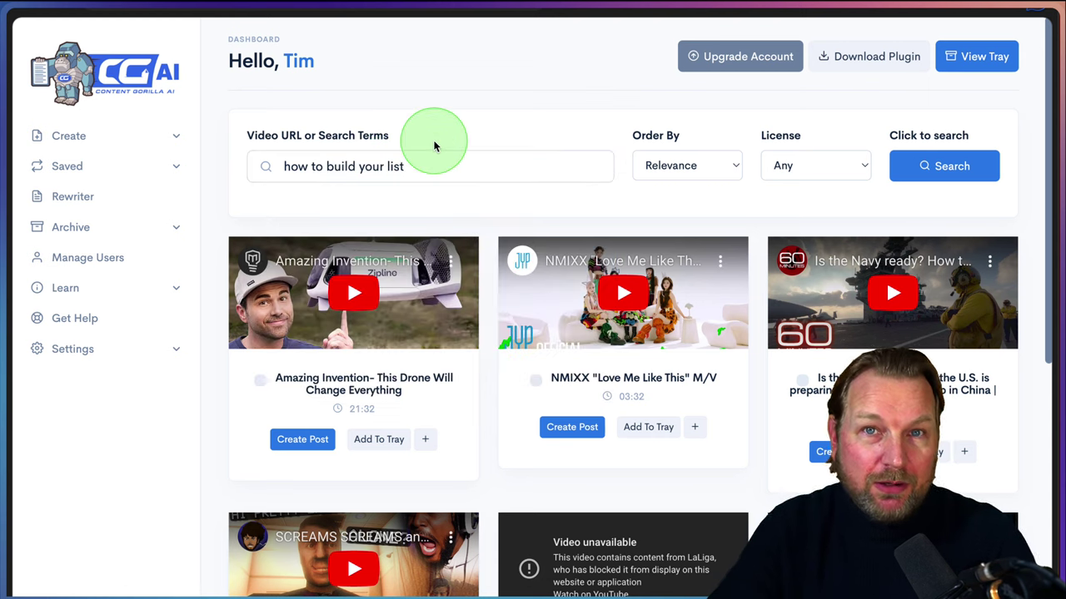
{"action": "left_click", "coordinate": [783, 165]}
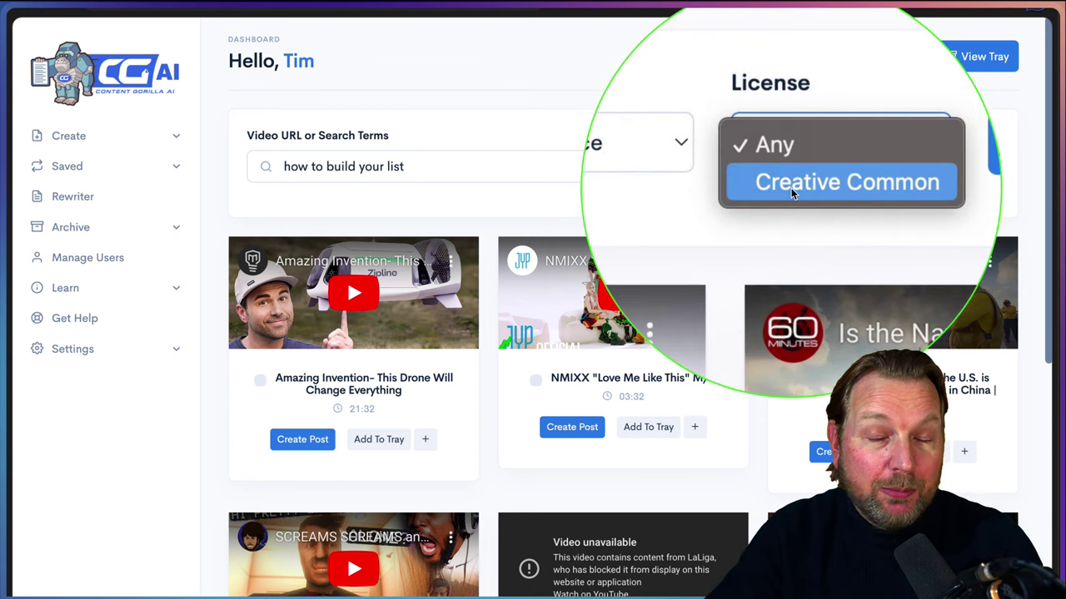
{"action": "left_click", "coordinate": [791, 188]}
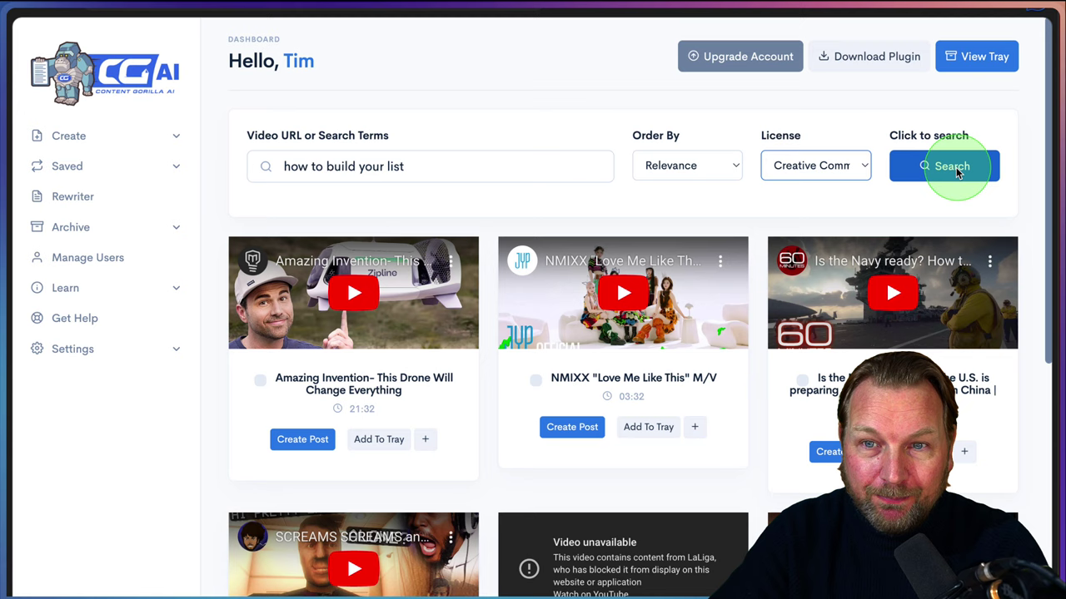
- Run the search and browse the email-list video results
{"action": "left_click", "coordinate": [952, 165]}
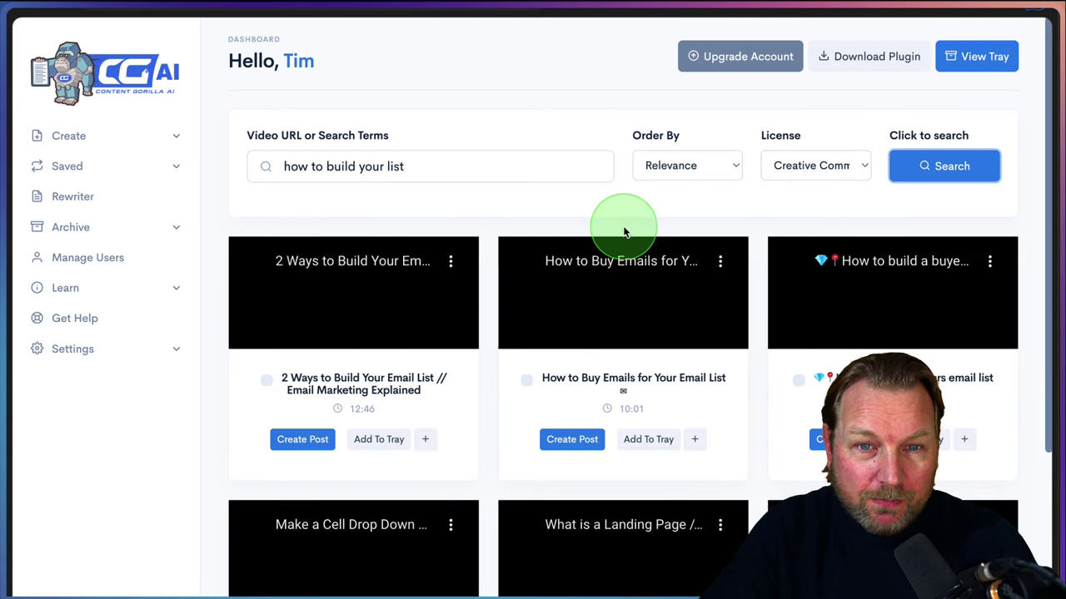
{"action": "scroll", "coordinate": [571, 225], "scroll_direction": "down", "scroll_amount": 2}
{"action": "scroll", "coordinate": [571, 235], "scroll_direction": "down", "scroll_amount": 3}
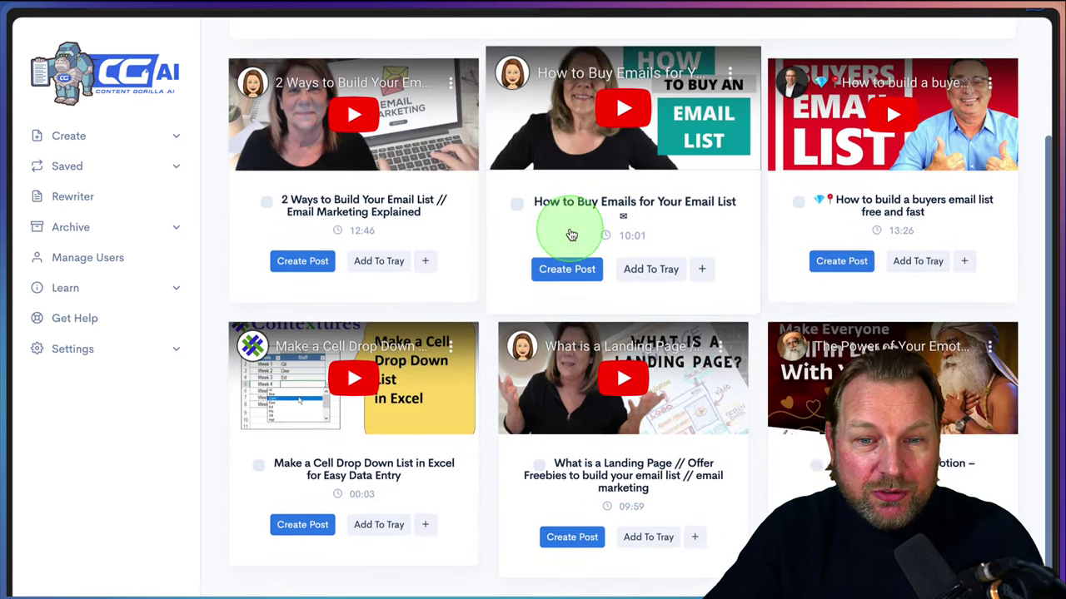
{"action": "scroll", "coordinate": [571, 235], "scroll_direction": "down", "scroll_amount": 2}
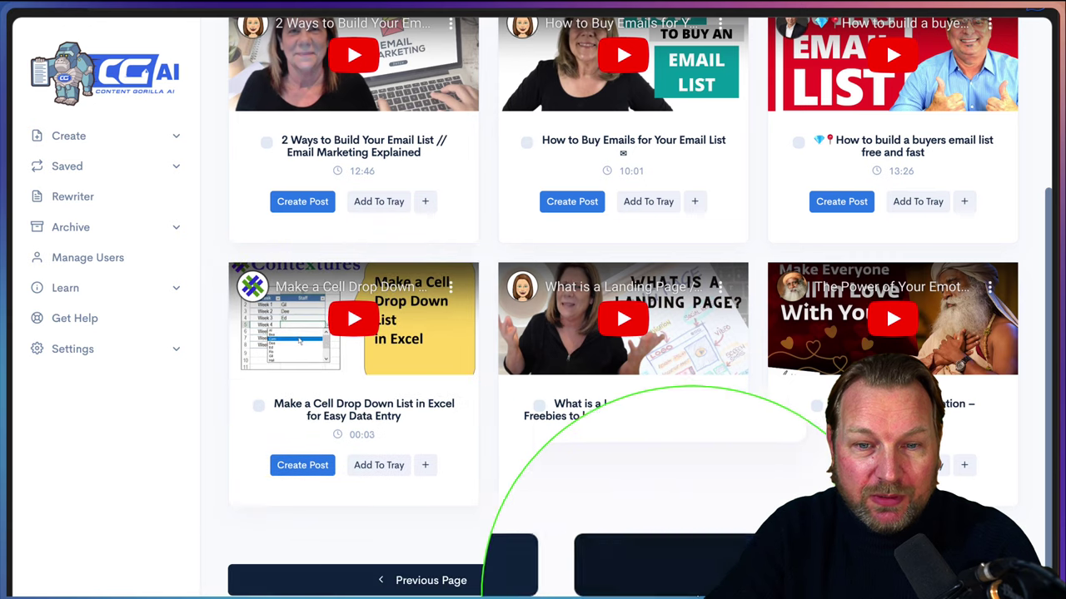
{"action": "scroll", "coordinate": [729, 432], "scroll_direction": "up", "scroll_amount": 2}
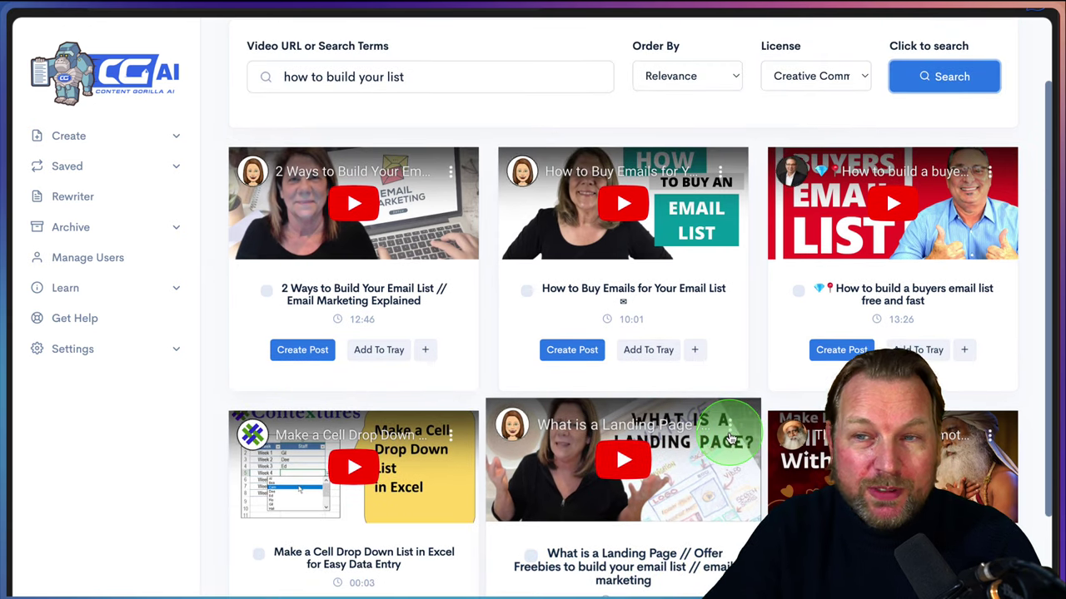
{"action": "scroll", "coordinate": [729, 439], "scroll_direction": "down", "scroll_amount": 2}
{"action": "scroll", "coordinate": [731, 437], "scroll_direction": "down", "scroll_amount": 1}
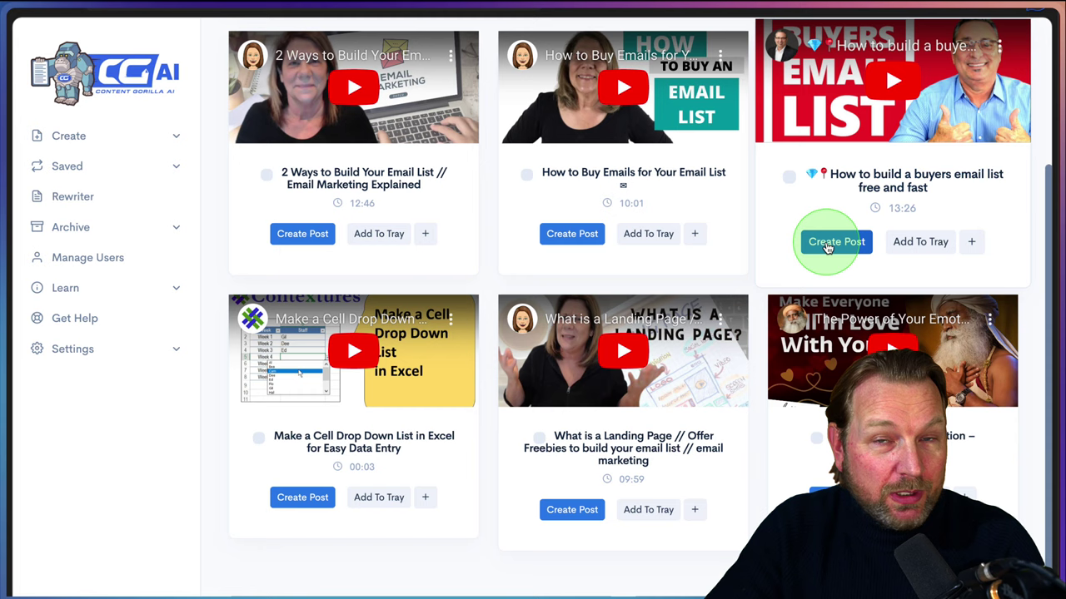
{"action": "left_click", "coordinate": [826, 247]}
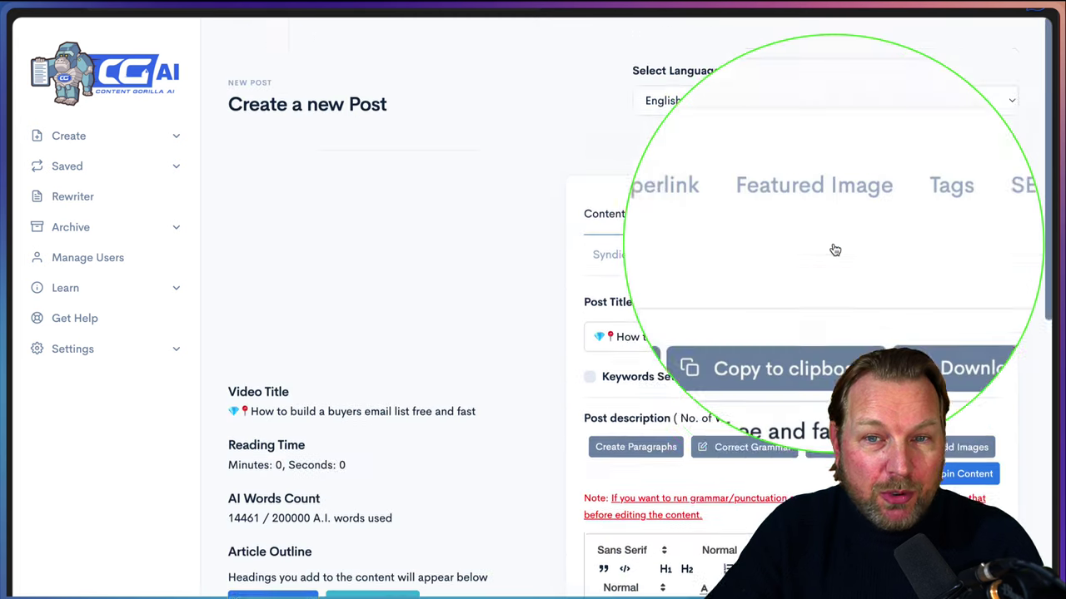
{"action": "scroll", "coordinate": [569, 219], "scroll_direction": "down", "scroll_amount": 5}
{"action": "scroll", "coordinate": [569, 219], "scroll_direction": "down", "scroll_amount": 3}
{"action": "scroll", "coordinate": [569, 219], "scroll_direction": "up", "scroll_amount": 3}
{"action": "scroll", "coordinate": [568, 219], "scroll_direction": "up", "scroll_amount": 4}
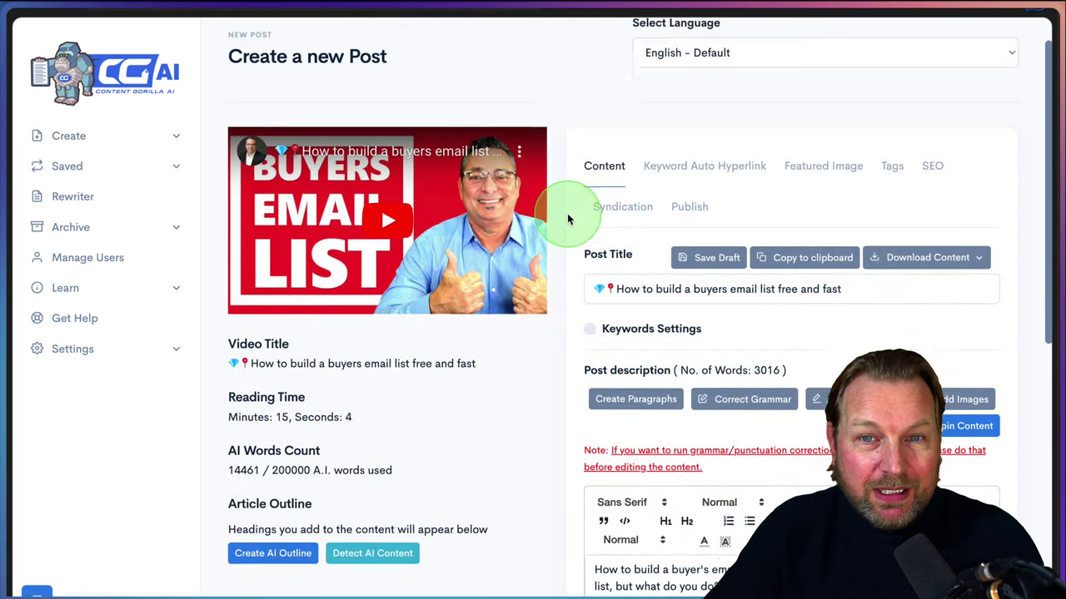
{"action": "scroll", "coordinate": [568, 219], "scroll_direction": "down", "scroll_amount": 3}
{"action": "scroll", "coordinate": [569, 219], "scroll_direction": "down", "scroll_amount": 3}
{"action": "scroll", "coordinate": [569, 219], "scroll_direction": "down", "scroll_amount": 3}
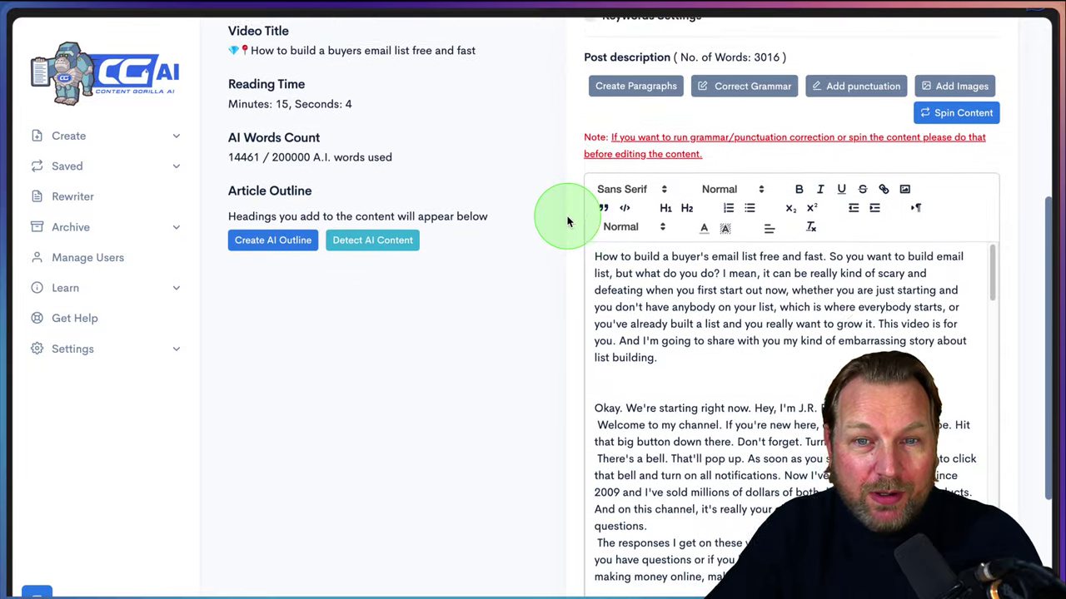
{"action": "scroll", "coordinate": [569, 221], "scroll_direction": "down", "scroll_amount": 3}
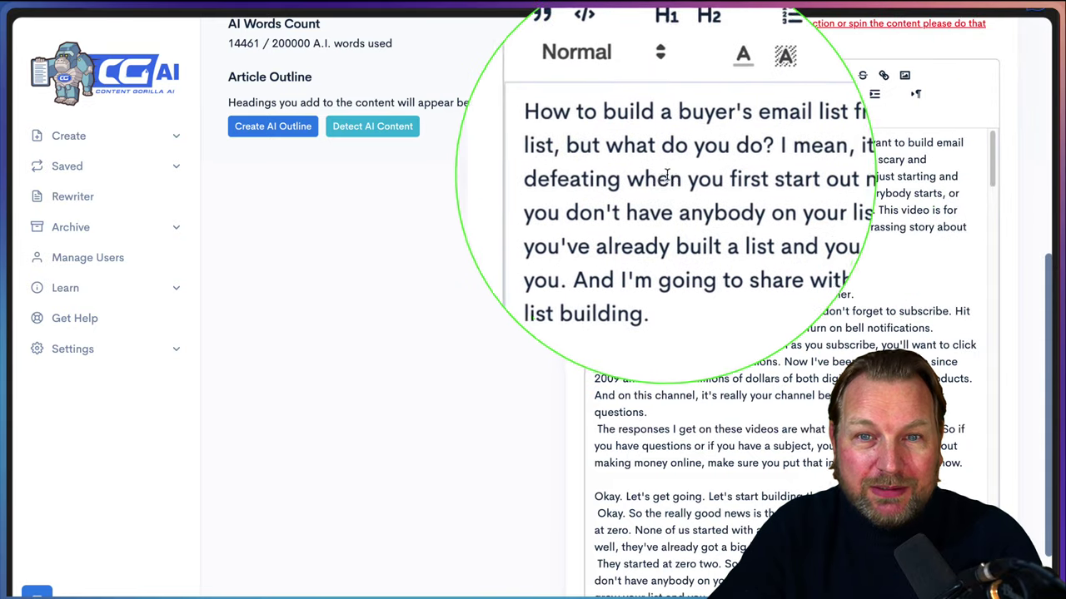
{"action": "scroll", "coordinate": [689, 183], "scroll_direction": "up", "scroll_amount": 5}
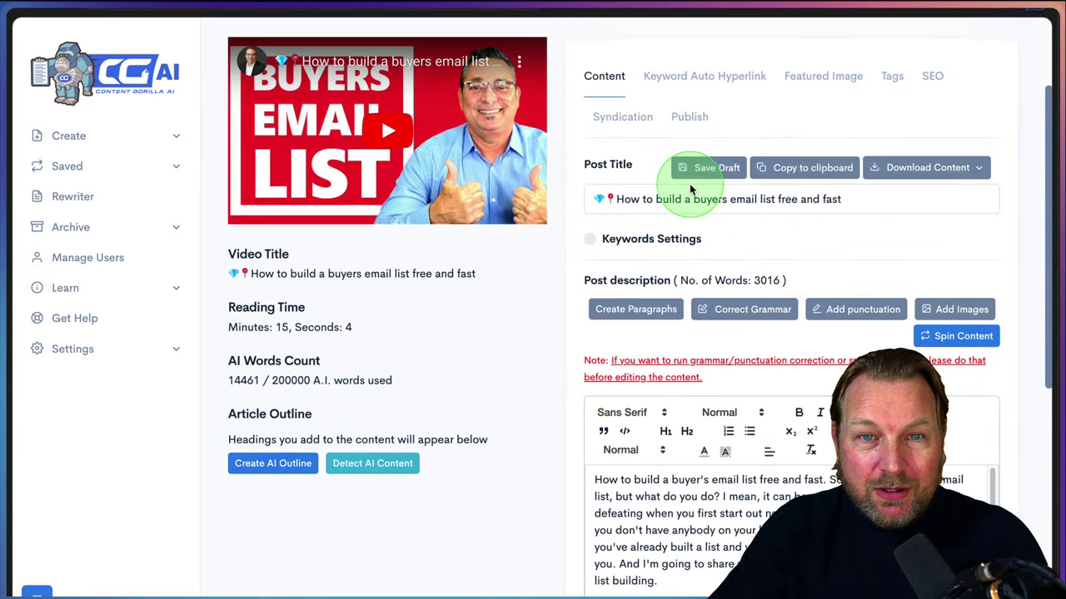
{"action": "scroll", "coordinate": [689, 190], "scroll_direction": "down", "scroll_amount": 5}
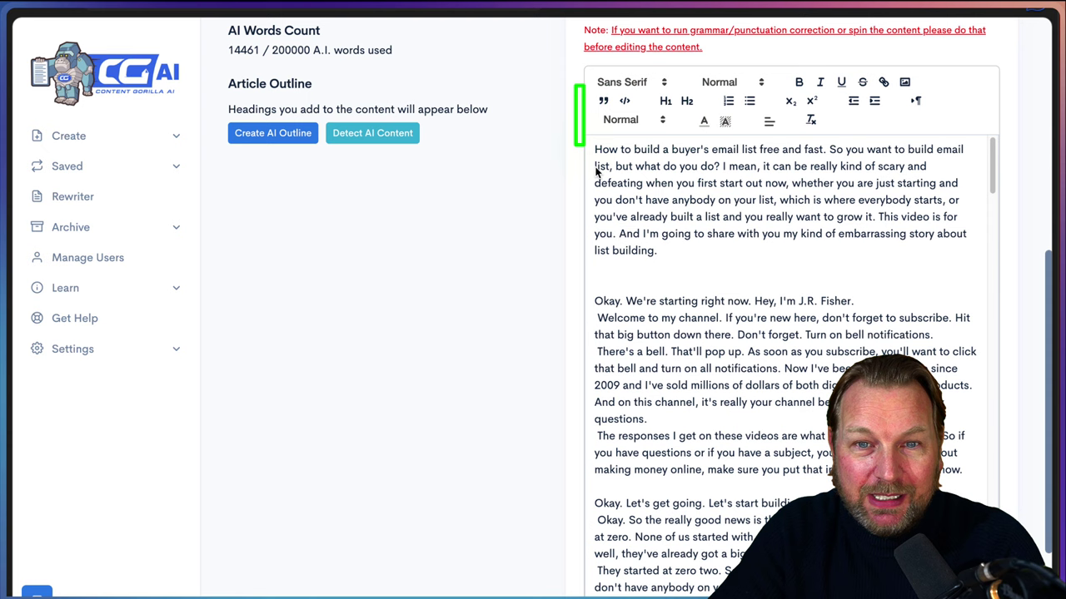
{"action": "scroll", "coordinate": [486, 275], "scroll_direction": "up", "scroll_amount": 5}
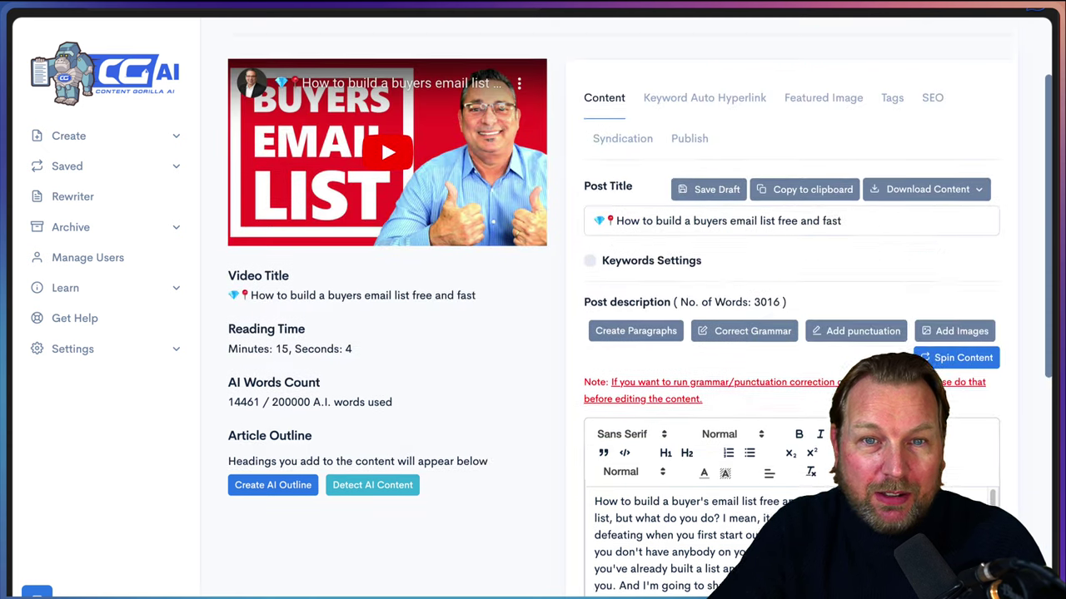
{"action": "scroll", "coordinate": [485, 274], "scroll_direction": "up", "scroll_amount": 2}
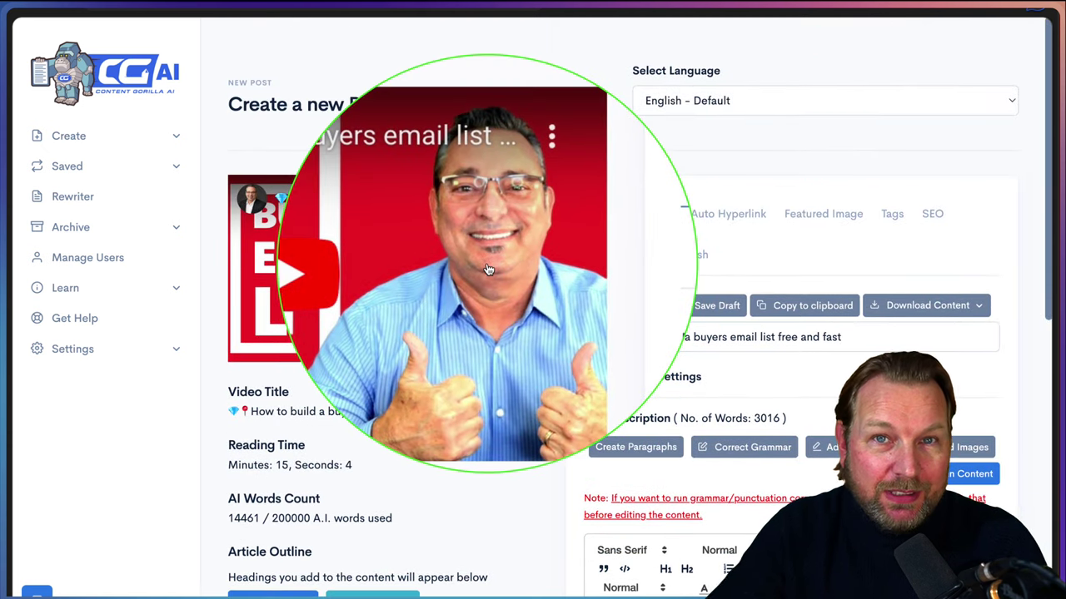
{"action": "scroll", "coordinate": [551, 287], "scroll_direction": "down", "scroll_amount": 2}
{"action": "scroll", "coordinate": [551, 288], "scroll_direction": "down", "scroll_amount": 1}
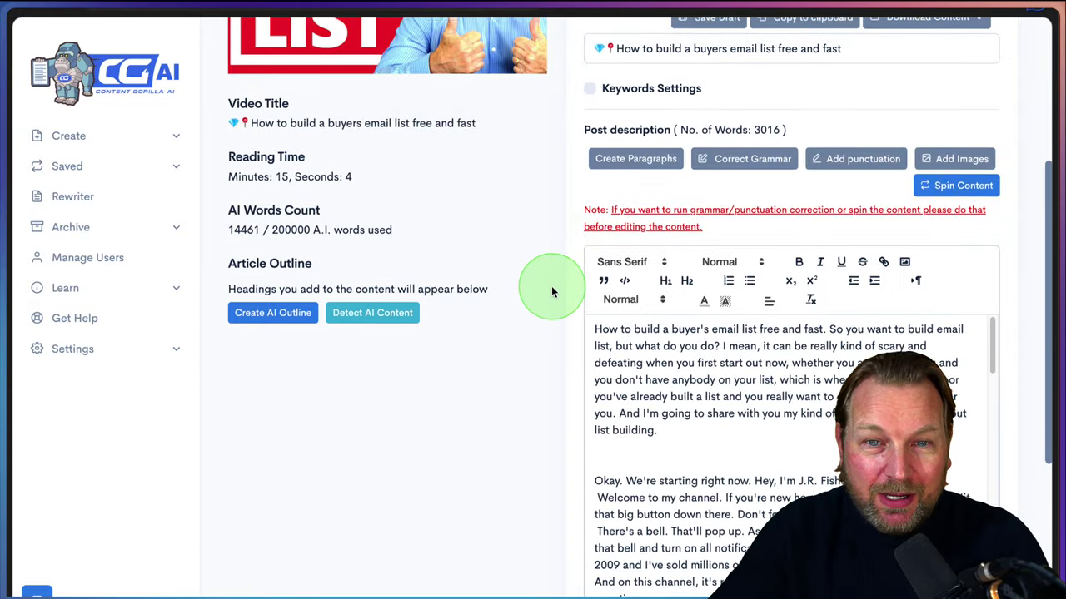
{"action": "scroll", "coordinate": [551, 291], "scroll_direction": "down", "scroll_amount": 3}
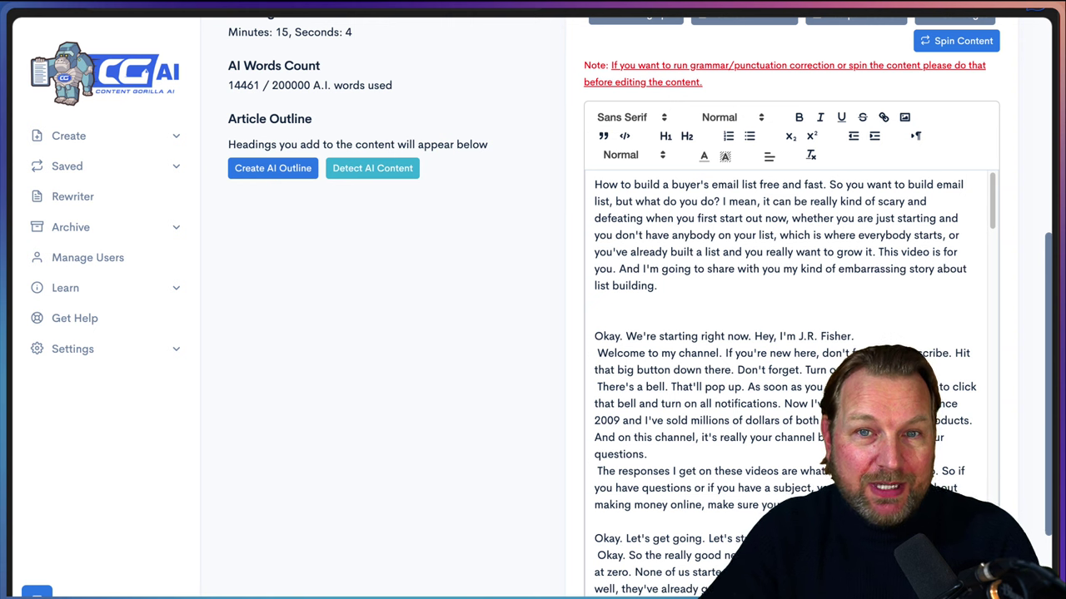
{"action": "scroll", "coordinate": [381, 270], "scroll_direction": "up", "scroll_amount": 5}
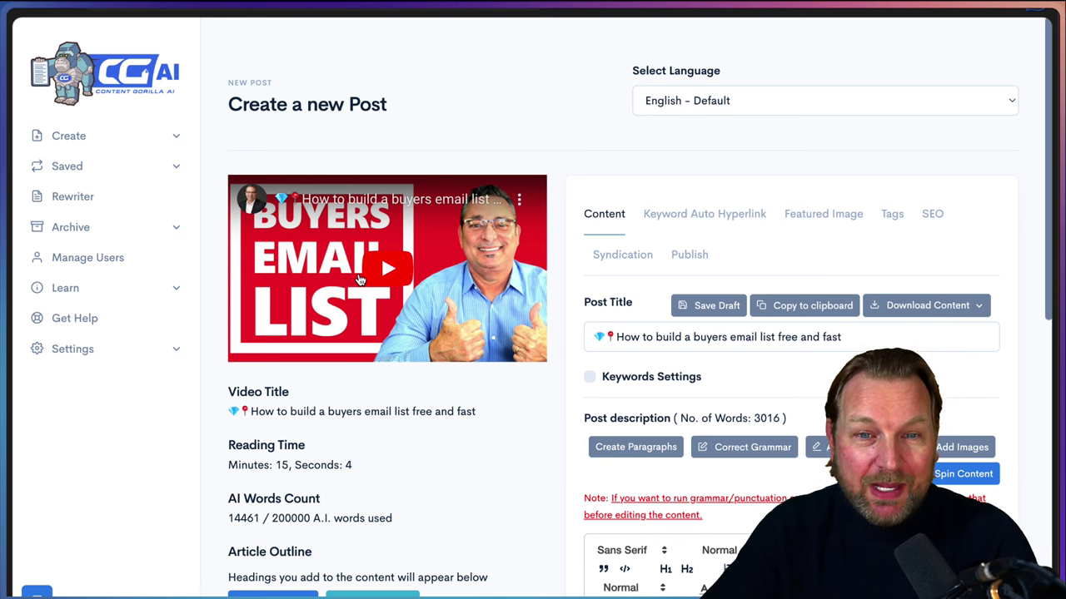
{"action": "scroll", "coordinate": [380, 306], "scroll_direction": "down", "scroll_amount": 1}
{"action": "scroll", "coordinate": [402, 329], "scroll_direction": "down", "scroll_amount": 4}
{"action": "scroll", "coordinate": [646, 406], "scroll_direction": "down", "scroll_amount": 3}
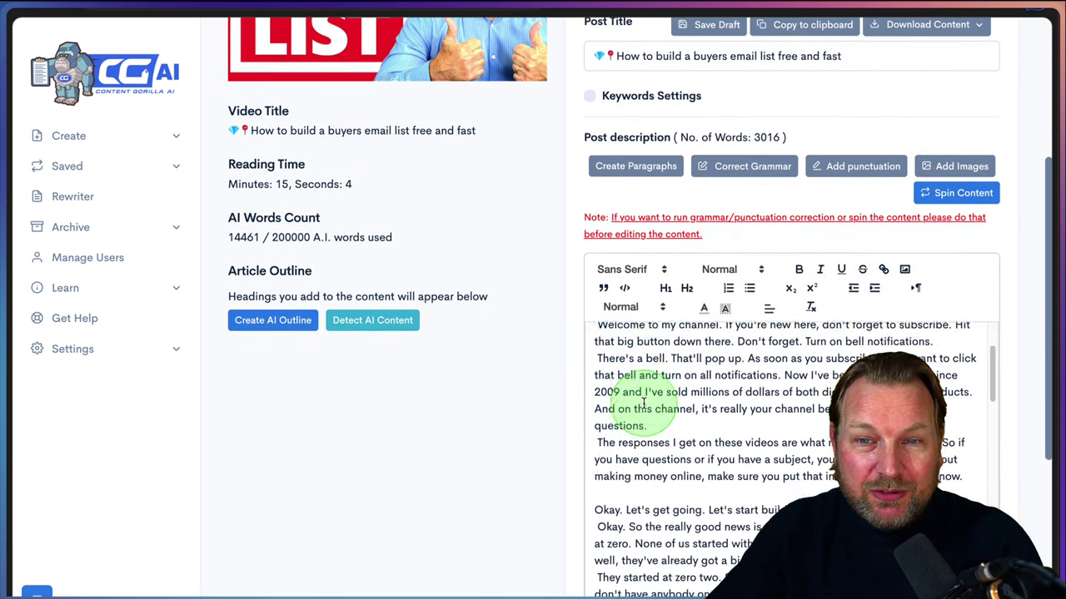
{"action": "scroll", "coordinate": [644, 403], "scroll_direction": "down", "scroll_amount": 4}
{"action": "scroll", "coordinate": [643, 404], "scroll_direction": "down", "scroll_amount": 3}
{"action": "scroll", "coordinate": [644, 406], "scroll_direction": "down", "scroll_amount": 3}
{"action": "scroll", "coordinate": [644, 408], "scroll_direction": "down", "scroll_amount": 1}
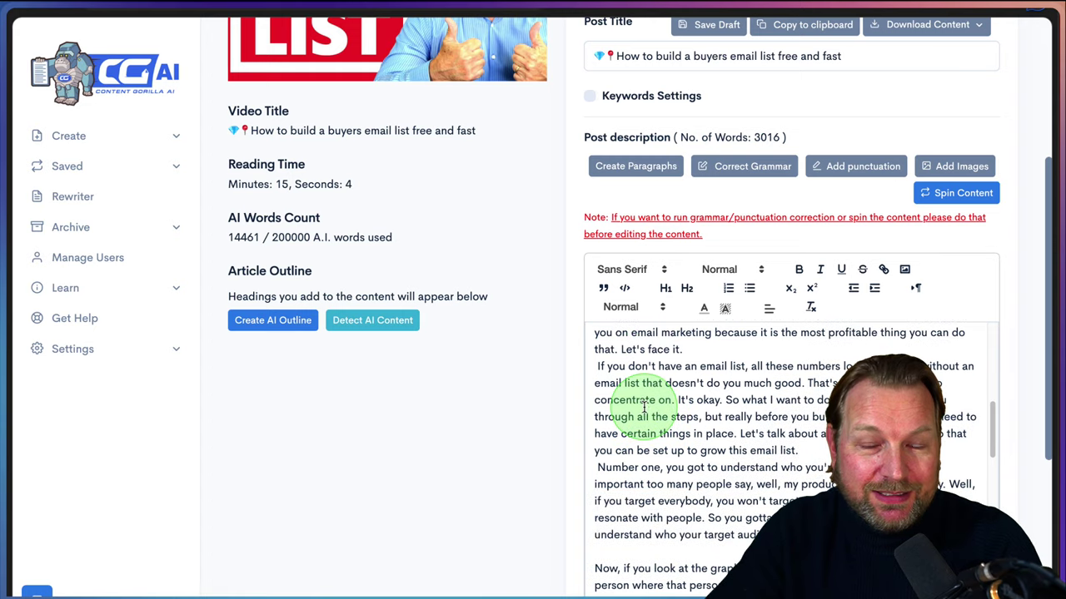
{"action": "scroll", "coordinate": [642, 405], "scroll_direction": "up", "scroll_amount": 3}
{"action": "scroll", "coordinate": [633, 396], "scroll_direction": "up", "scroll_amount": 5}
{"action": "scroll", "coordinate": [625, 391], "scroll_direction": "up", "scroll_amount": 1}
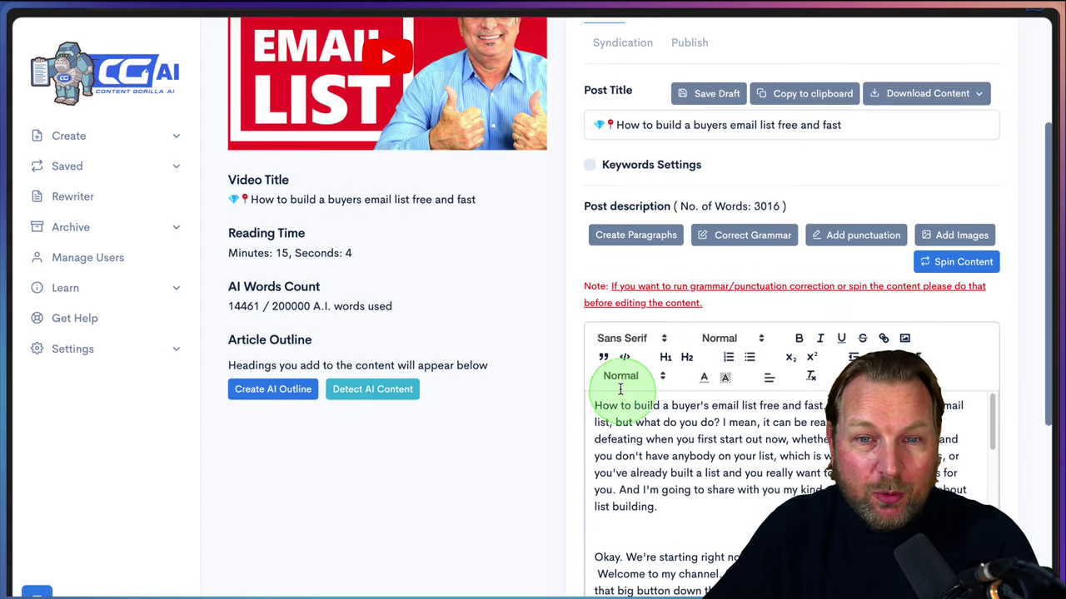
{"action": "scroll", "coordinate": [566, 351], "scroll_direction": "down", "scroll_amount": 1}
{"action": "scroll", "coordinate": [571, 356], "scroll_direction": "down", "scroll_amount": 2}
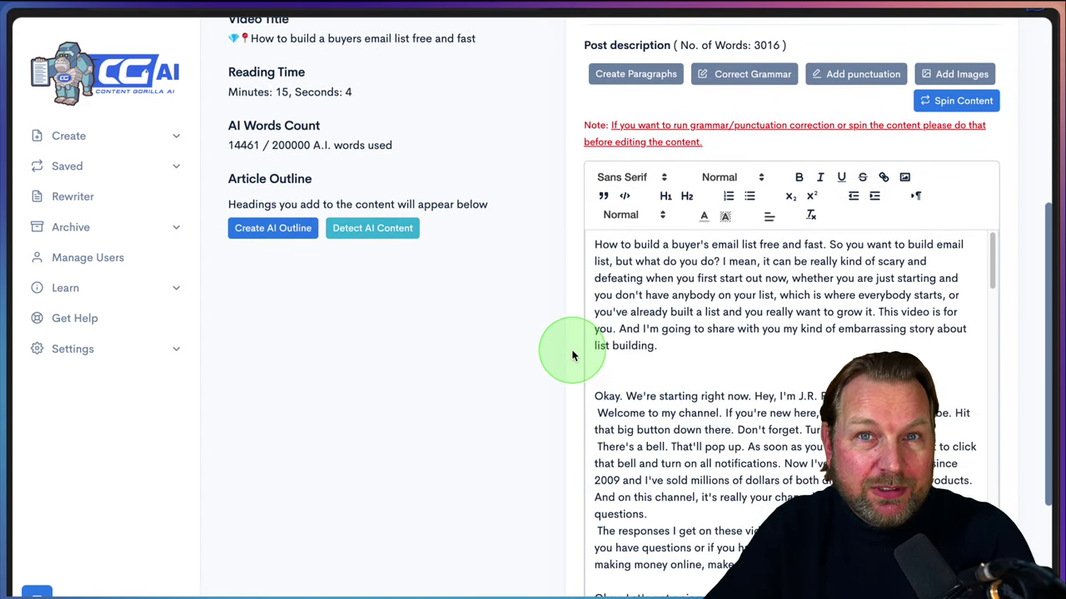
{"action": "scroll", "coordinate": [572, 356], "scroll_direction": "down", "scroll_amount": 2}
{"action": "scroll", "coordinate": [572, 356], "scroll_direction": "up", "scroll_amount": 1}
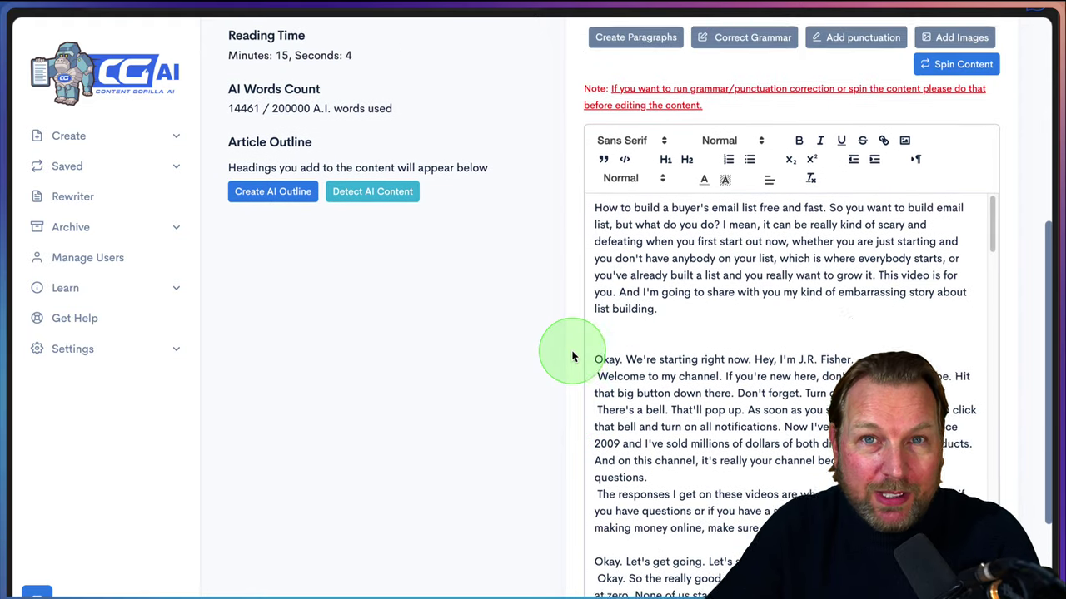
{"action": "scroll", "coordinate": [572, 356], "scroll_direction": "up", "scroll_amount": 5}
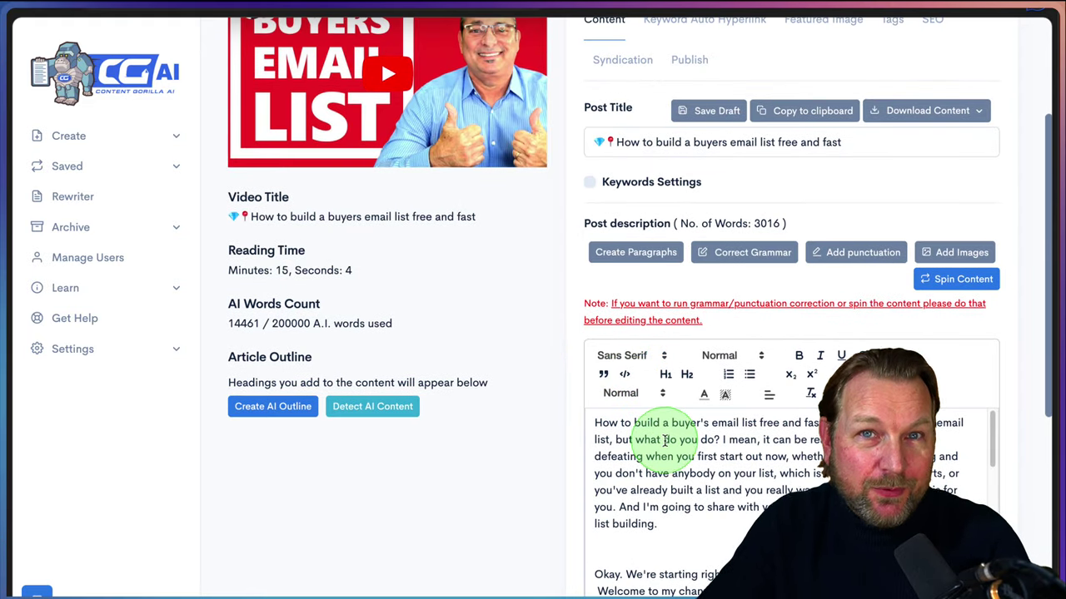
{"action": "scroll", "coordinate": [800, 466], "scroll_direction": "down", "scroll_amount": 2}
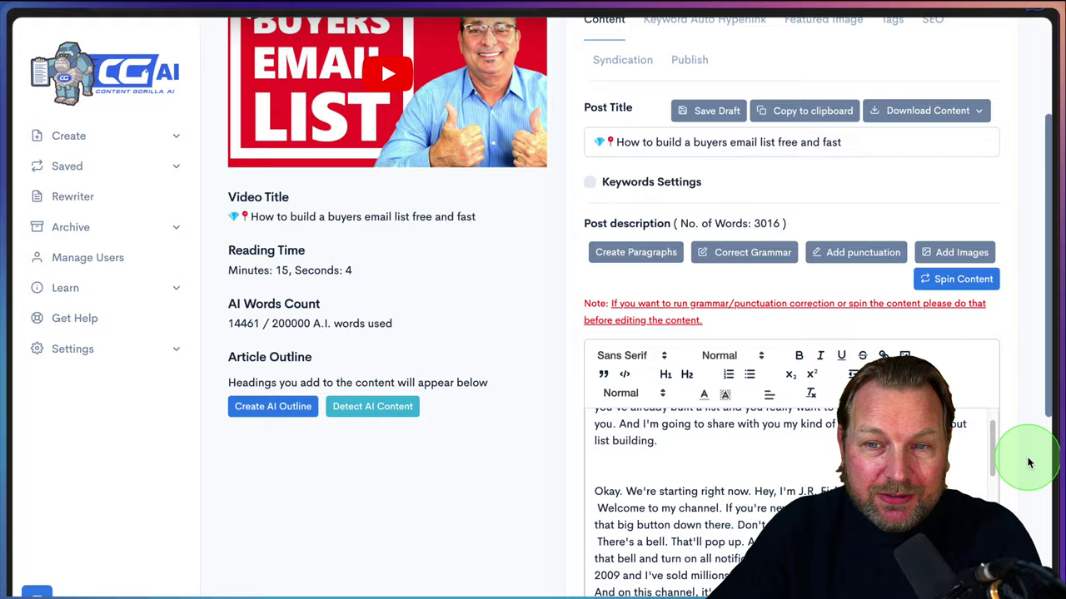
{"action": "scroll", "coordinate": [1029, 463], "scroll_direction": "down", "scroll_amount": 3}
{"action": "scroll", "coordinate": [781, 376], "scroll_direction": "up", "scroll_amount": 2}
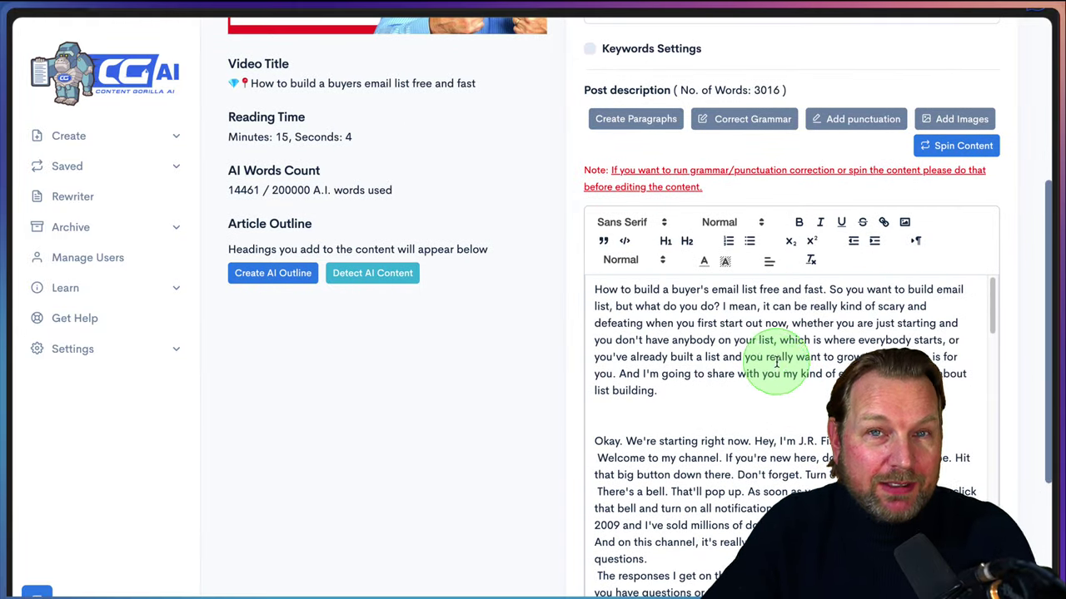
- Insert 'How to get started with List Building' and '5 tips to build your list' above the text, selecting the heading
{"action": "left_click", "coordinate": [590, 289]}
{"action": "key", "text": "Return"}
{"action": "key", "text": "Return"}
{"action": "key", "text": "Return"}
{"action": "type", "text": "How to get started with List Building"}
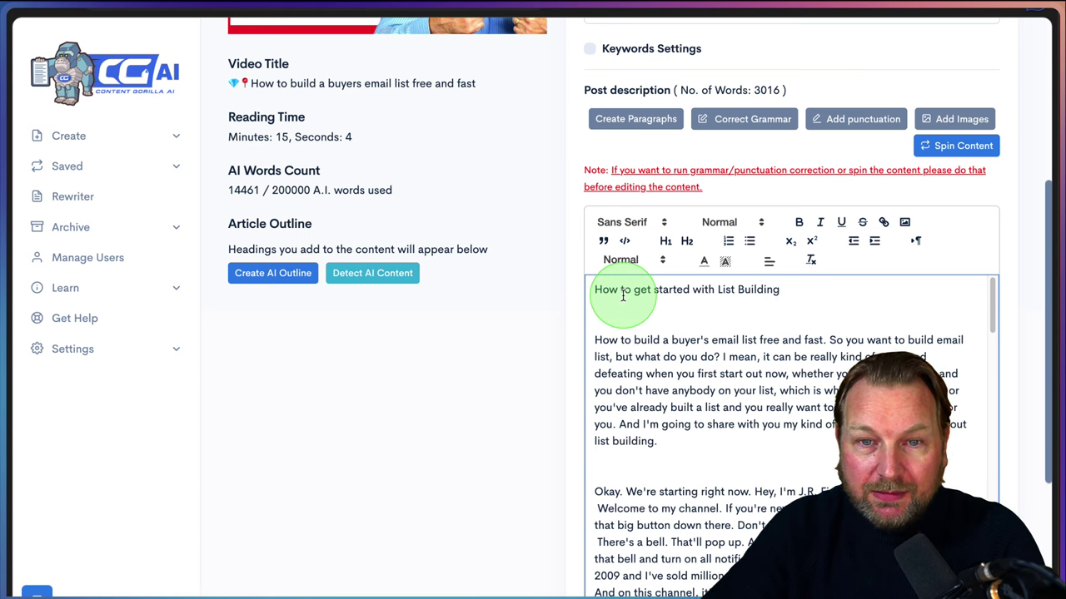
{"action": "key", "text": "Return"}
{"action": "key", "text": "Return"}
{"action": "type", "text": "5 tips to build your list"}
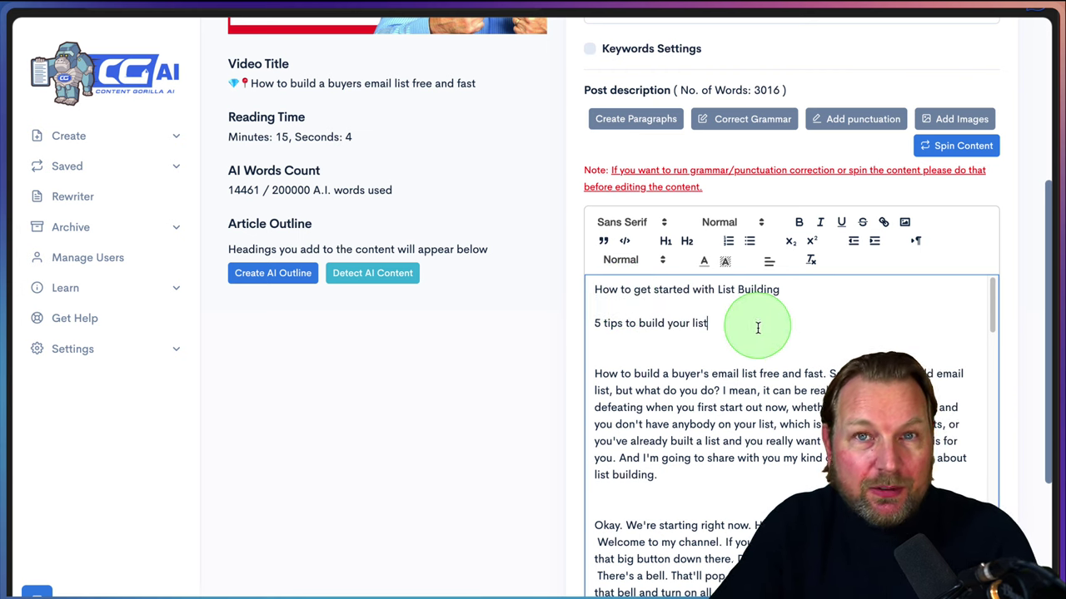
{"action": "left_click_drag", "start_coordinate": [793, 291], "coordinate": [648, 290]}
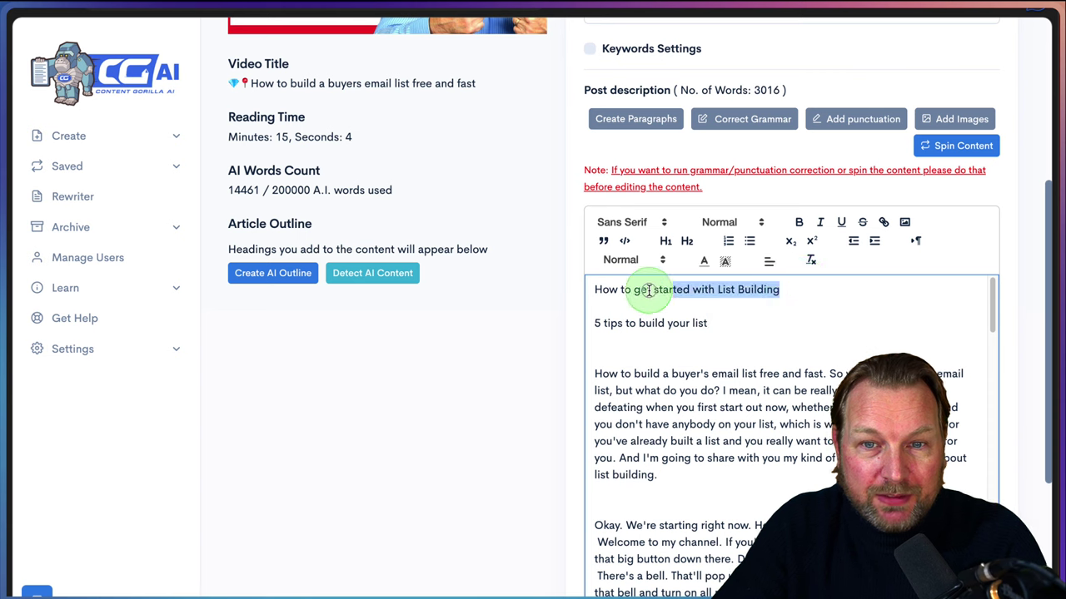
- Make 'How to get started with List Building' an H2 heading and reselect its text
{"action": "left_click", "coordinate": [685, 243]}
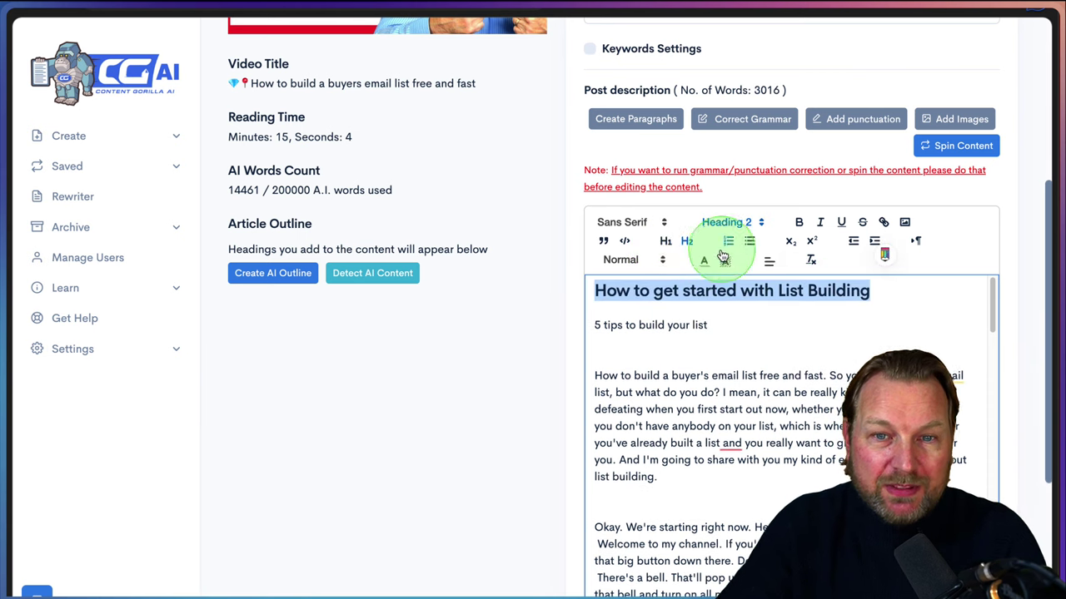
{"action": "left_click", "coordinate": [698, 292]}
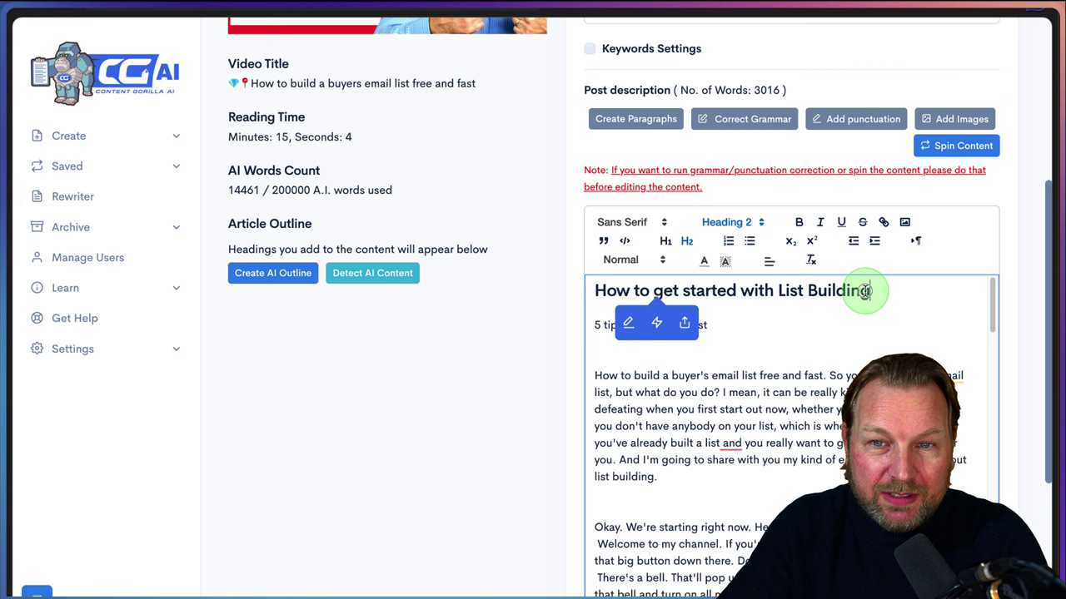
{"action": "left_click_drag", "start_coordinate": [866, 290], "coordinate": [616, 289]}
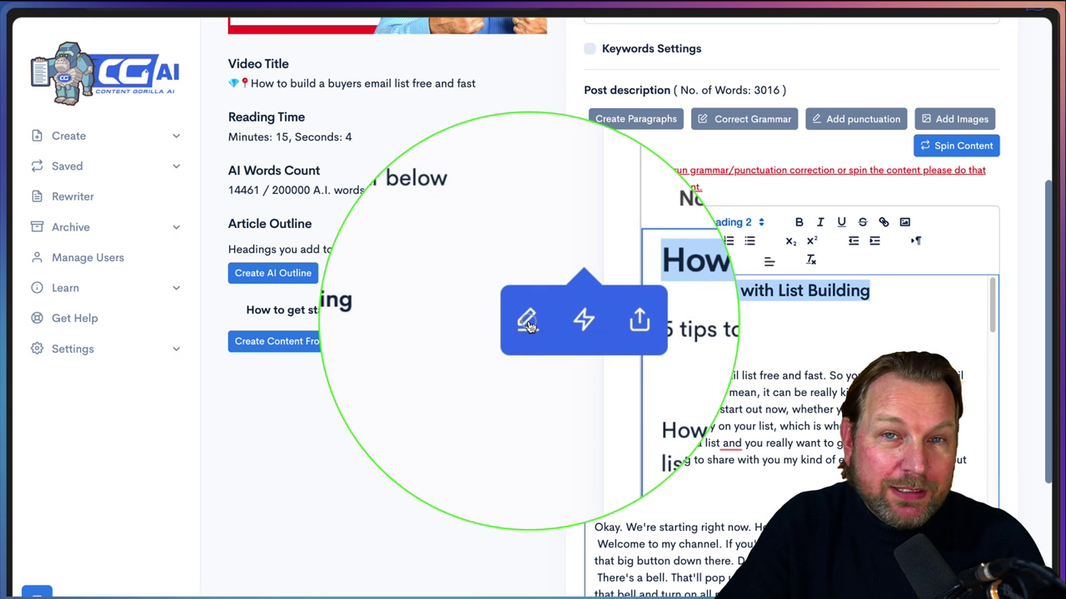
- Try the Expand popup's 'in the voice of' tone option, then dismiss it without expanding
{"action": "left_click", "coordinate": [528, 323]}
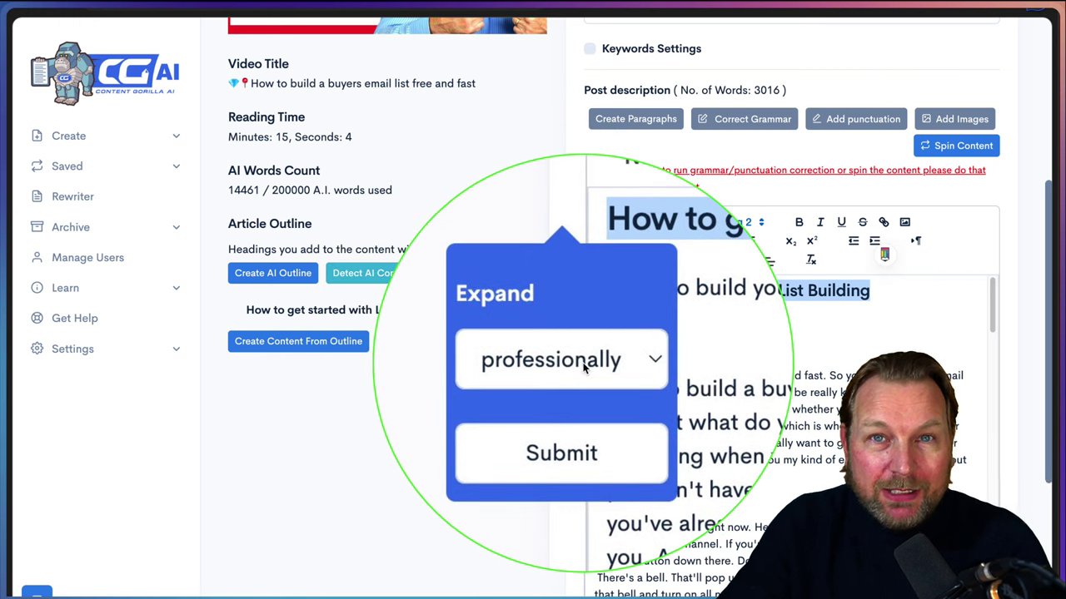
{"action": "left_click", "coordinate": [584, 368]}
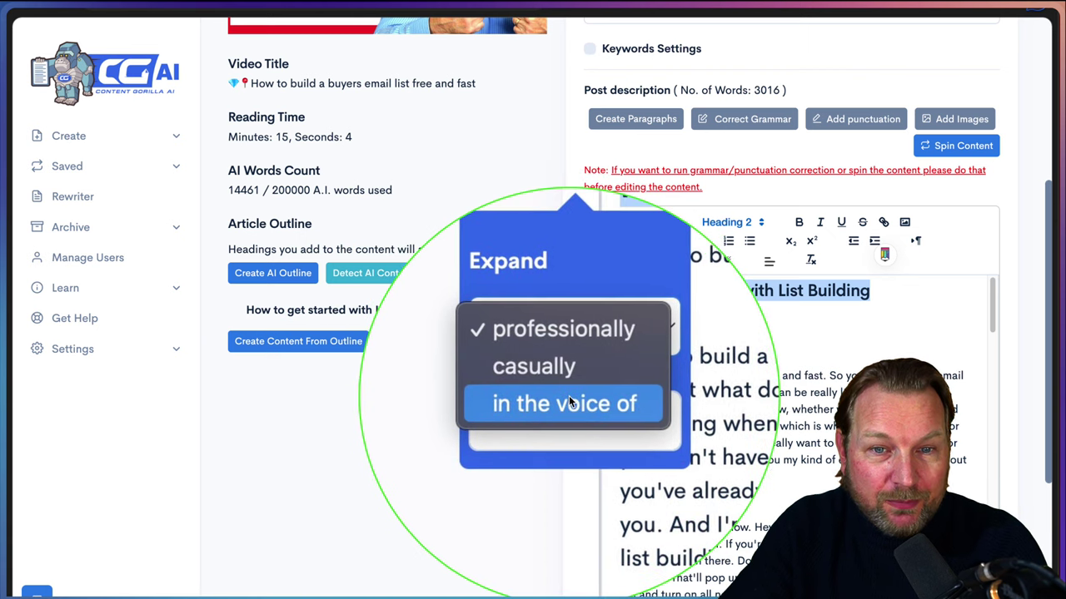
{"action": "left_click", "coordinate": [570, 403]}
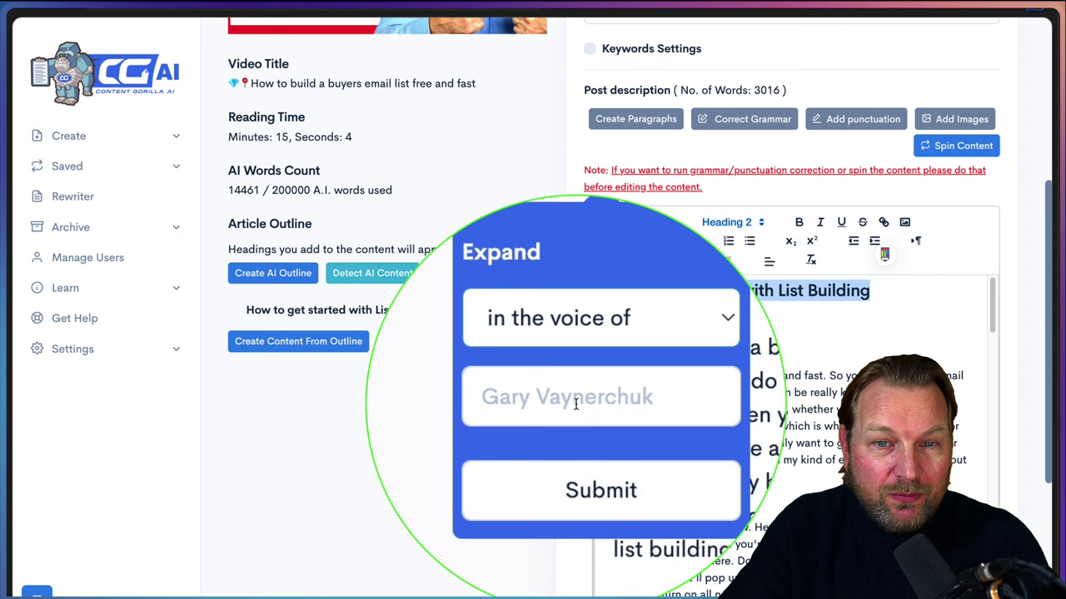
{"action": "left_click", "coordinate": [576, 404]}
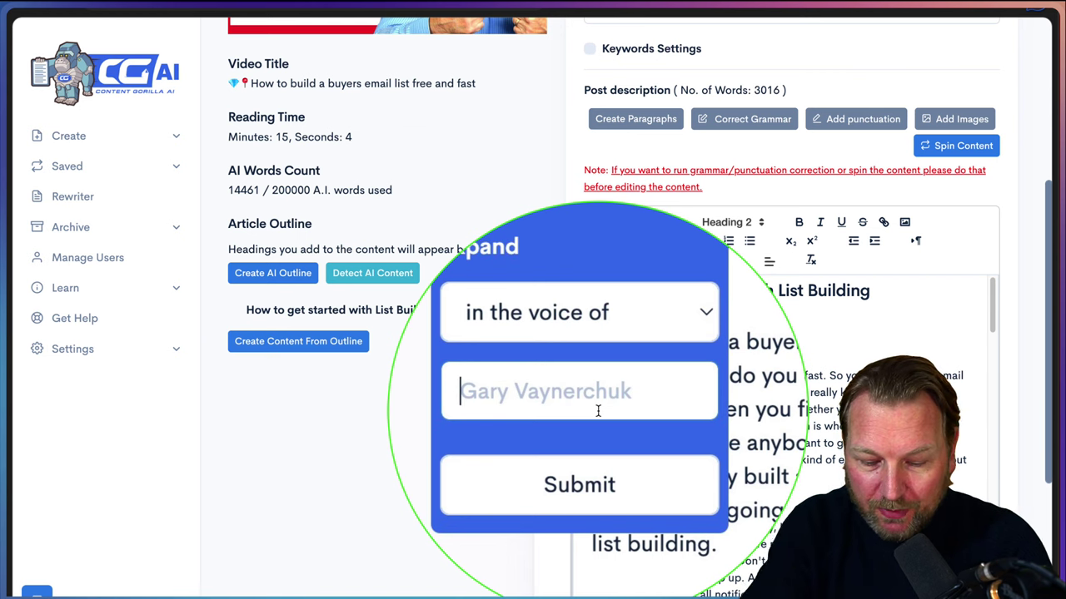
{"action": "type", "text": "T"}
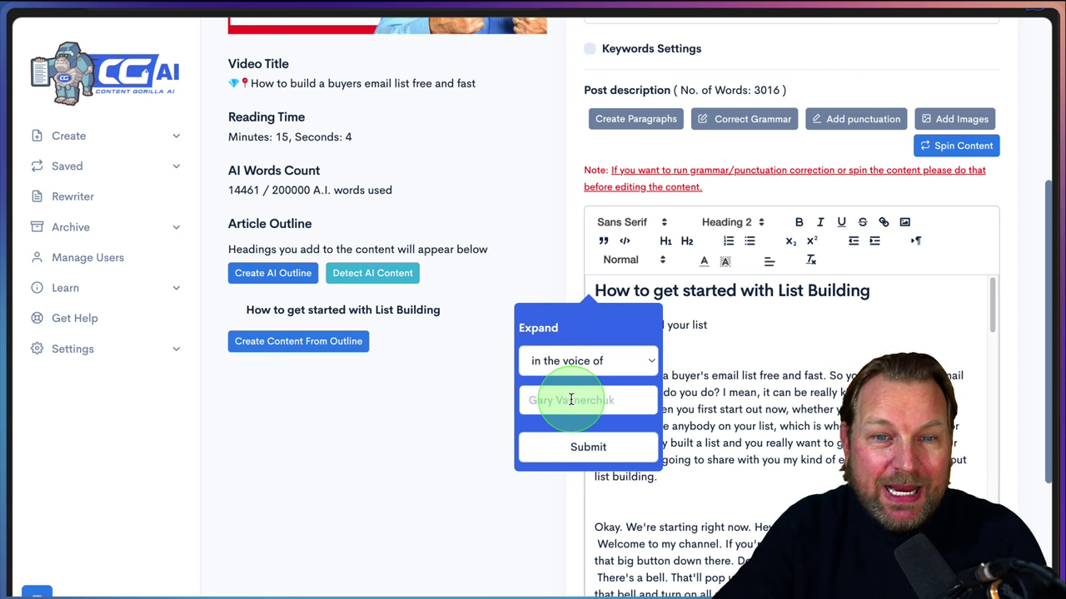
{"action": "left_click", "coordinate": [733, 347]}
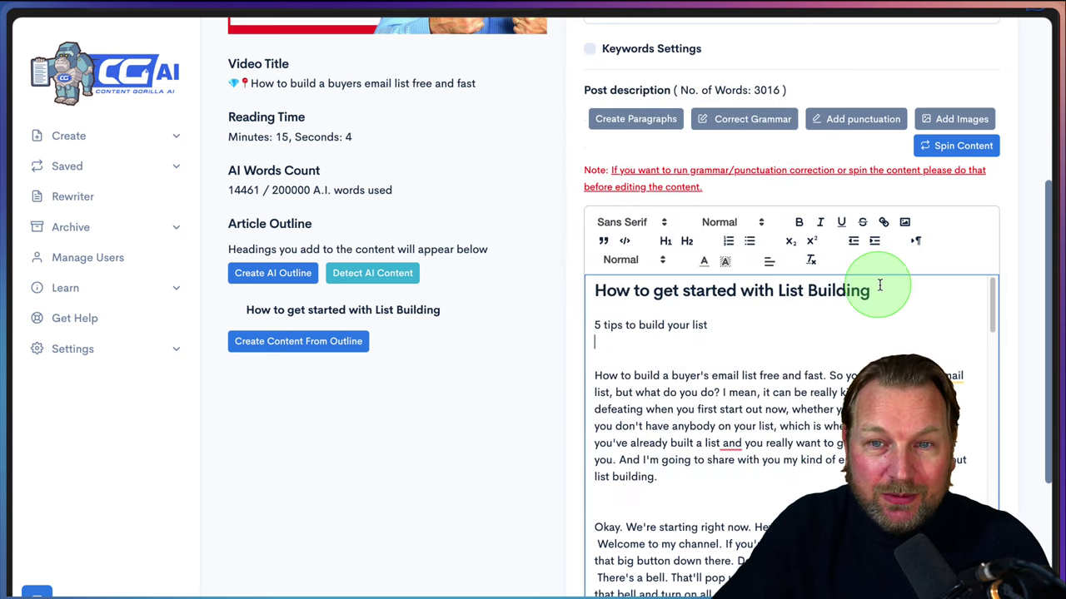
{"action": "left_click_drag", "start_coordinate": [875, 290], "coordinate": [653, 288]}
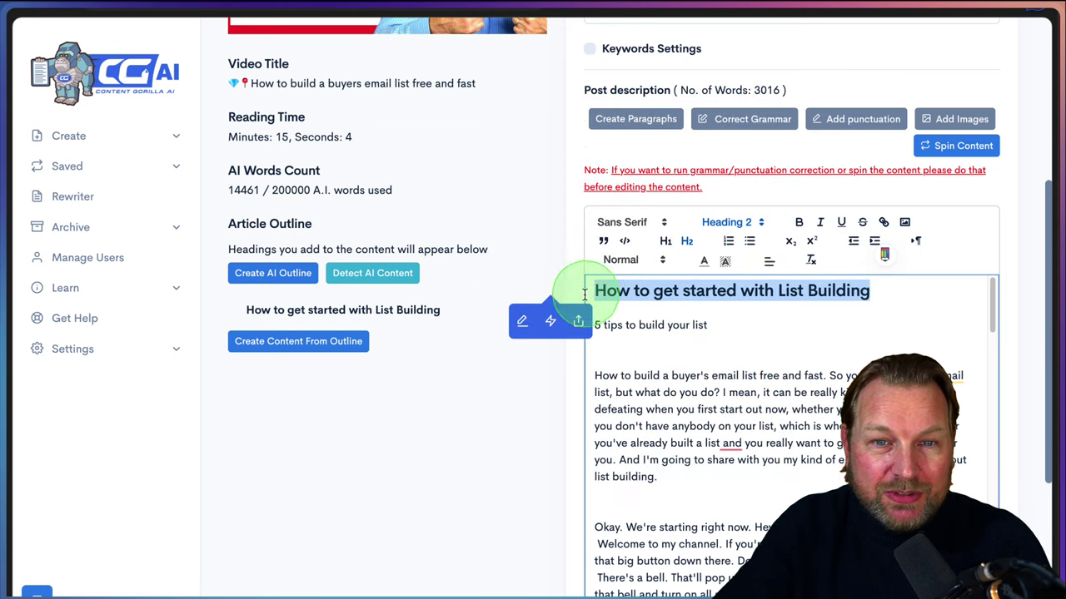
{"action": "left_click", "coordinate": [550, 320]}
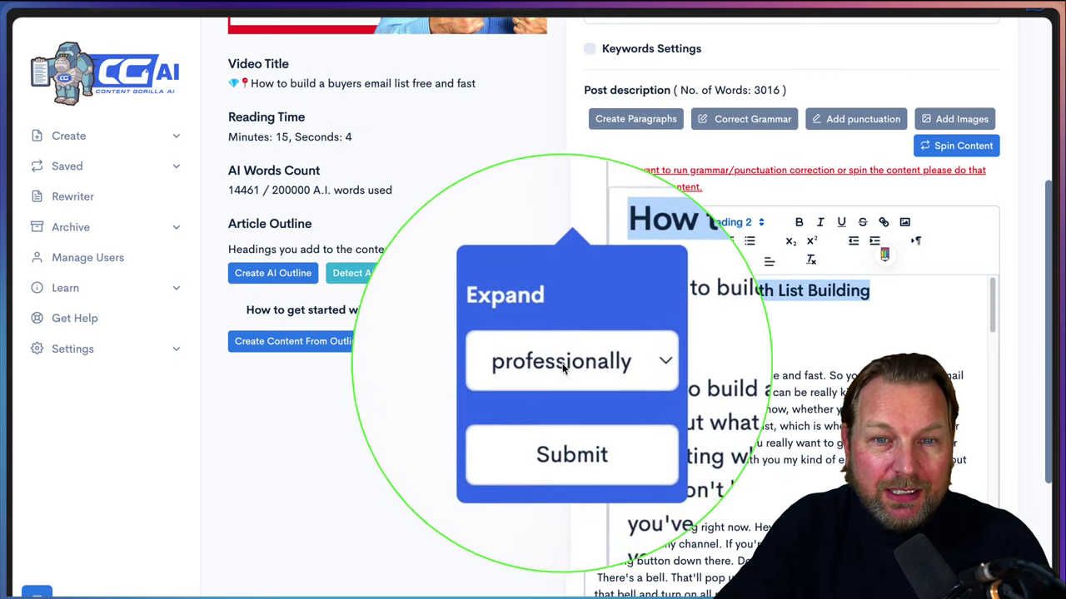
{"action": "left_click", "coordinate": [570, 415]}
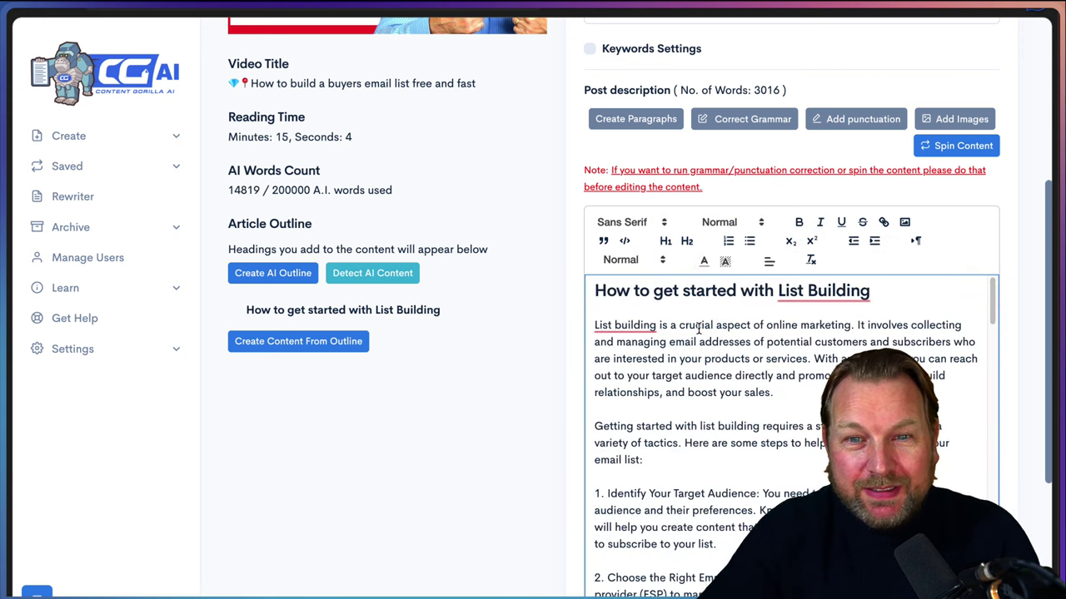
{"action": "scroll", "coordinate": [639, 333], "scroll_direction": "down", "scroll_amount": 1}
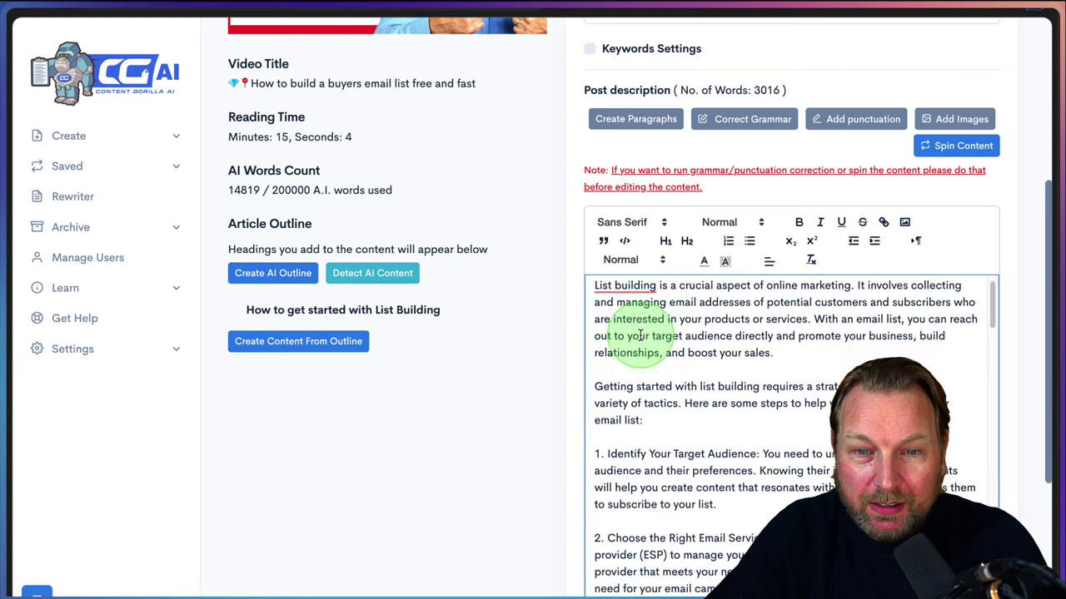
{"action": "scroll", "coordinate": [639, 333], "scroll_direction": "up", "scroll_amount": 1}
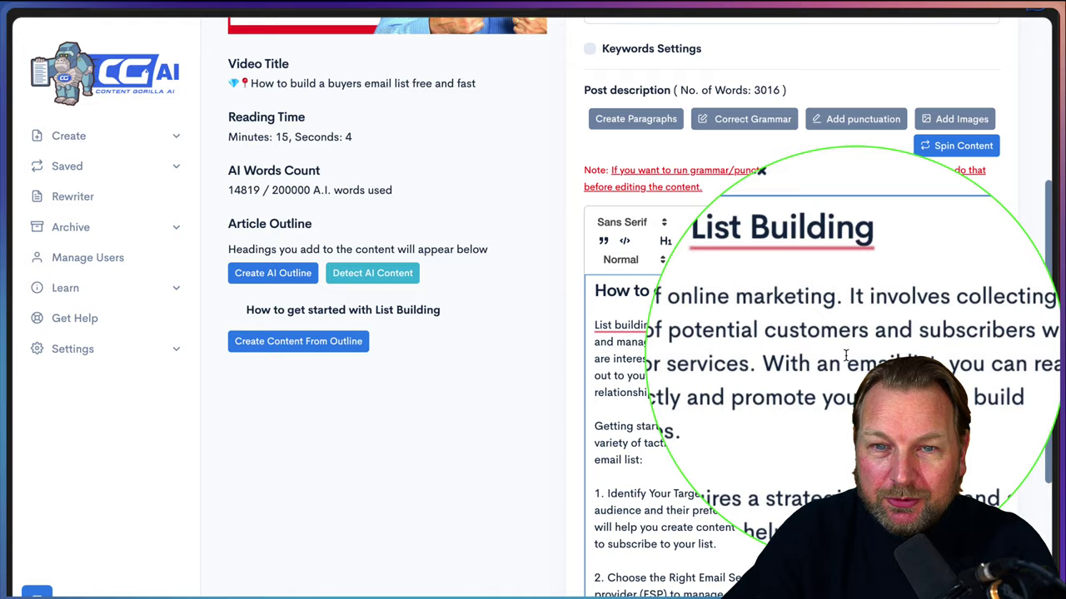
{"action": "scroll", "coordinate": [783, 383], "scroll_direction": "down", "scroll_amount": 2}
{"action": "scroll", "coordinate": [710, 396], "scroll_direction": "down", "scroll_amount": 3}
{"action": "scroll", "coordinate": [711, 396], "scroll_direction": "down", "scroll_amount": 2}
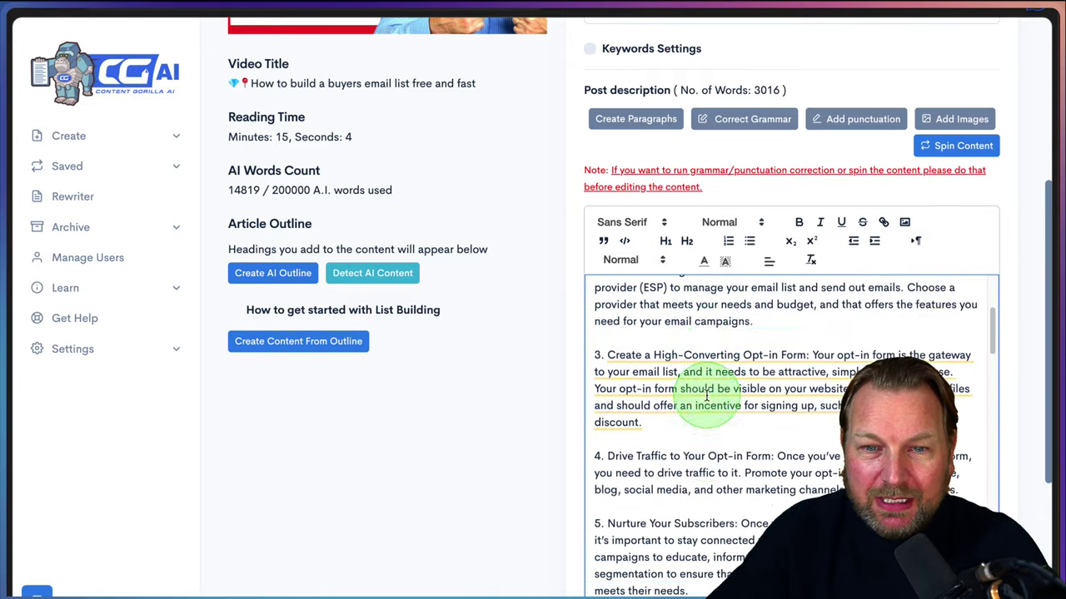
{"action": "scroll", "coordinate": [707, 397], "scroll_direction": "down", "scroll_amount": 3}
{"action": "scroll", "coordinate": [706, 397], "scroll_direction": "down", "scroll_amount": 2}
{"action": "scroll", "coordinate": [706, 397], "scroll_direction": "down", "scroll_amount": 2}
{"action": "scroll", "coordinate": [706, 396], "scroll_direction": "down", "scroll_amount": 1}
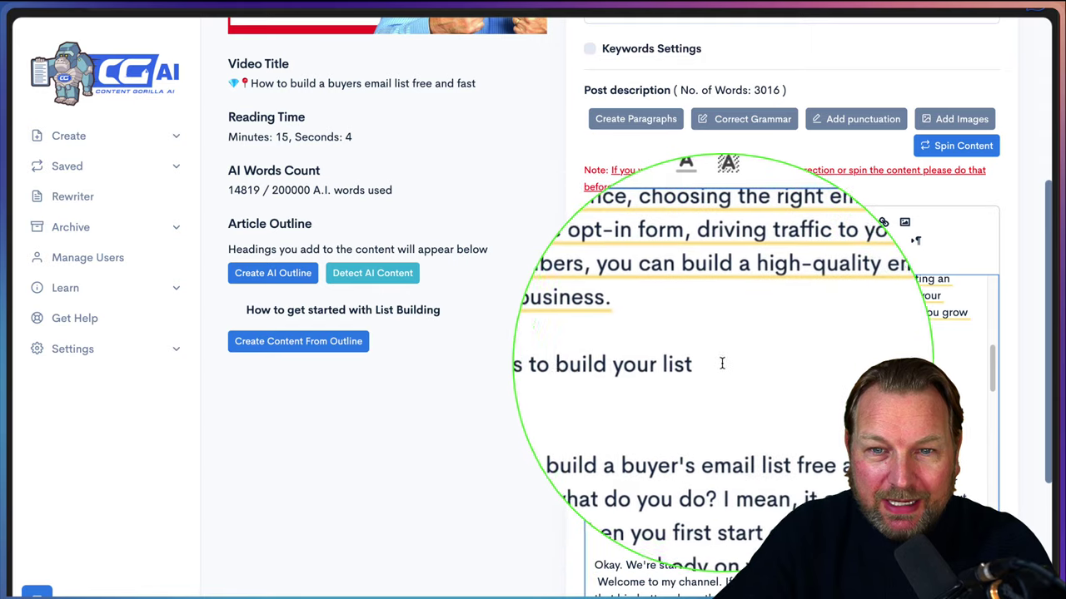
- Turn '5 tips to build your list' into an H2 heading and expand it professionally
{"action": "left_click_drag", "start_coordinate": [718, 364], "coordinate": [633, 365]}
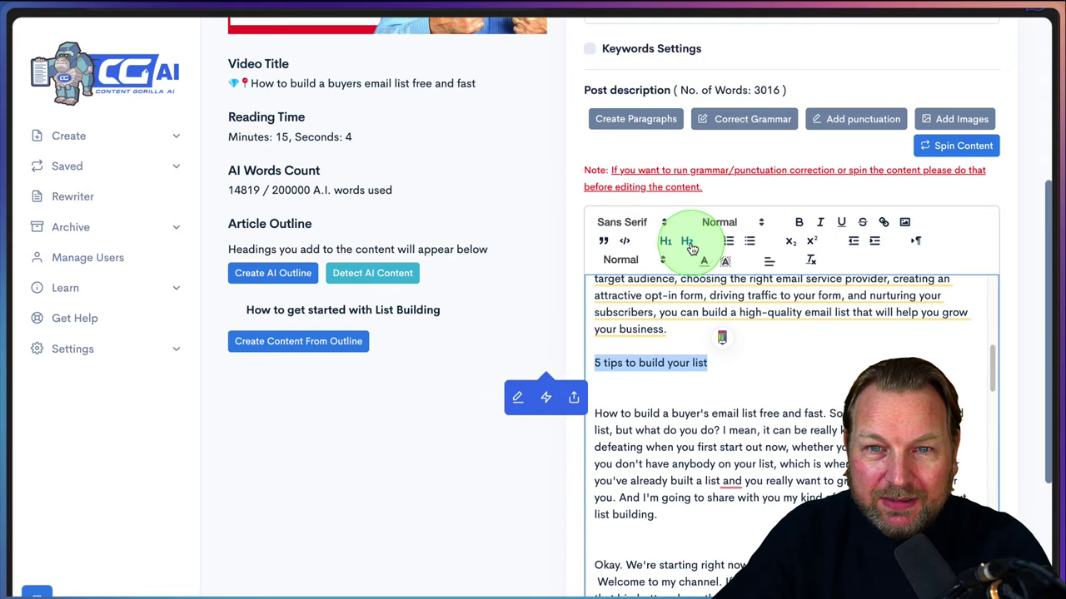
{"action": "left_click", "coordinate": [687, 243]}
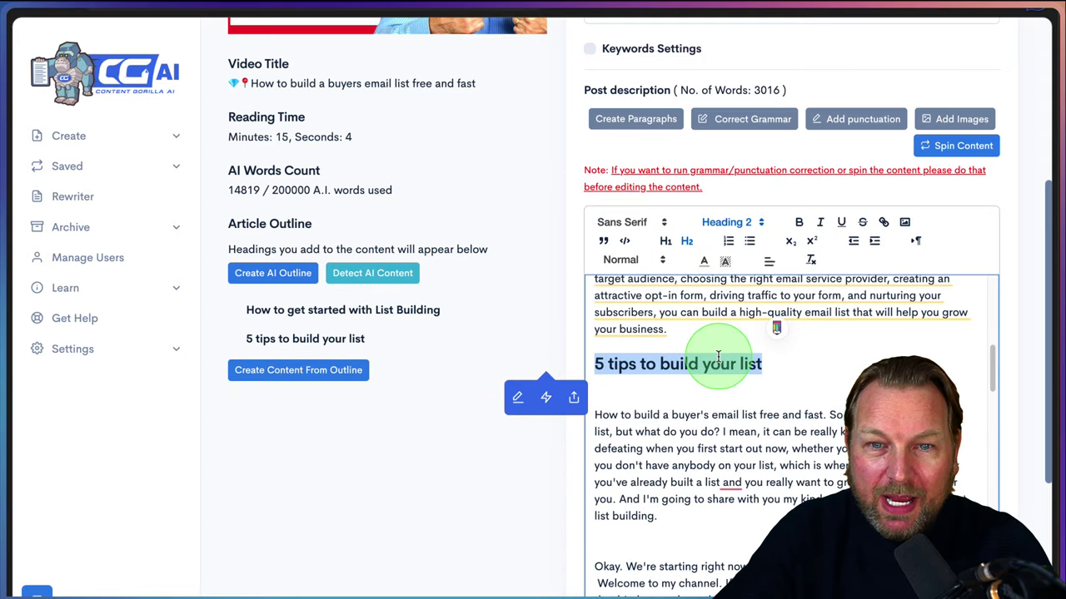
{"action": "left_click", "coordinate": [545, 397]}
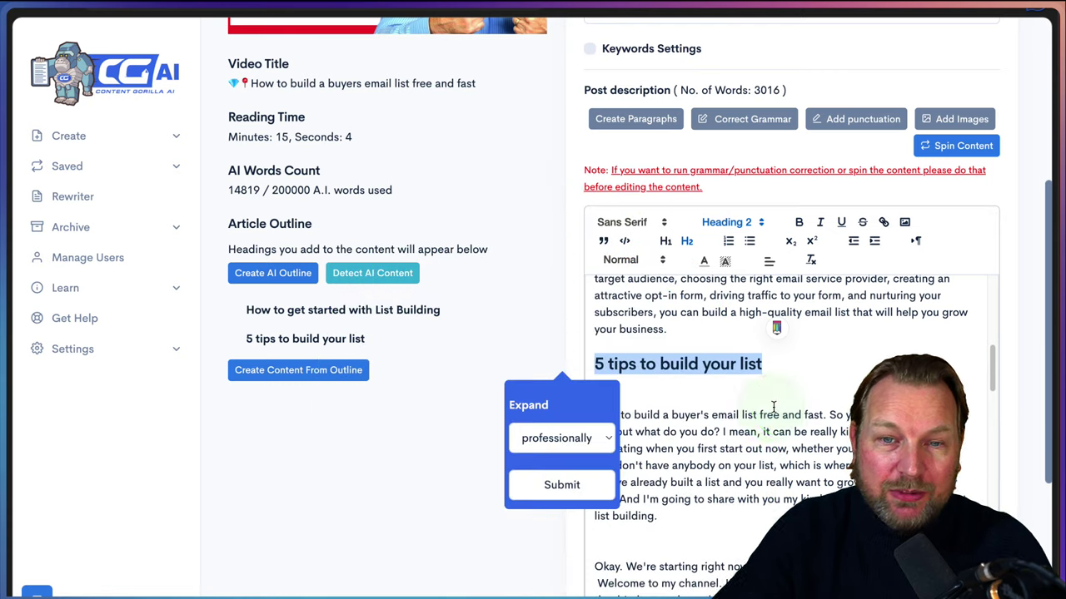
{"action": "left_click", "coordinate": [562, 486]}
{"action": "scroll", "coordinate": [809, 386], "scroll_direction": "up", "scroll_amount": 3}
{"action": "scroll", "coordinate": [810, 386], "scroll_direction": "up", "scroll_amount": 3}
{"action": "scroll", "coordinate": [810, 386], "scroll_direction": "up", "scroll_amount": 3}
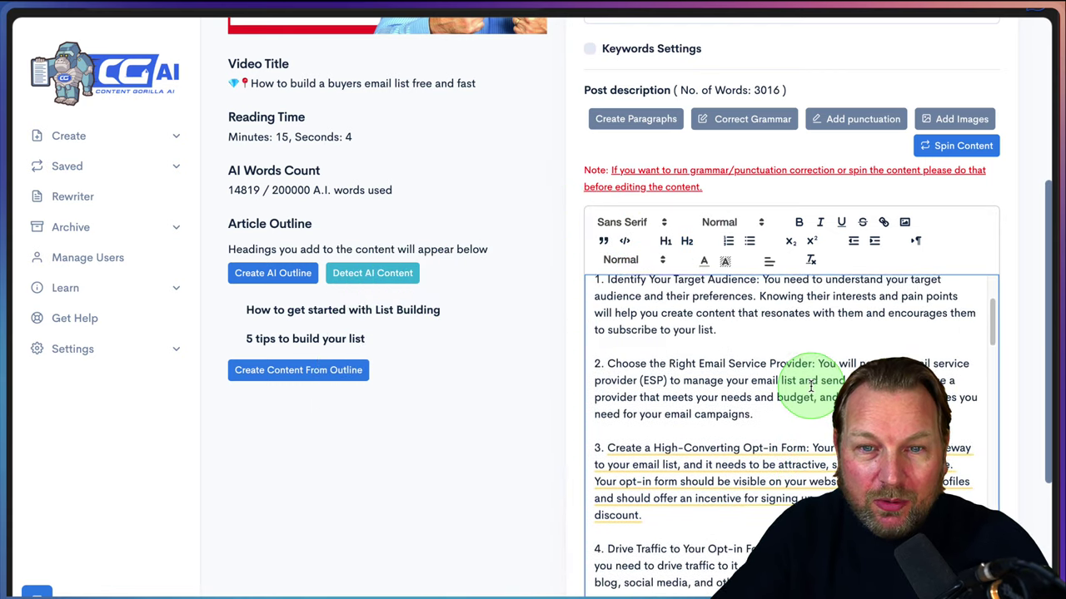
{"action": "scroll", "coordinate": [808, 374], "scroll_direction": "up", "scroll_amount": 1}
{"action": "scroll", "coordinate": [806, 387], "scroll_direction": "up", "scroll_amount": 1}
{"action": "scroll", "coordinate": [807, 422], "scroll_direction": "down", "scroll_amount": 5}
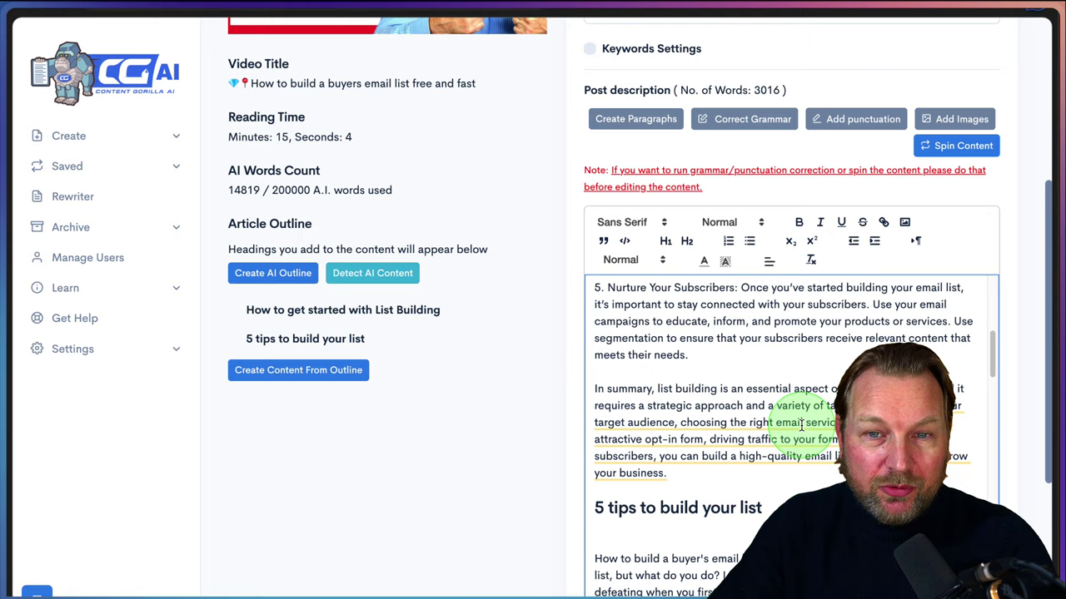
{"action": "scroll", "coordinate": [807, 442], "scroll_direction": "down", "scroll_amount": 3}
{"action": "scroll", "coordinate": [807, 464], "scroll_direction": "down", "scroll_amount": 1}
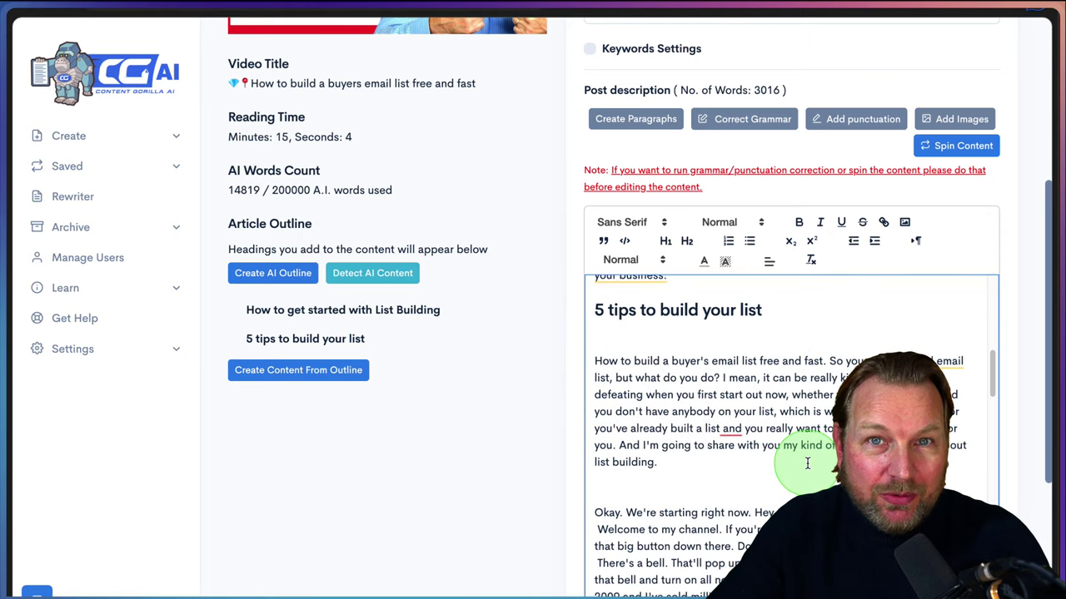
{"action": "scroll", "coordinate": [807, 464], "scroll_direction": "up", "scroll_amount": 3}
{"action": "scroll", "coordinate": [816, 450], "scroll_direction": "up", "scroll_amount": 3}
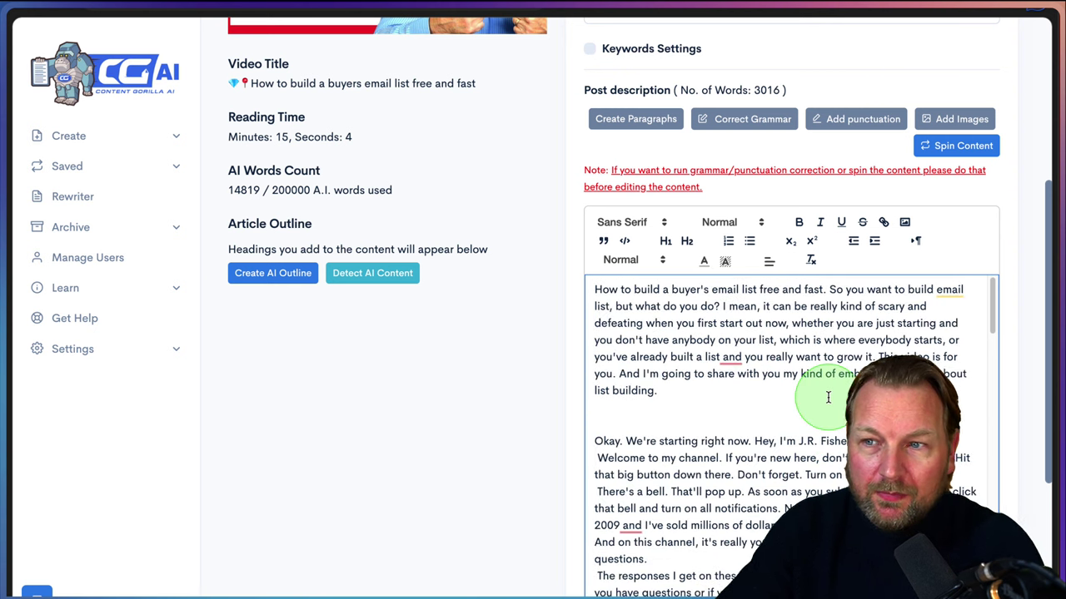
- Create an AI outline from the 'how to build your list' context
{"action": "scroll", "coordinate": [740, 466], "scroll_direction": "up", "scroll_amount": 1}
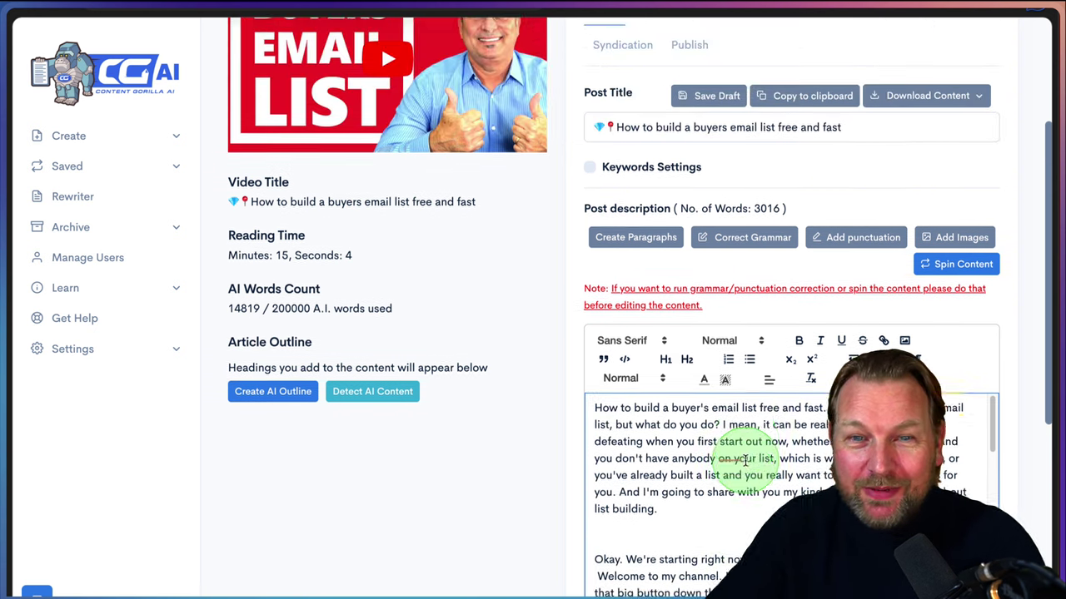
{"action": "scroll", "coordinate": [740, 457], "scroll_direction": "down", "scroll_amount": 2}
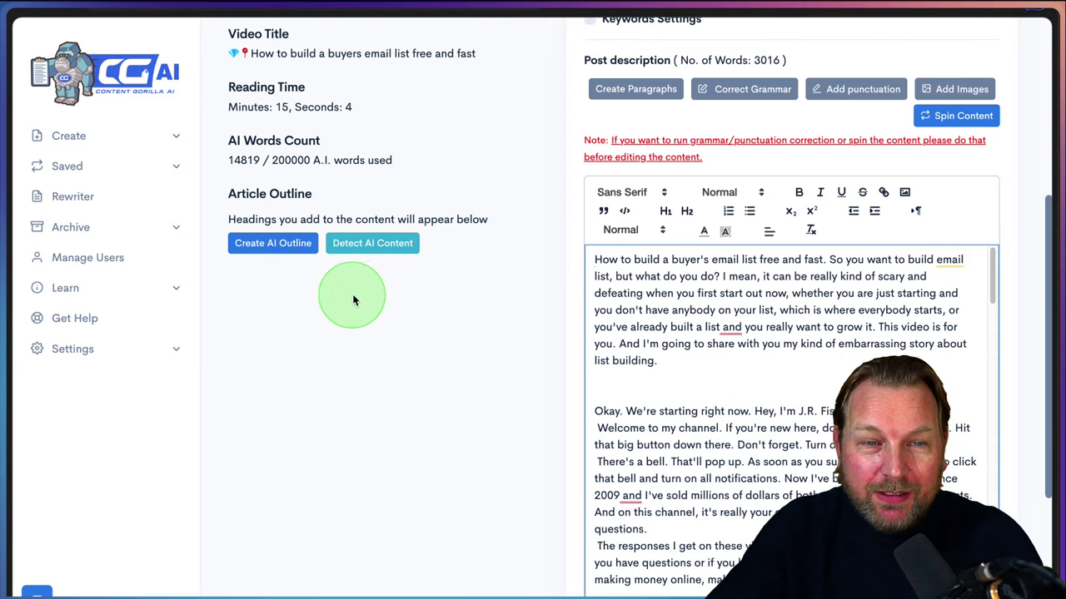
{"action": "scroll", "coordinate": [367, 296], "scroll_direction": "up", "scroll_amount": 2}
{"action": "scroll", "coordinate": [378, 300], "scroll_direction": "up", "scroll_amount": 1}
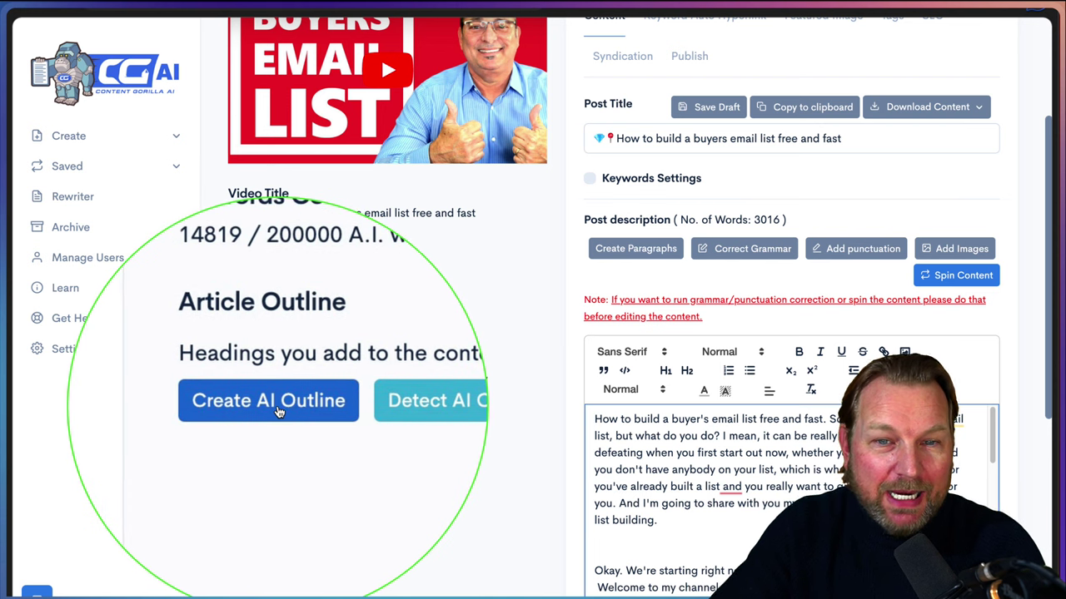
{"action": "left_click", "coordinate": [275, 405]}
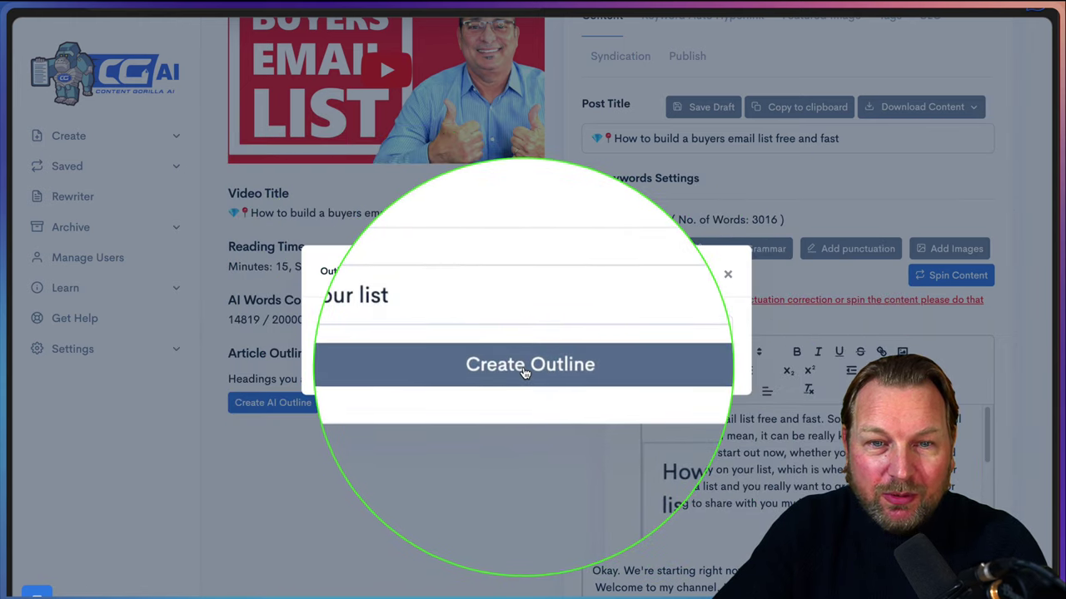
{"action": "left_click", "coordinate": [525, 372]}
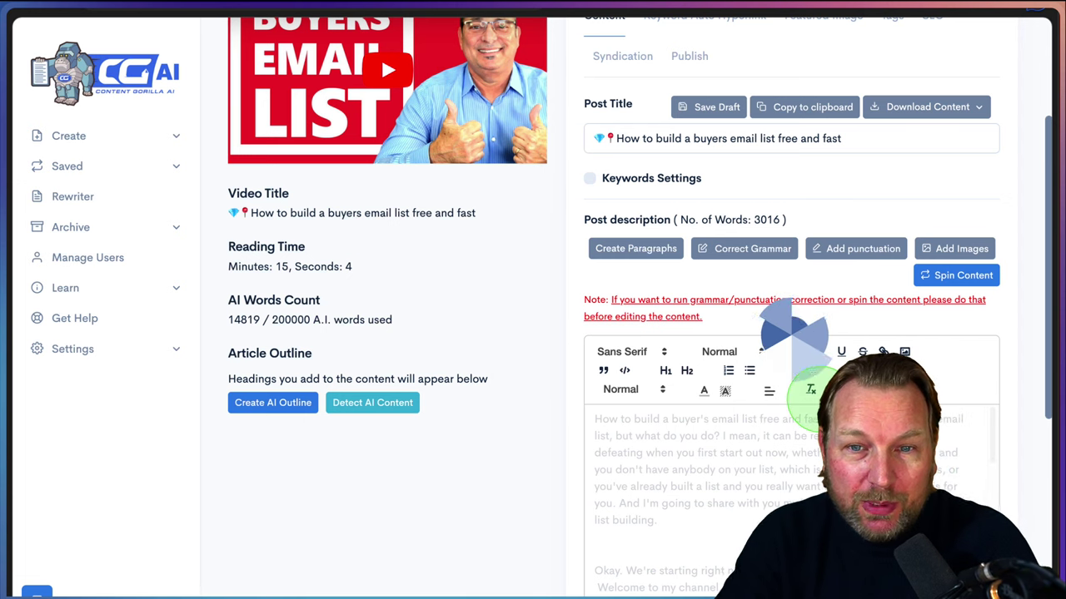
- Review the generated section headings in the draft and article outline
{"action": "scroll", "coordinate": [820, 400], "scroll_direction": "down", "scroll_amount": 3}
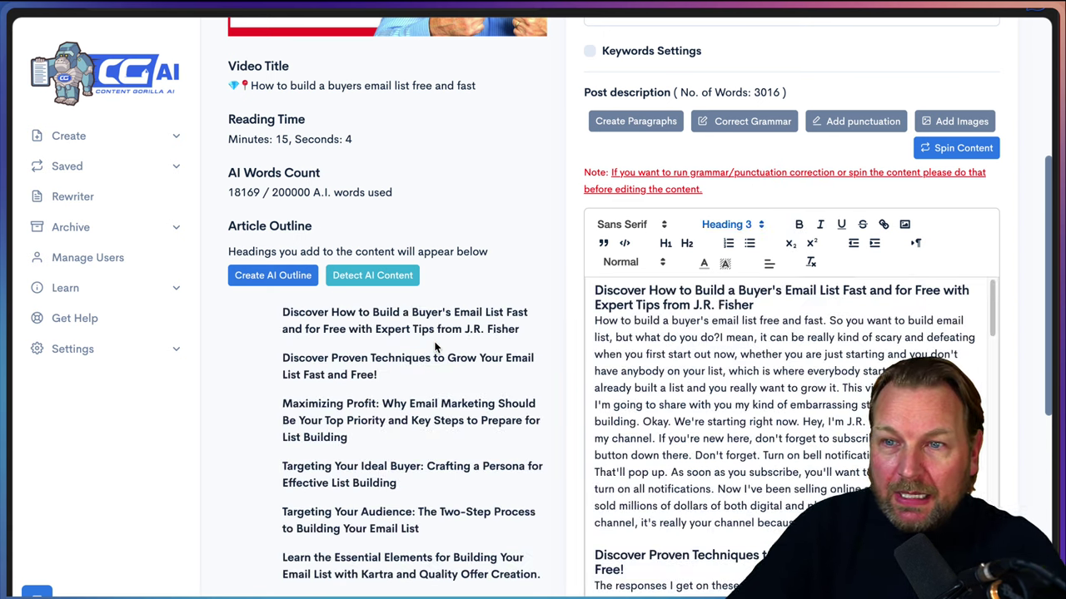
{"action": "left_click", "coordinate": [434, 348]}
{"action": "scroll", "coordinate": [435, 350], "scroll_direction": "down", "scroll_amount": 2}
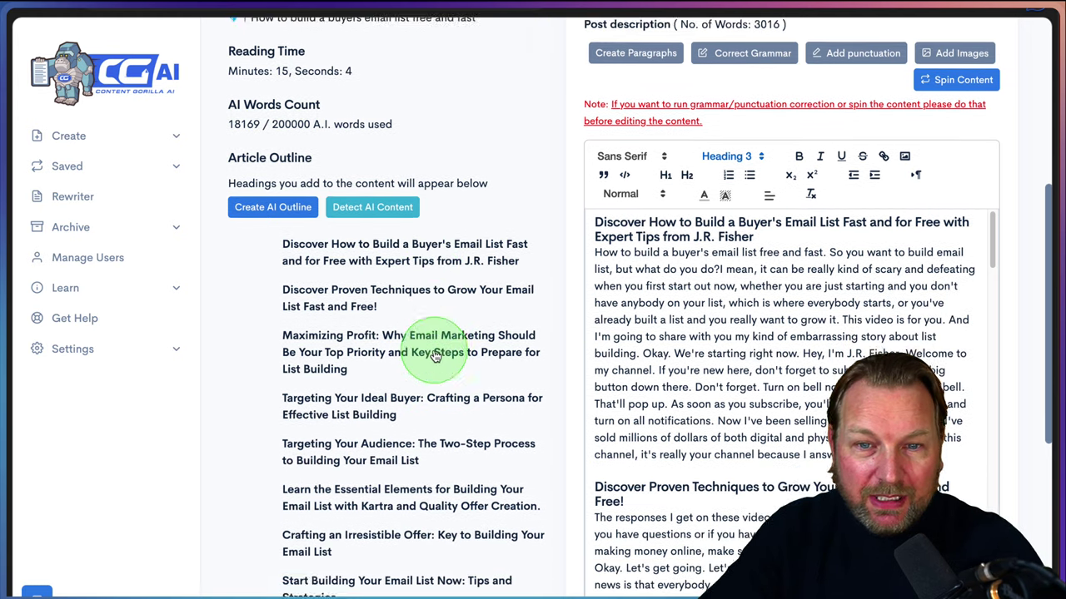
{"action": "scroll", "coordinate": [434, 353], "scroll_direction": "down", "scroll_amount": 2}
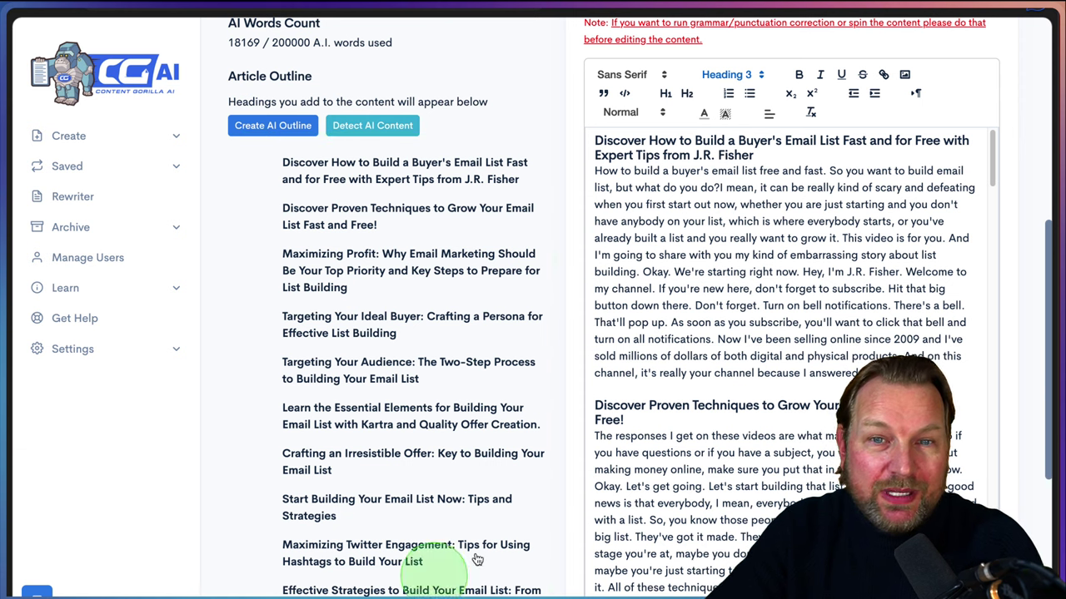
{"action": "scroll", "coordinate": [725, 395], "scroll_direction": "down", "scroll_amount": 3}
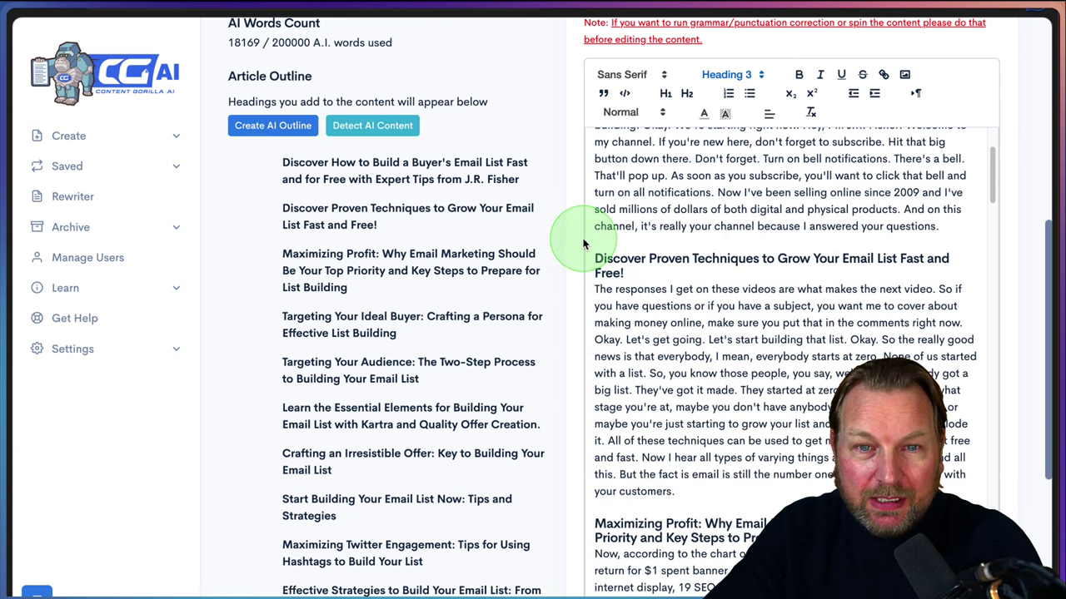
{"action": "scroll", "coordinate": [982, 287], "scroll_direction": "down", "scroll_amount": 2}
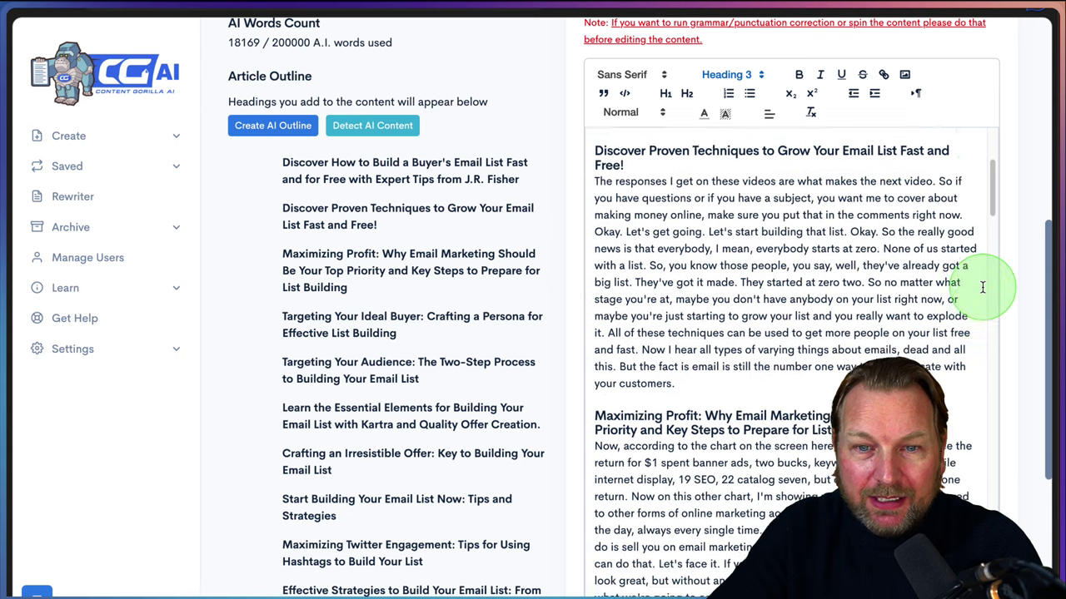
{"action": "scroll", "coordinate": [915, 286], "scroll_direction": "down", "scroll_amount": 2}
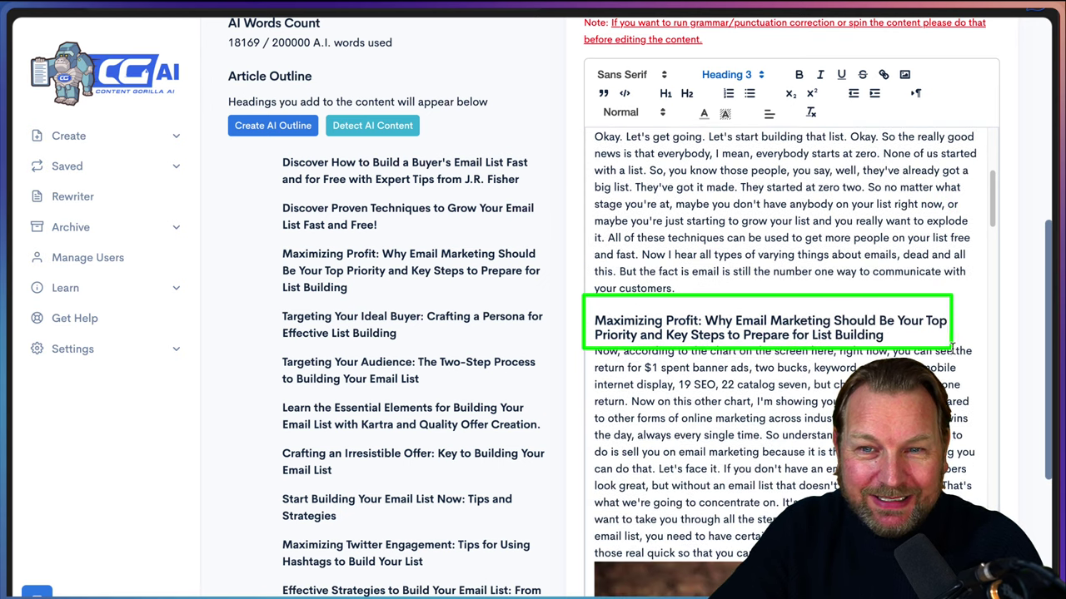
{"action": "scroll", "coordinate": [955, 336], "scroll_direction": "down", "scroll_amount": 3}
{"action": "scroll", "coordinate": [957, 338], "scroll_direction": "down", "scroll_amount": 2}
{"action": "scroll", "coordinate": [915, 341], "scroll_direction": "down", "scroll_amount": 2}
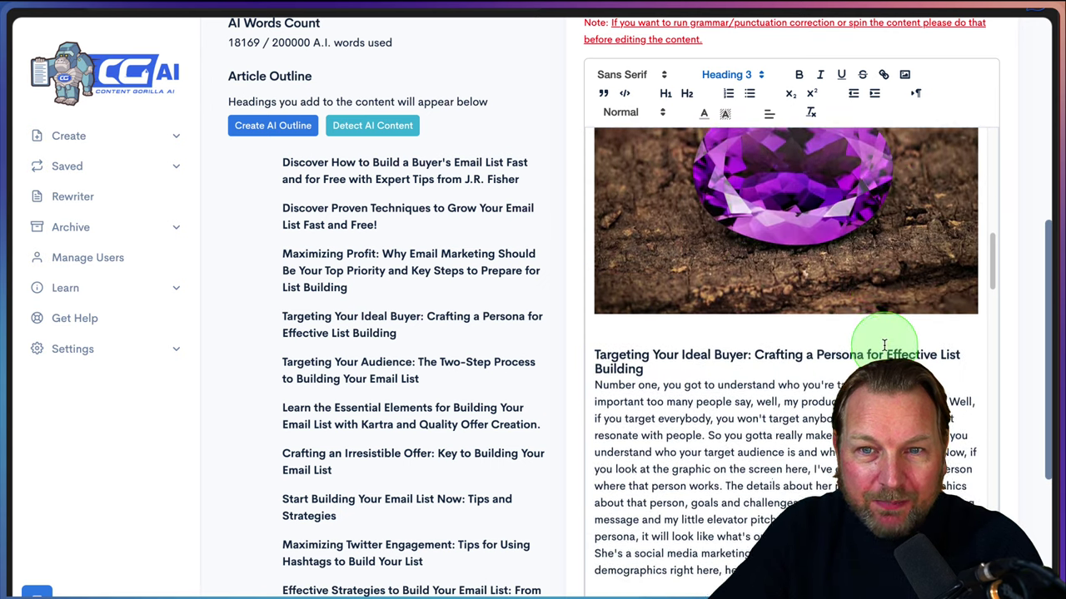
{"action": "scroll", "coordinate": [884, 345], "scroll_direction": "up", "scroll_amount": 3}
{"action": "scroll", "coordinate": [799, 331], "scroll_direction": "down", "scroll_amount": 2}
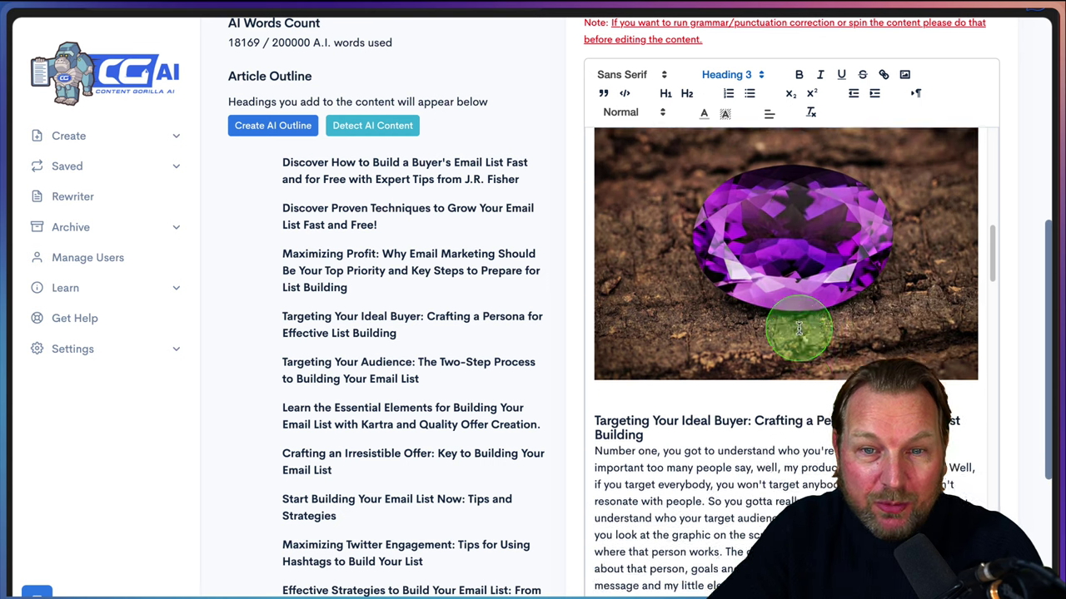
{"action": "scroll", "coordinate": [799, 325], "scroll_direction": "down", "scroll_amount": 2}
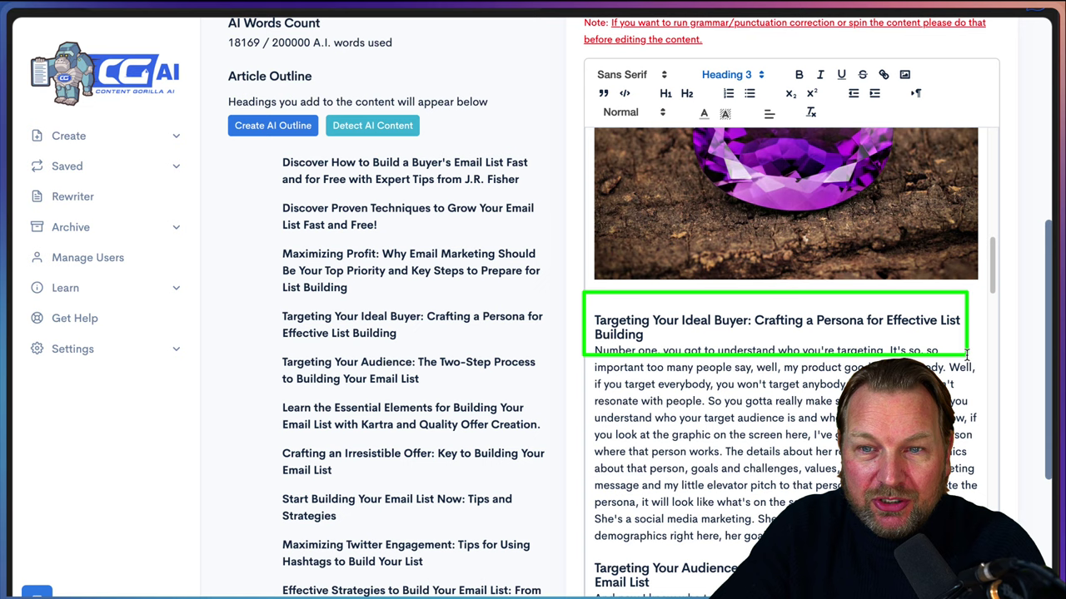
{"action": "scroll", "coordinate": [964, 356], "scroll_direction": "down", "scroll_amount": 1}
{"action": "scroll", "coordinate": [964, 356], "scroll_direction": "down", "scroll_amount": 3}
{"action": "scroll", "coordinate": [963, 356], "scroll_direction": "up", "scroll_amount": 3}
{"action": "scroll", "coordinate": [916, 350], "scroll_direction": "up", "scroll_amount": 5}
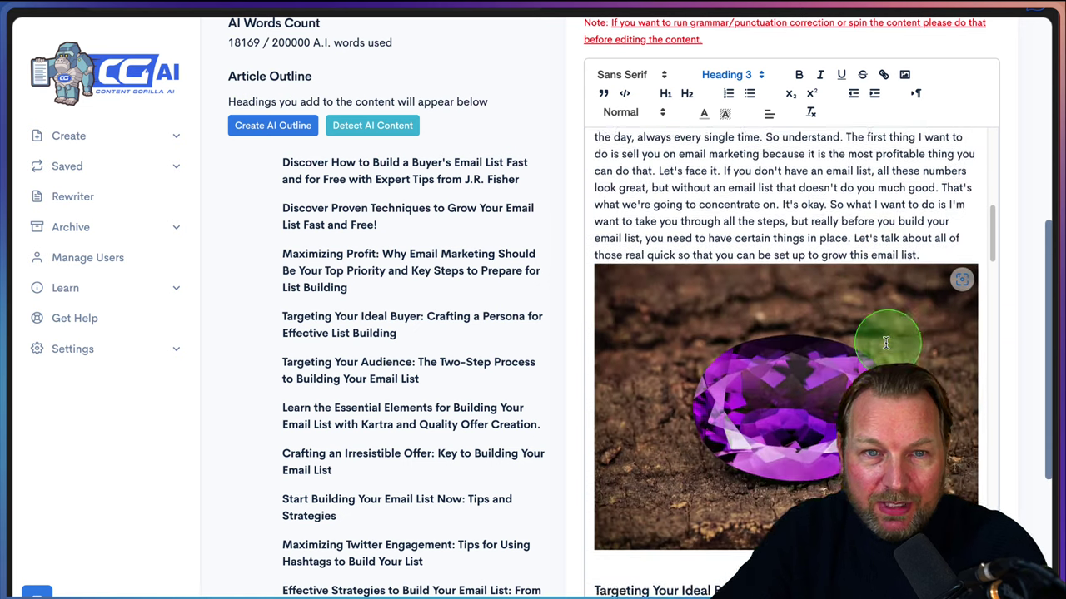
{"action": "scroll", "coordinate": [886, 343], "scroll_direction": "up", "scroll_amount": 3}
{"action": "scroll", "coordinate": [833, 333], "scroll_direction": "up", "scroll_amount": 2}
{"action": "scroll", "coordinate": [724, 312], "scroll_direction": "up", "scroll_amount": 4}
{"action": "scroll", "coordinate": [732, 321], "scroll_direction": "up", "scroll_amount": 2}
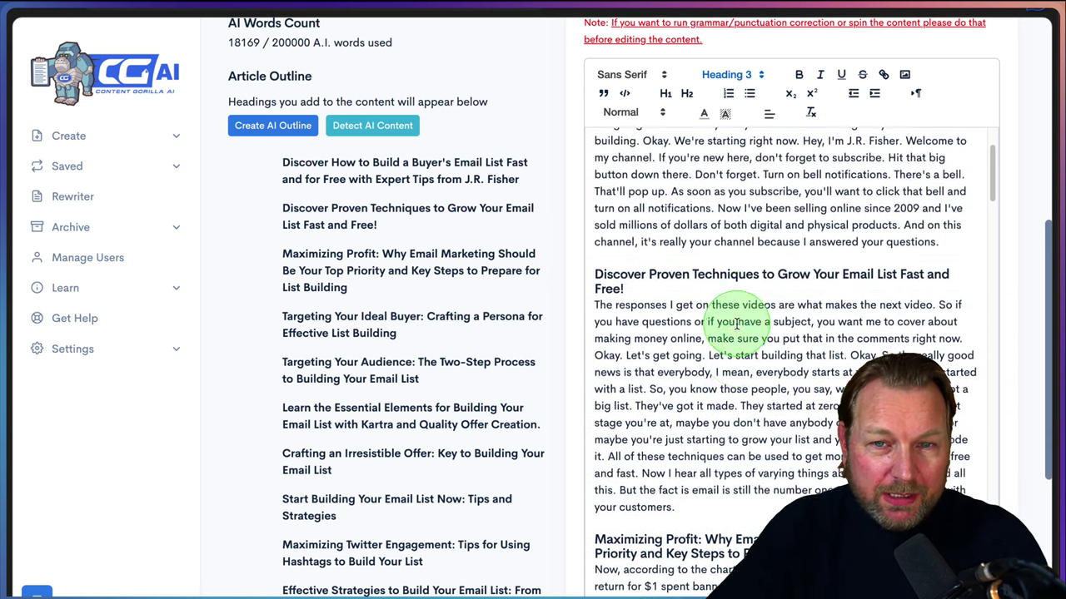
{"action": "scroll", "coordinate": [736, 325], "scroll_direction": "up", "scroll_amount": 2}
{"action": "scroll", "coordinate": [729, 279], "scroll_direction": "up", "scroll_amount": 2}
{"action": "scroll", "coordinate": [745, 279], "scroll_direction": "up", "scroll_amount": 1}
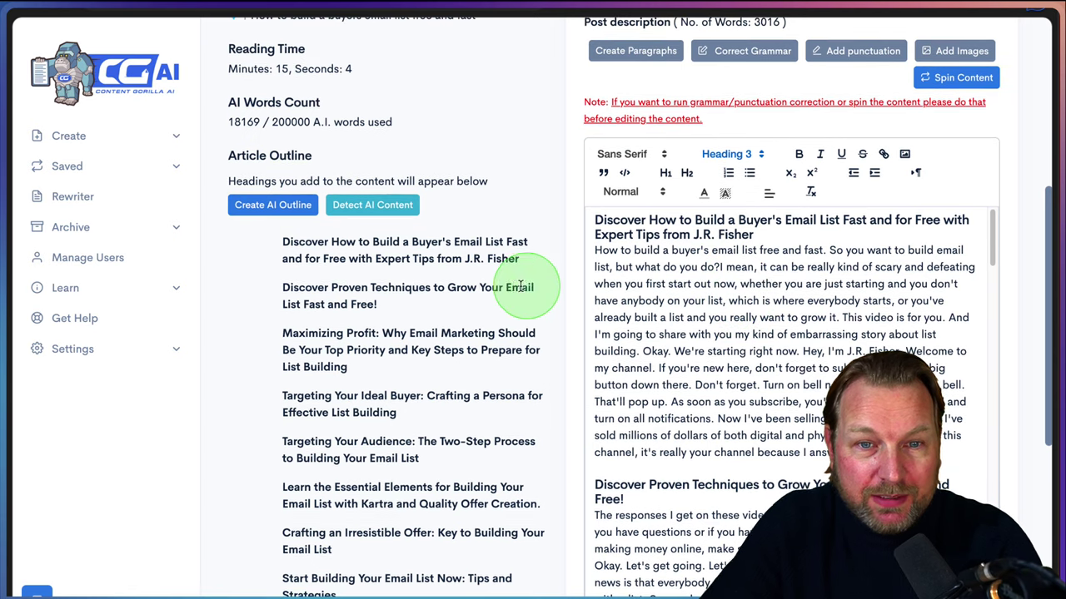
{"action": "scroll", "coordinate": [521, 287], "scroll_direction": "down", "scroll_amount": 3}
{"action": "scroll", "coordinate": [500, 287], "scroll_direction": "down", "scroll_amount": 5}
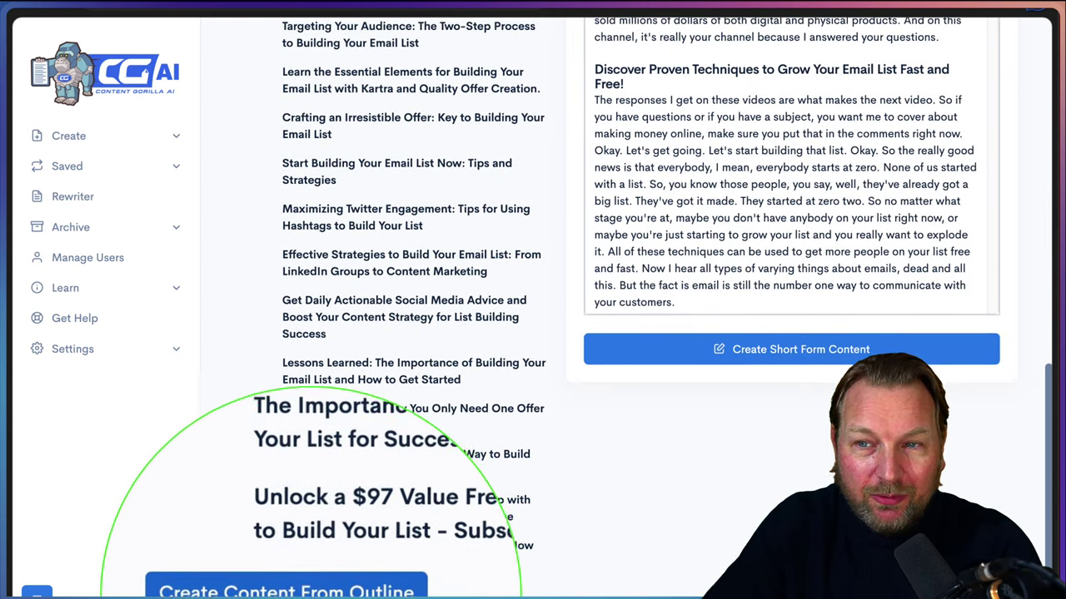
- Generate the buyers email-list article body from the Article Outline and wait for the success message
{"action": "left_click", "coordinate": [352, 589]}
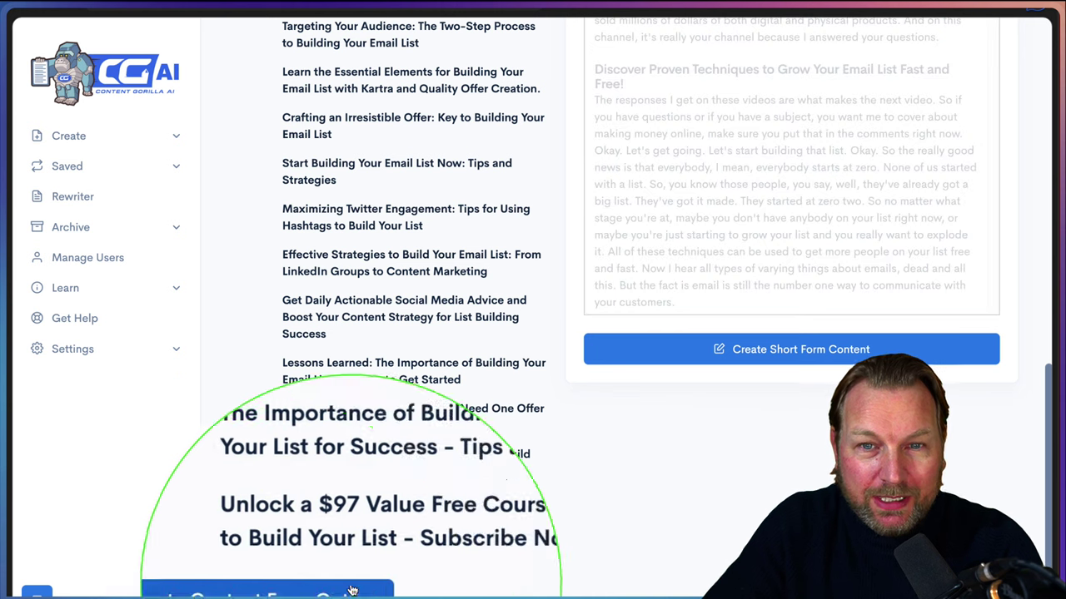
{"action": "scroll", "coordinate": [404, 450], "scroll_direction": "up", "scroll_amount": 1}
{"action": "scroll", "coordinate": [408, 433], "scroll_direction": "up", "scroll_amount": 4}
{"action": "scroll", "coordinate": [417, 428], "scroll_direction": "up", "scroll_amount": 4}
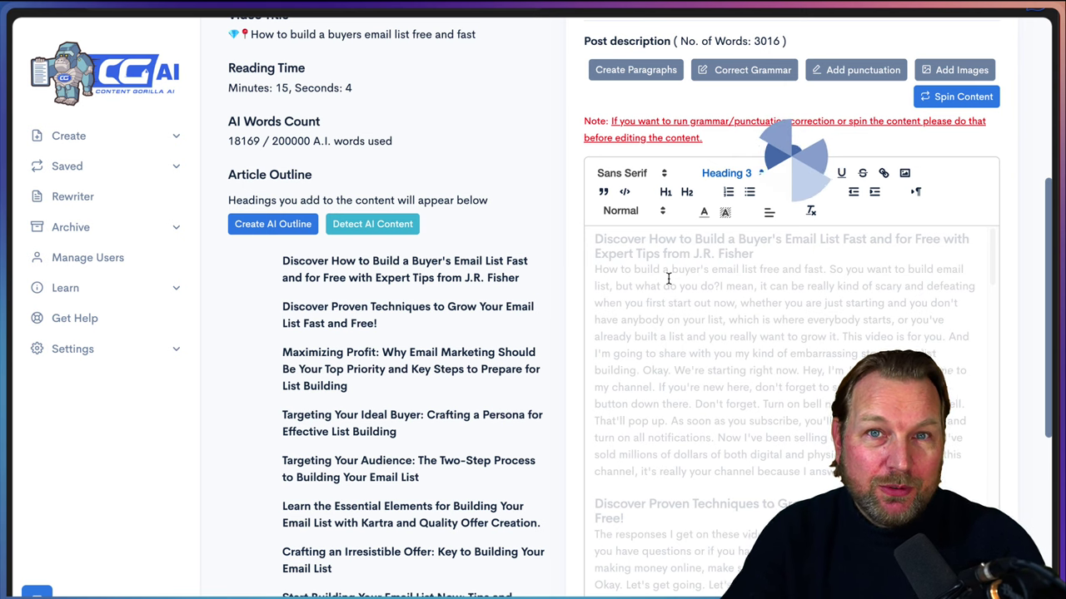
{"action": "scroll", "coordinate": [667, 279], "scroll_direction": "up", "scroll_amount": 5}
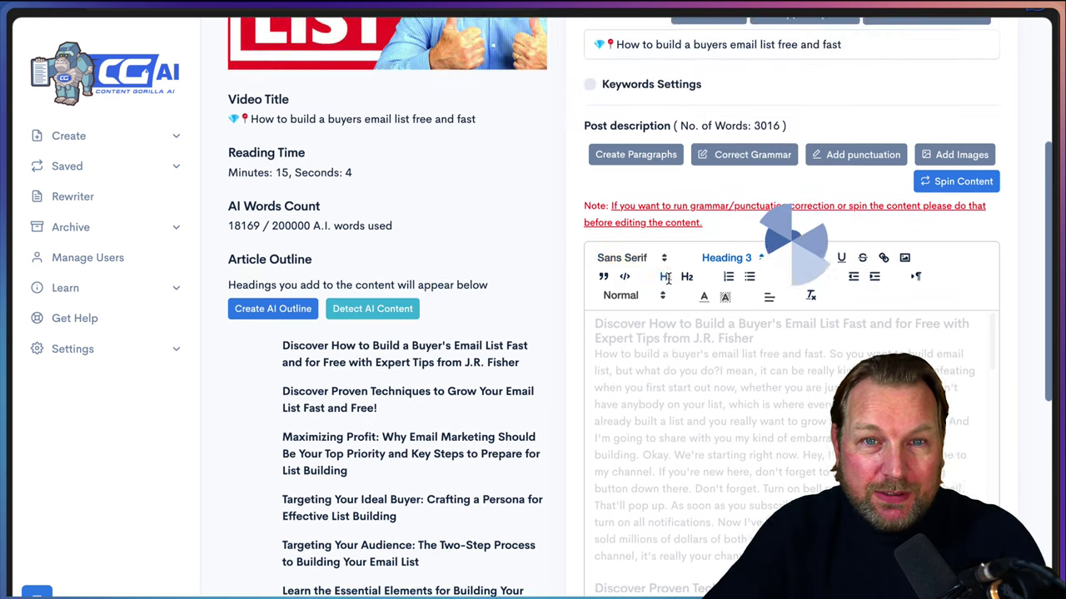
{"action": "scroll", "coordinate": [549, 231], "scroll_direction": "down", "scroll_amount": 2}
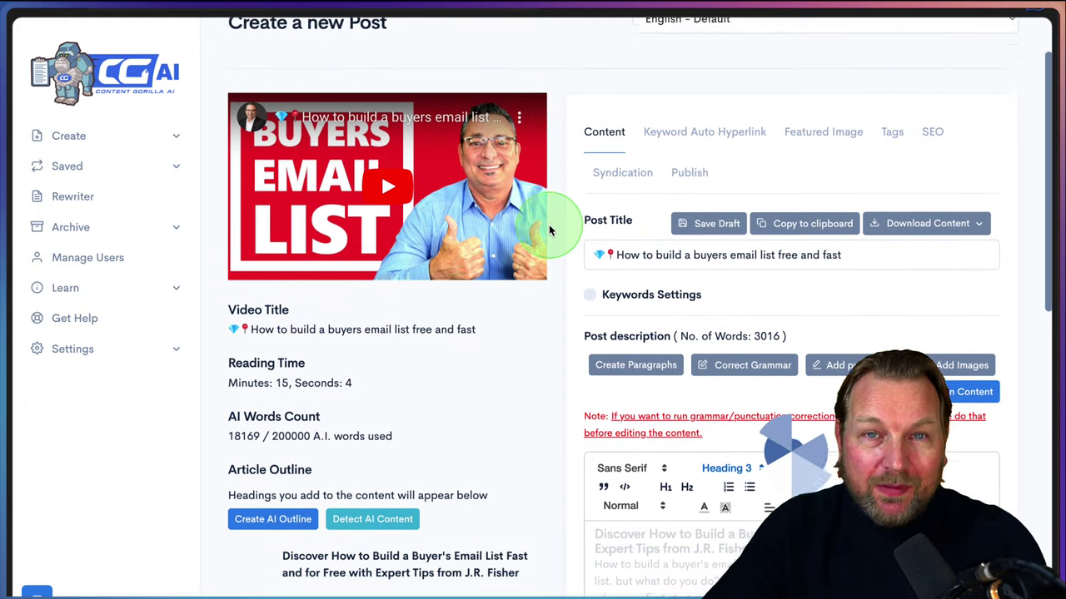
{"action": "scroll", "coordinate": [708, 239], "scroll_direction": "down", "scroll_amount": 1}
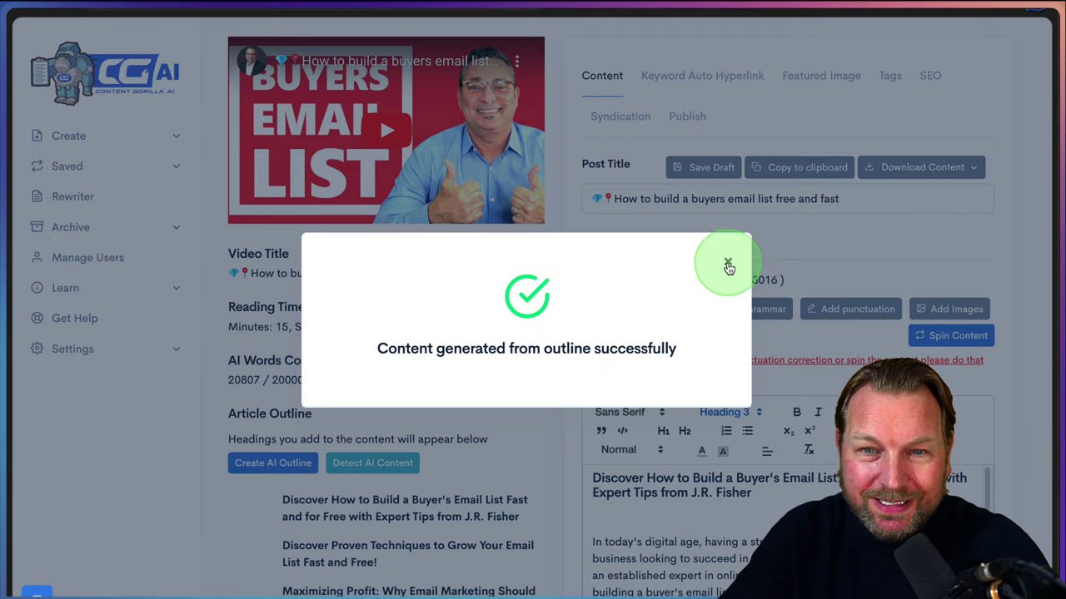
- Close the success message and scroll through the generated email-list article and its images
{"action": "left_click", "coordinate": [728, 261]}
{"action": "scroll", "coordinate": [934, 309], "scroll_direction": "down", "scroll_amount": 2}
{"action": "scroll", "coordinate": [934, 304], "scroll_direction": "down", "scroll_amount": 1}
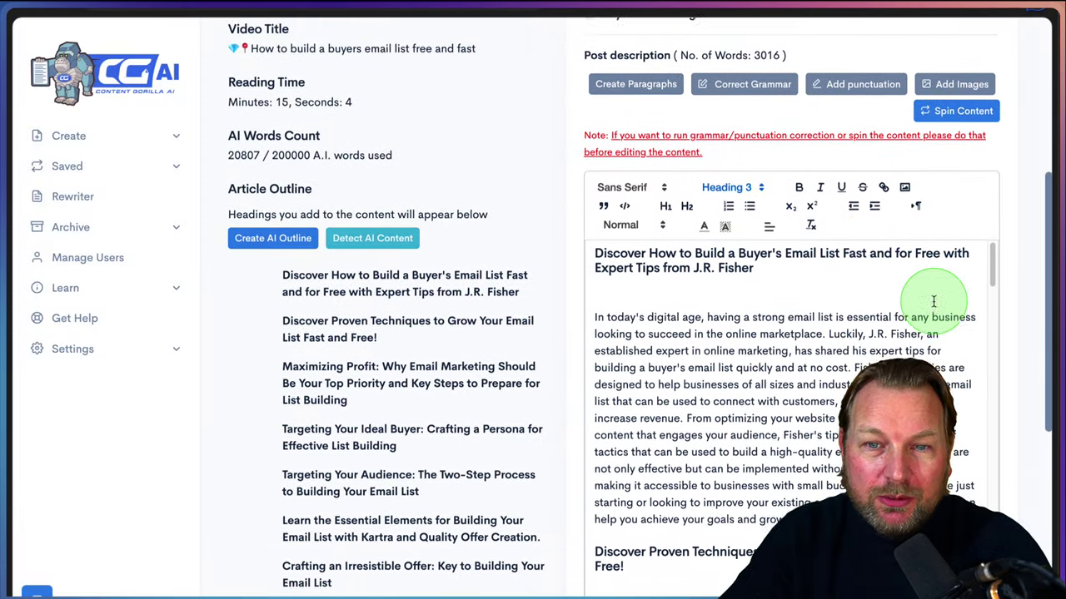
{"action": "scroll", "coordinate": [916, 316], "scroll_direction": "down", "scroll_amount": 1}
{"action": "scroll", "coordinate": [854, 337], "scroll_direction": "down", "scroll_amount": 1}
{"action": "scroll", "coordinate": [854, 337], "scroll_direction": "down", "scroll_amount": 2}
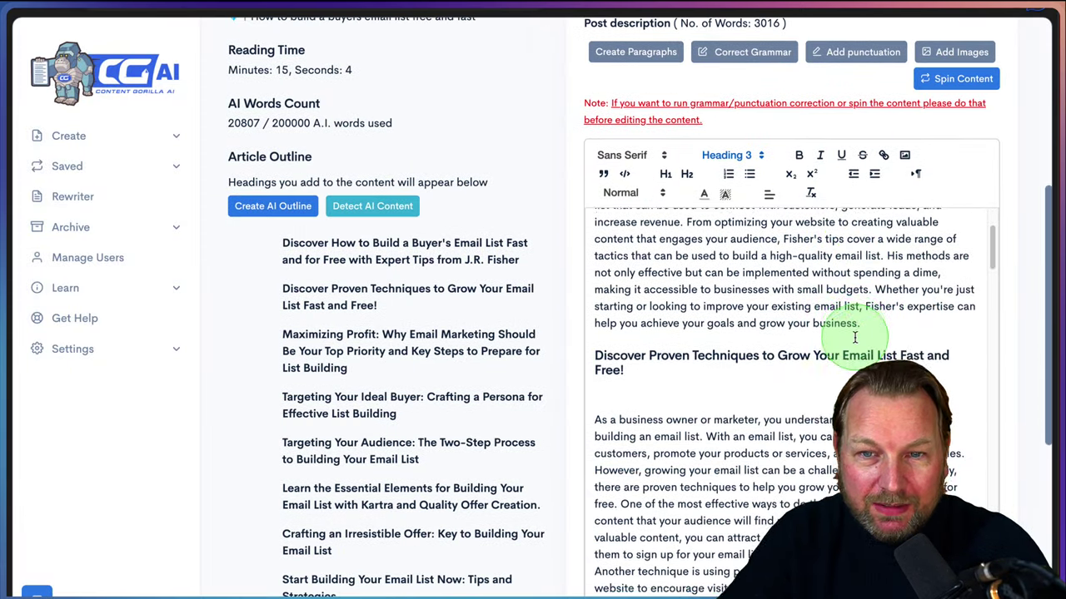
{"action": "scroll", "coordinate": [854, 336], "scroll_direction": "down", "scroll_amount": 2}
{"action": "scroll", "coordinate": [855, 337], "scroll_direction": "down", "scroll_amount": 2}
{"action": "scroll", "coordinate": [855, 336], "scroll_direction": "down", "scroll_amount": 1}
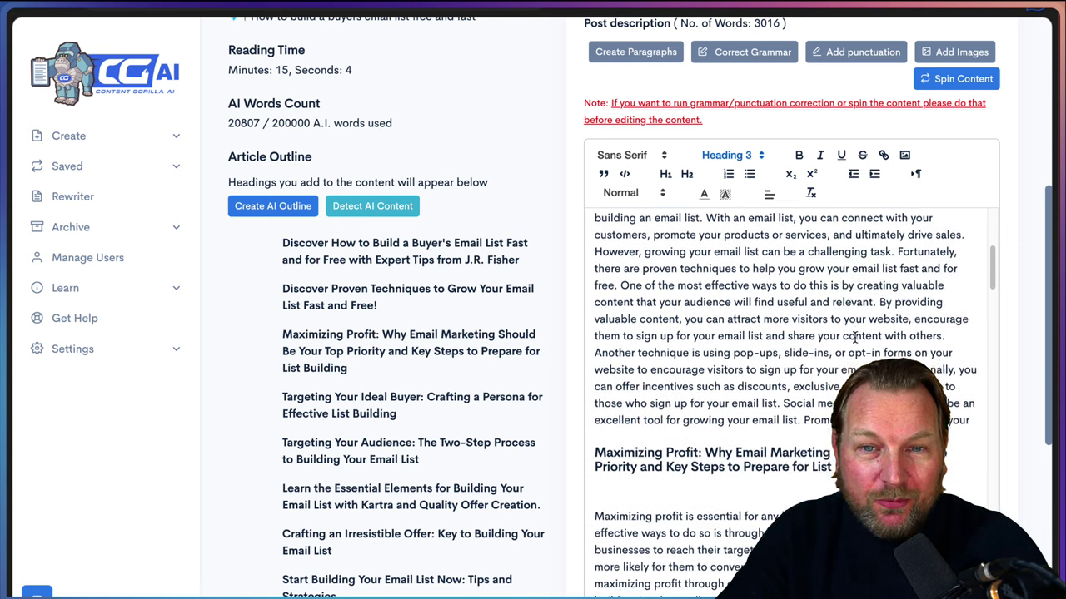
{"action": "scroll", "coordinate": [854, 336], "scroll_direction": "down", "scroll_amount": 1}
{"action": "scroll", "coordinate": [854, 336], "scroll_direction": "down", "scroll_amount": 1}
{"action": "scroll", "coordinate": [855, 336], "scroll_direction": "down", "scroll_amount": 1}
{"action": "scroll", "coordinate": [854, 337], "scroll_direction": "down", "scroll_amount": 1}
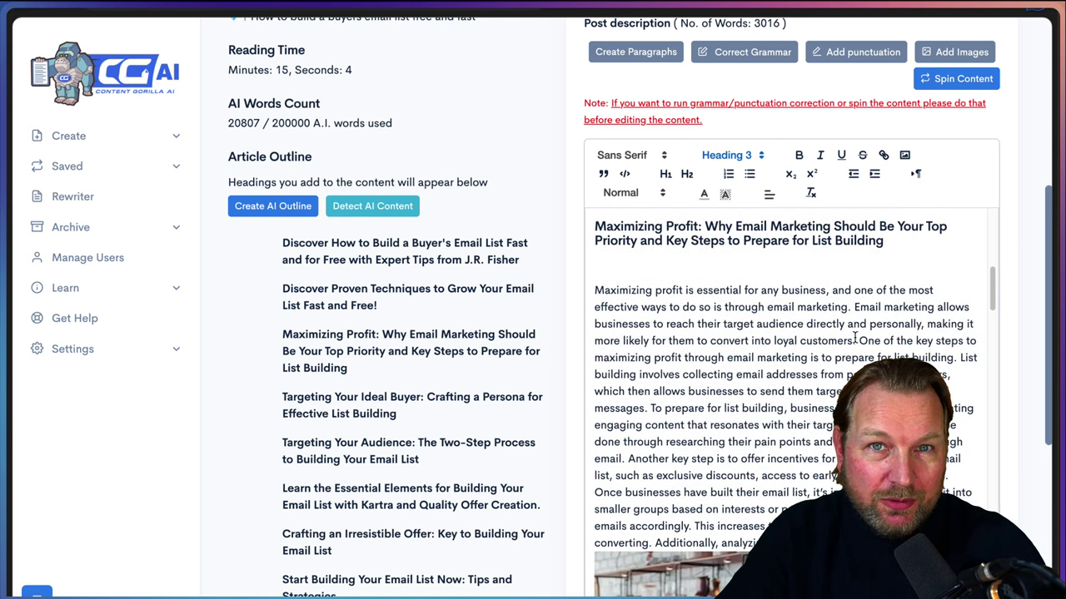
{"action": "scroll", "coordinate": [854, 336], "scroll_direction": "down", "scroll_amount": 1}
{"action": "scroll", "coordinate": [854, 337], "scroll_direction": "down", "scroll_amount": 1}
{"action": "scroll", "coordinate": [854, 336], "scroll_direction": "down", "scroll_amount": 2}
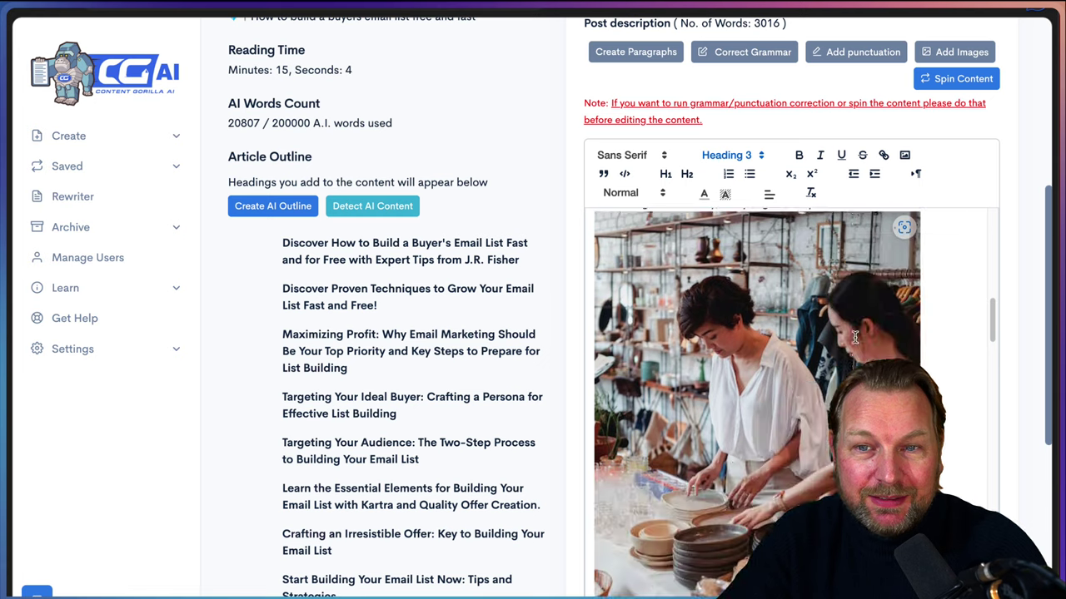
{"action": "scroll", "coordinate": [854, 336], "scroll_direction": "down", "scroll_amount": 4}
{"action": "scroll", "coordinate": [854, 337], "scroll_direction": "down", "scroll_amount": 2}
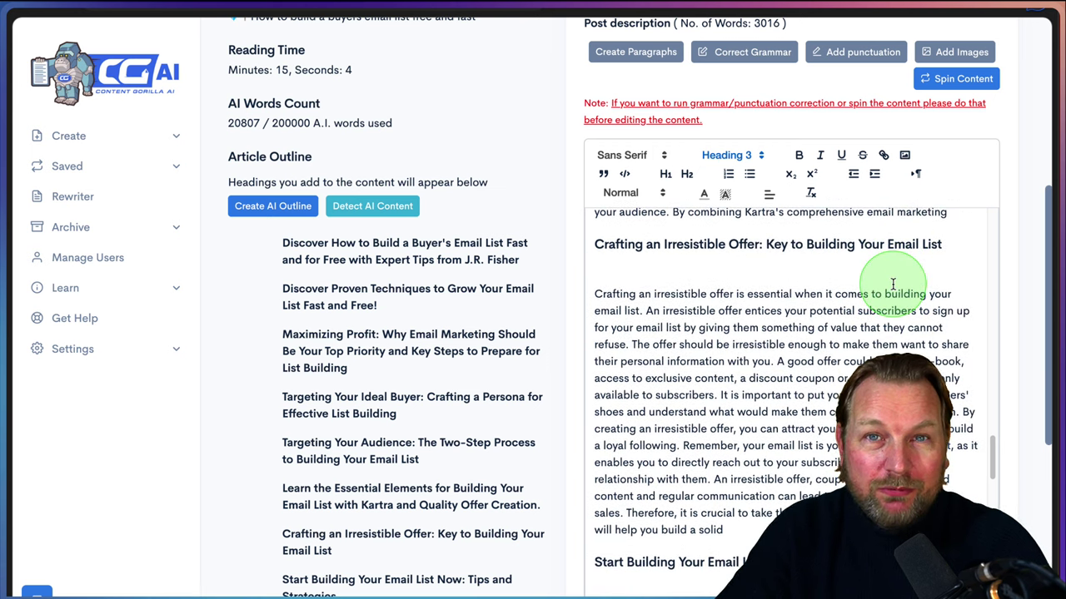
{"action": "scroll", "coordinate": [894, 285], "scroll_direction": "up", "scroll_amount": 5}
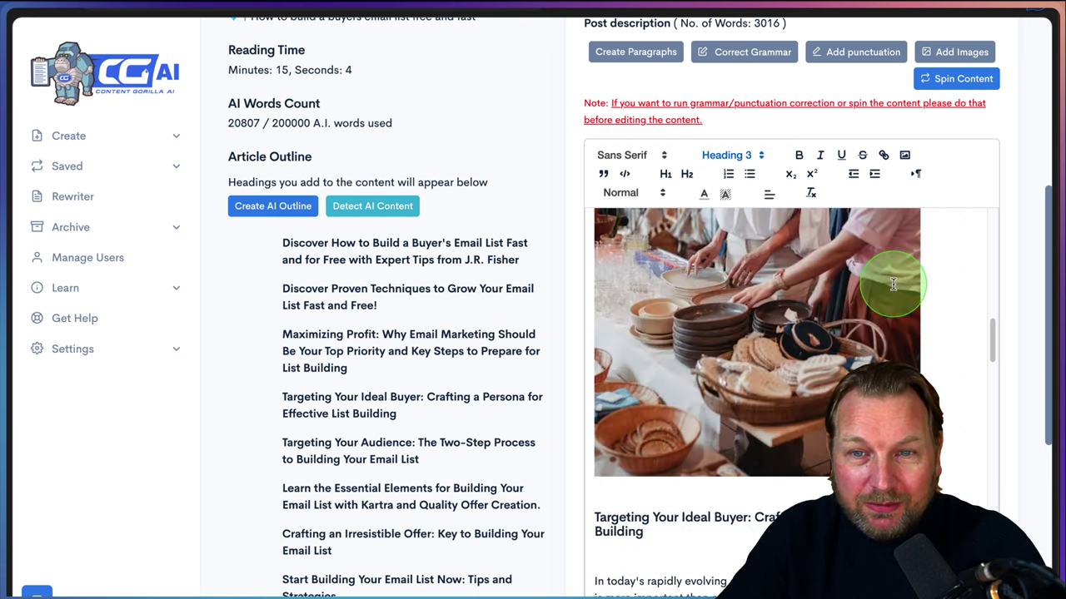
{"action": "scroll", "coordinate": [893, 285], "scroll_direction": "up", "scroll_amount": 5}
{"action": "scroll", "coordinate": [893, 285], "scroll_direction": "up", "scroll_amount": 5}
{"action": "scroll", "coordinate": [893, 284], "scroll_direction": "up", "scroll_amount": 1}
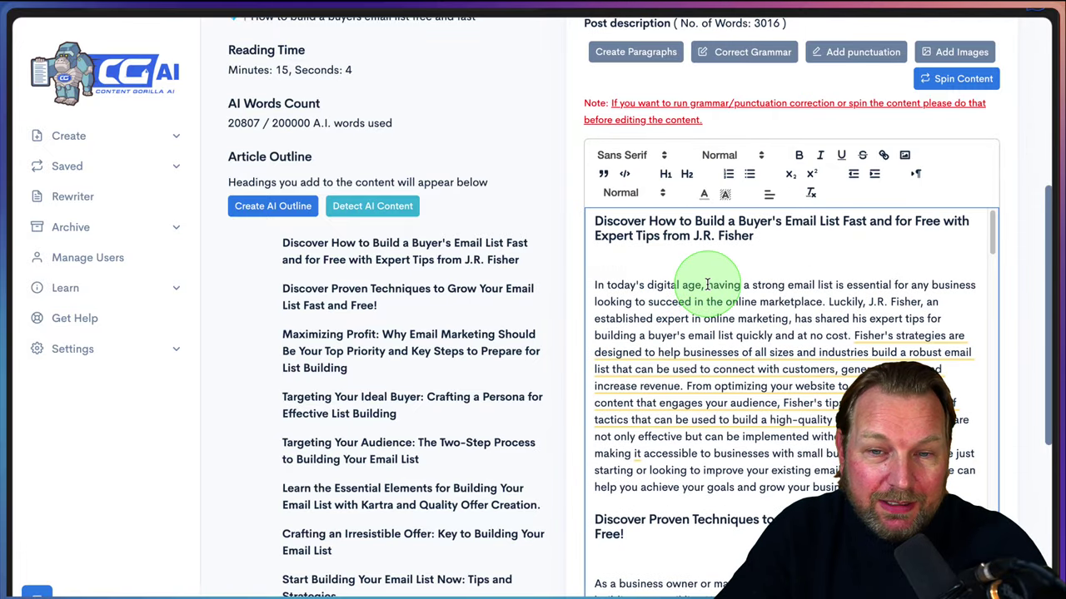
{"action": "scroll", "coordinate": [894, 166], "scroll_direction": "up", "scroll_amount": 3}
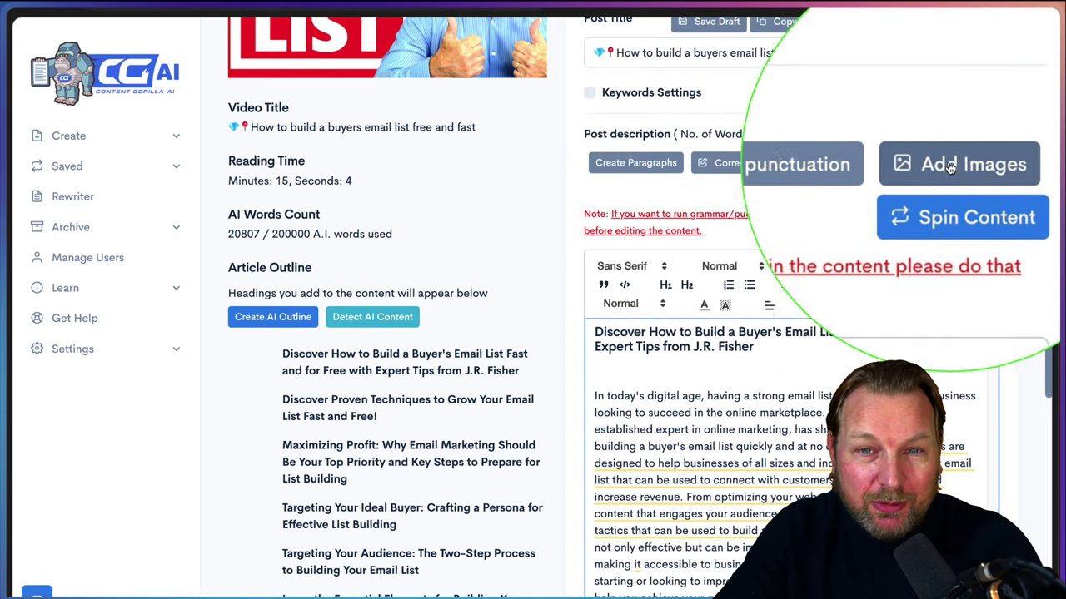
{"action": "scroll", "coordinate": [972, 250], "scroll_direction": "up", "scroll_amount": 3}
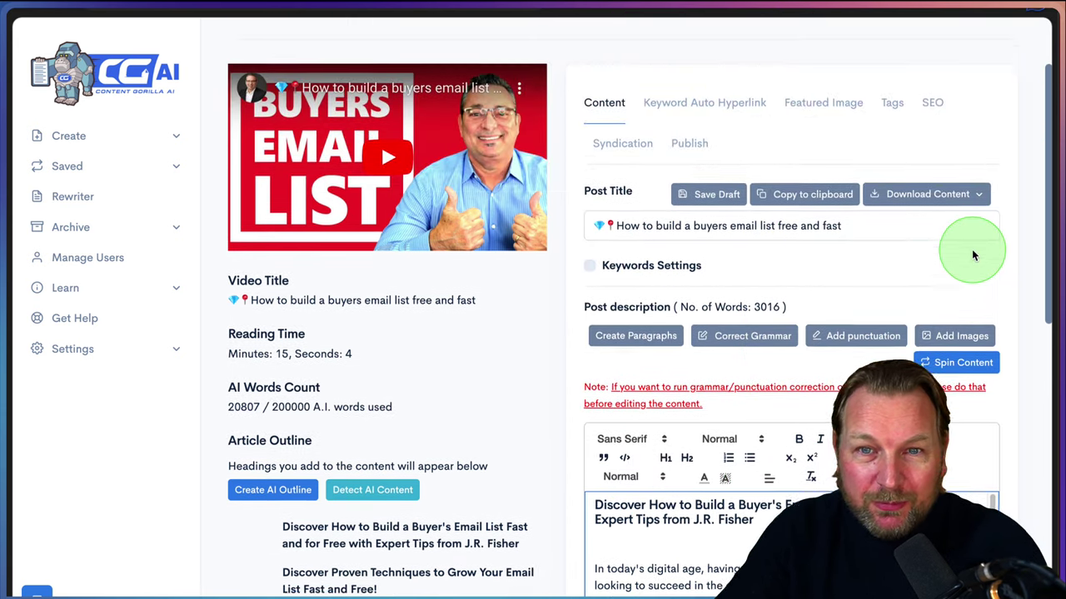
- Save the post as a draft and review its keyword hyperlink, featured image, tags and SEO settings
{"action": "left_click", "coordinate": [713, 210]}
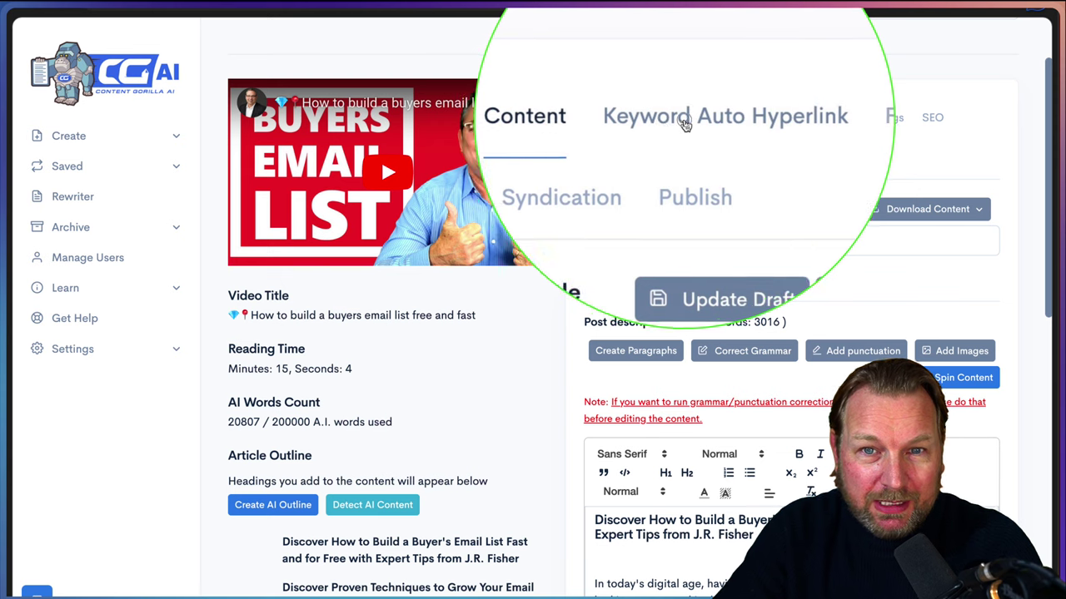
{"action": "left_click", "coordinate": [663, 129]}
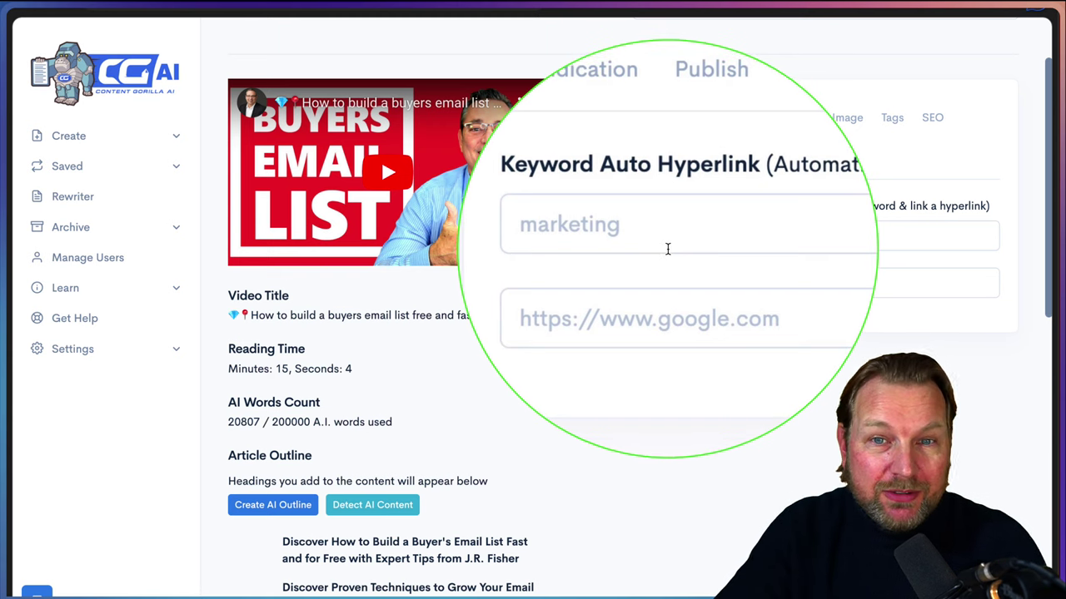
{"action": "left_click", "coordinate": [824, 123]}
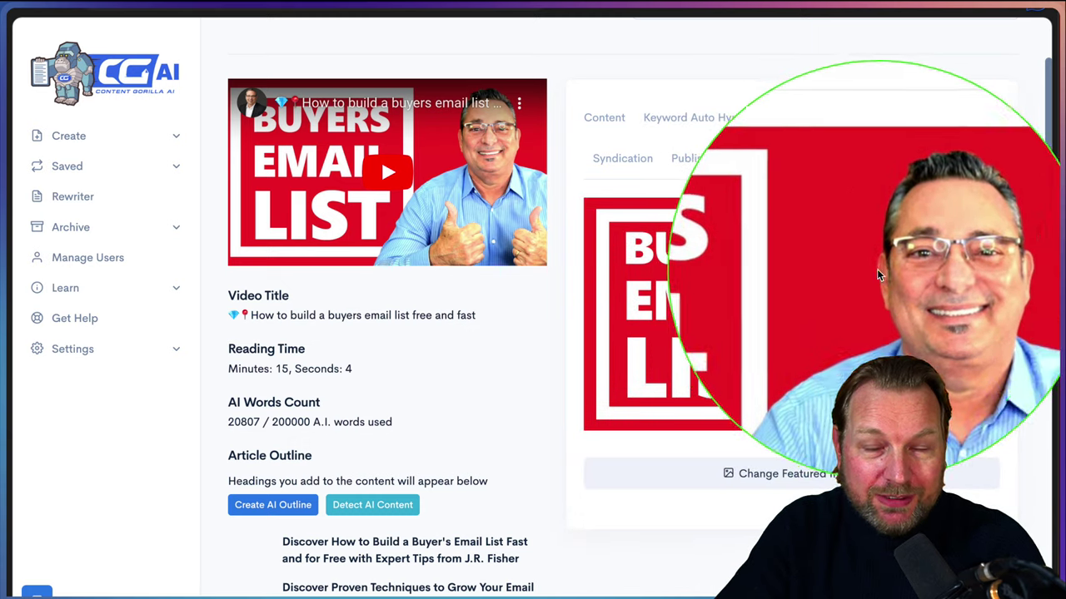
{"action": "left_click", "coordinate": [891, 121]}
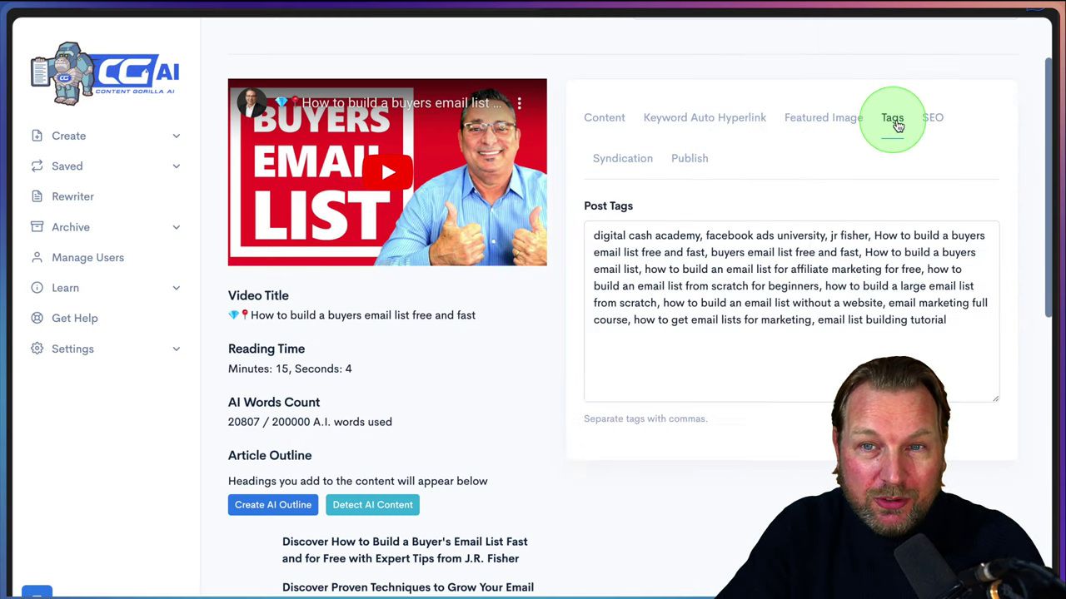
{"action": "left_click", "coordinate": [930, 123]}
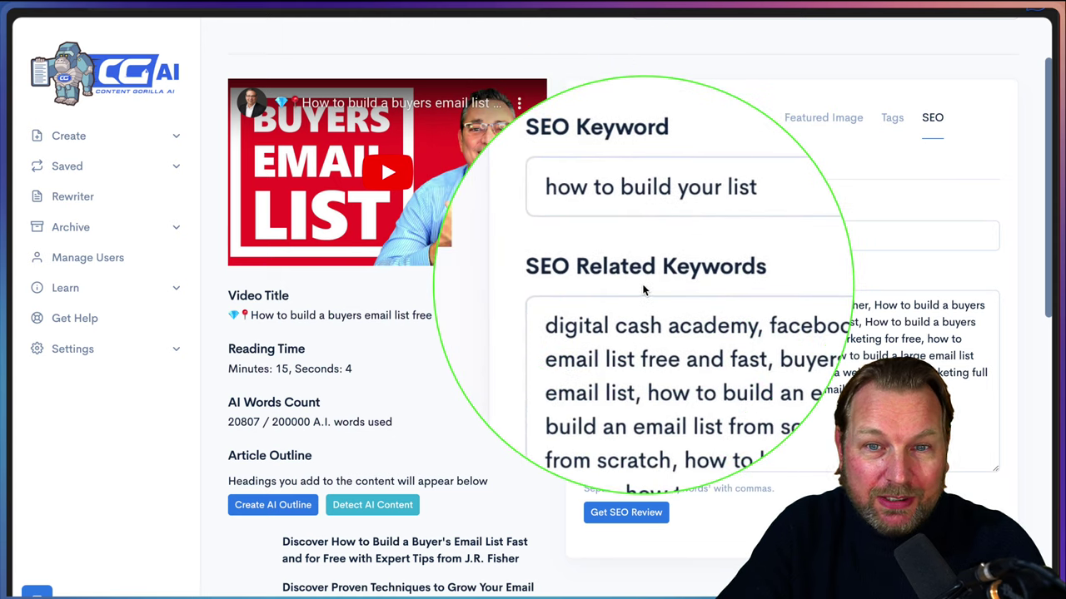
- Check the syndication options, then look at the publish settings and website list, and try publishing
{"action": "left_click", "coordinate": [620, 161]}
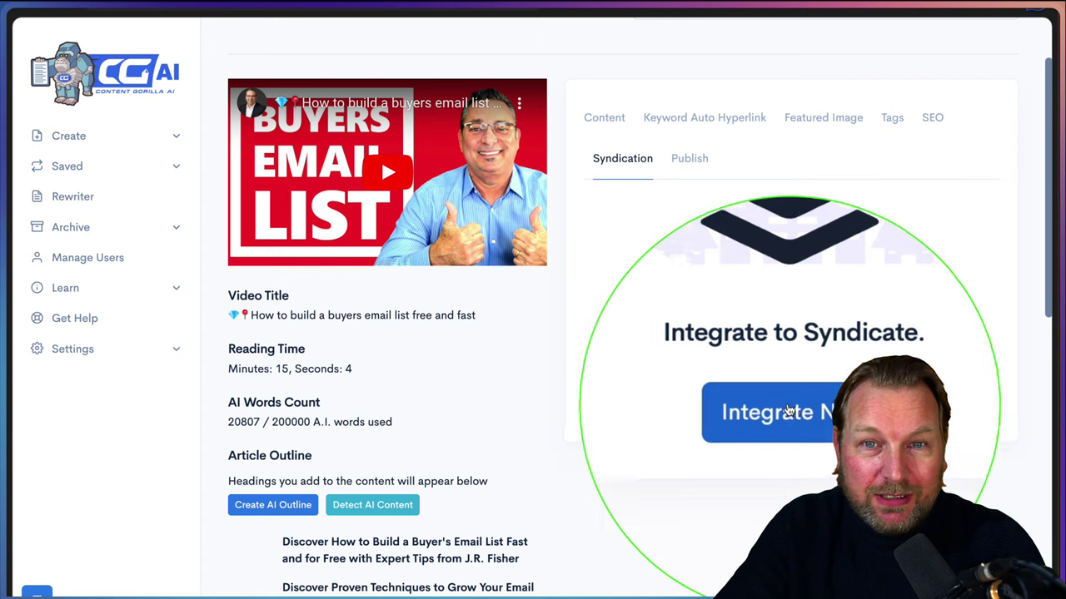
{"action": "left_click", "coordinate": [701, 161]}
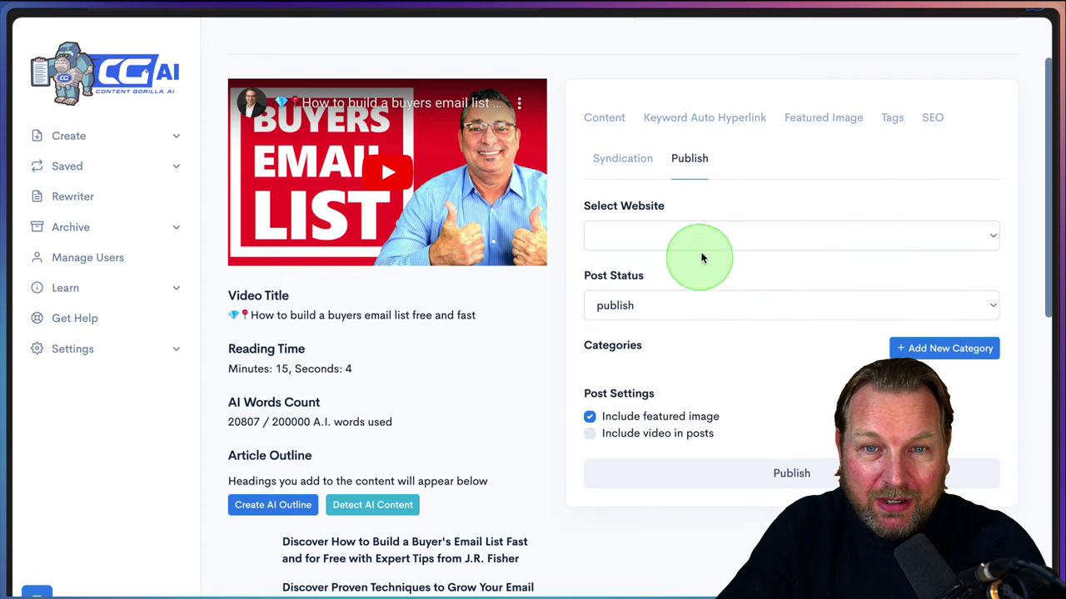
{"action": "left_click", "coordinate": [704, 238]}
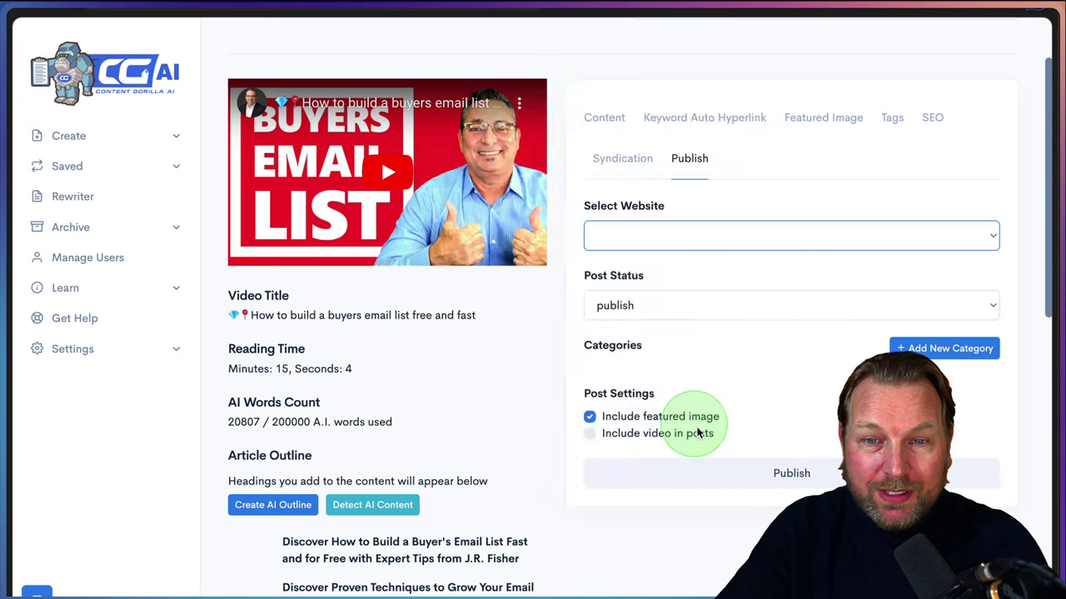
{"action": "left_click", "coordinate": [778, 473]}
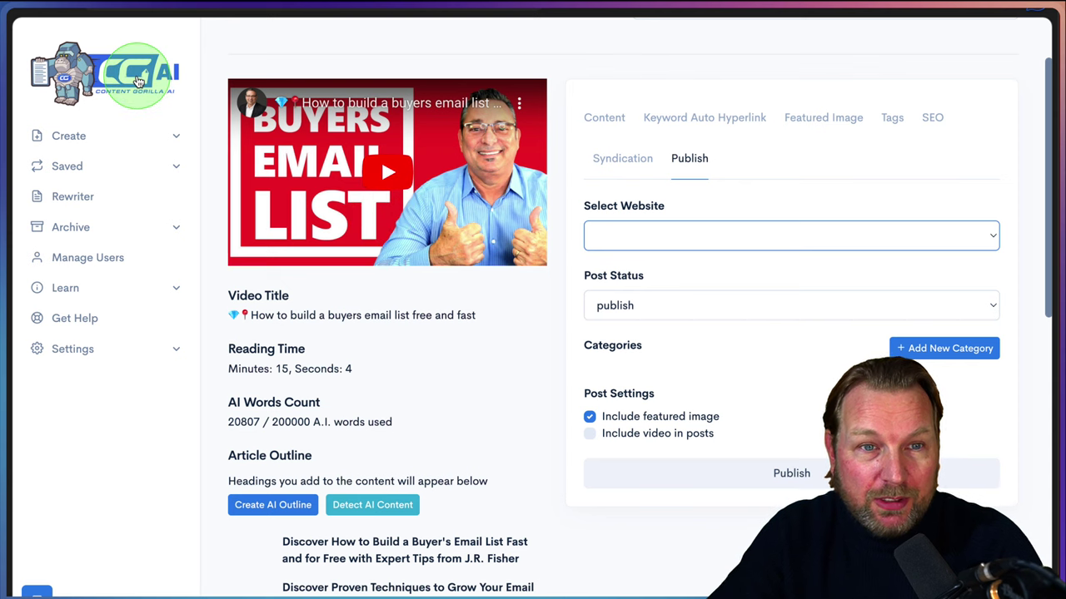
- From the video search dashboard, add the Rob Dahm RX-7 vs Jeep Trackhawk video to Post Later
{"action": "left_click", "coordinate": [173, 140]}
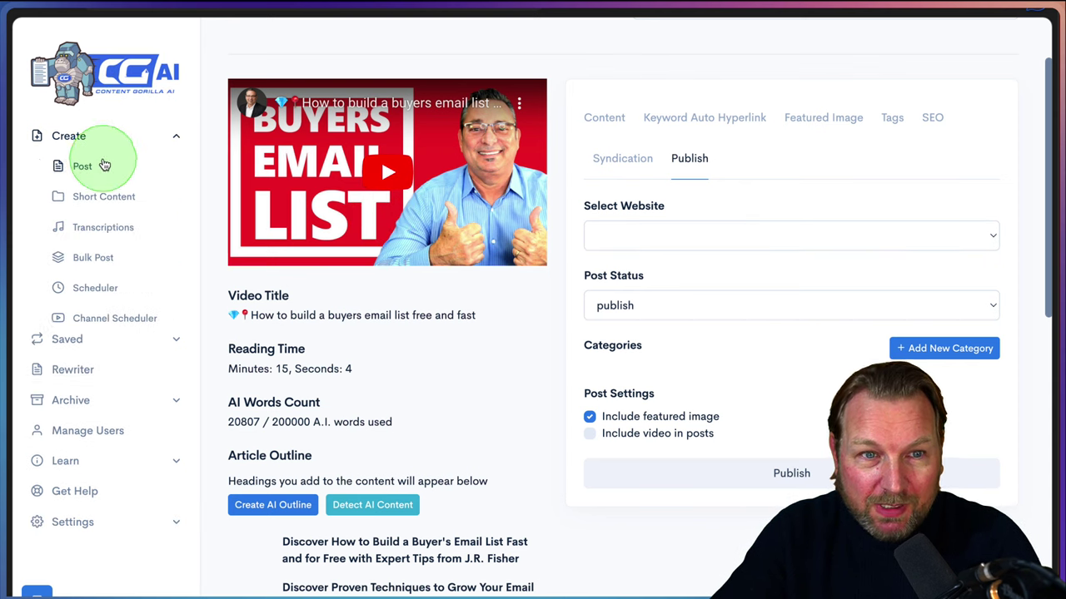
{"action": "left_click", "coordinate": [84, 171]}
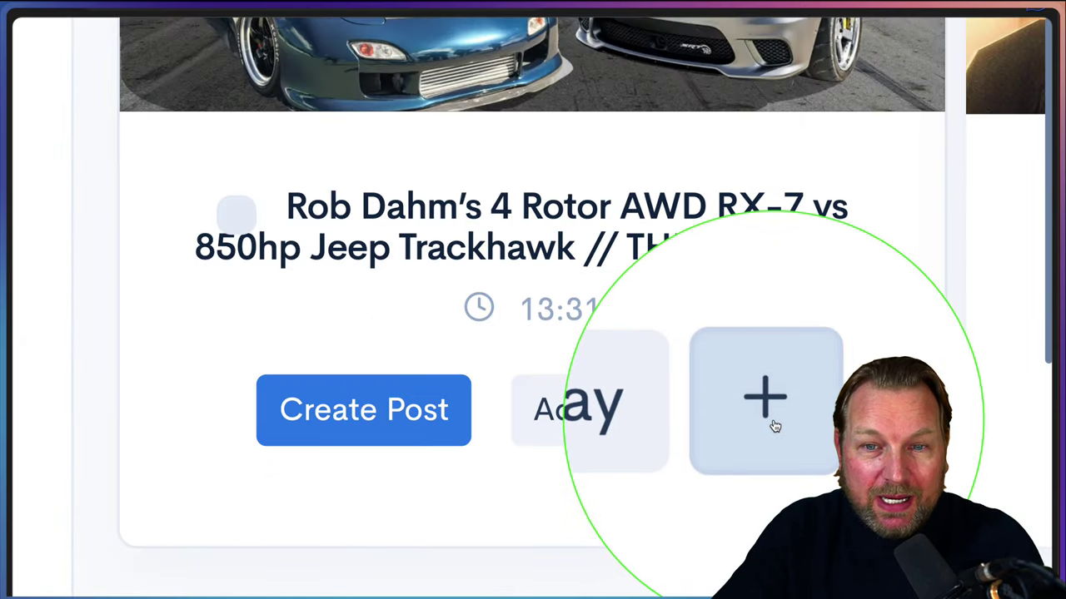
{"action": "left_click", "coordinate": [767, 416]}
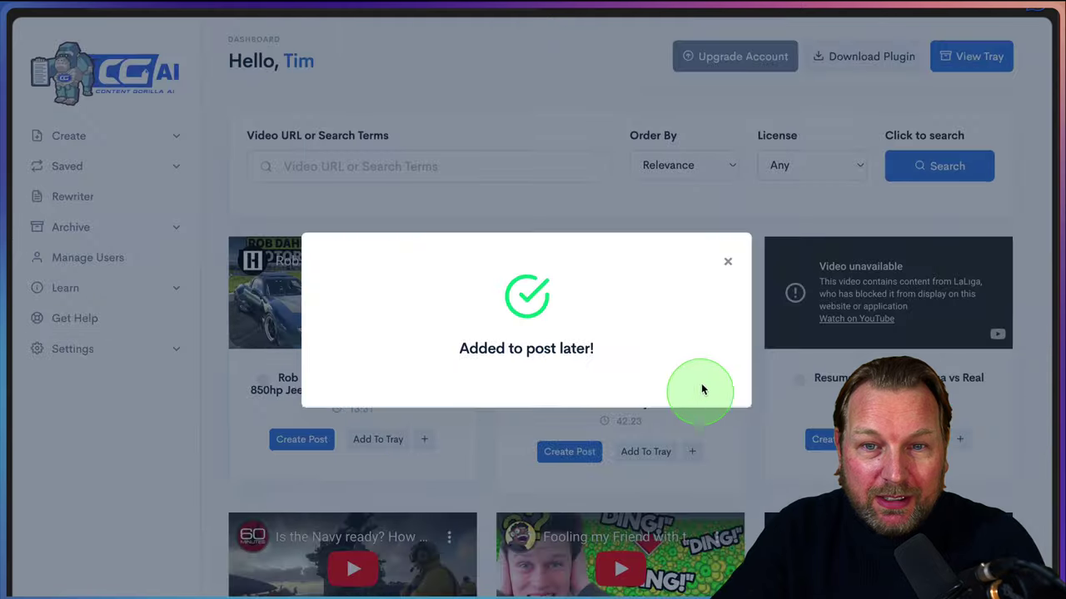
{"action": "left_click", "coordinate": [441, 436]}
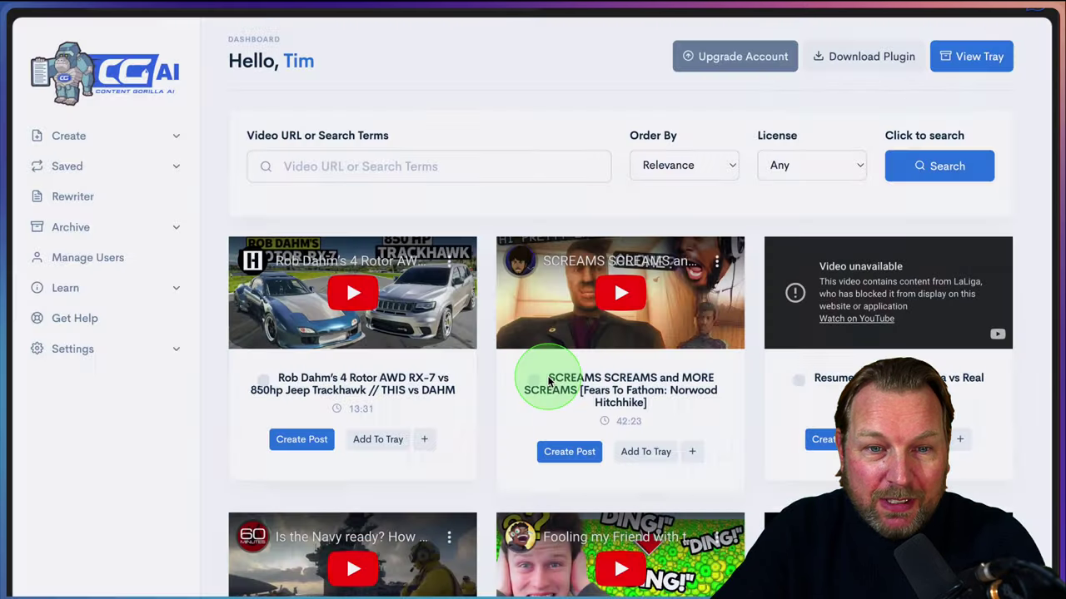
- Browse the list of saved draft posts
{"action": "left_click", "coordinate": [179, 139]}
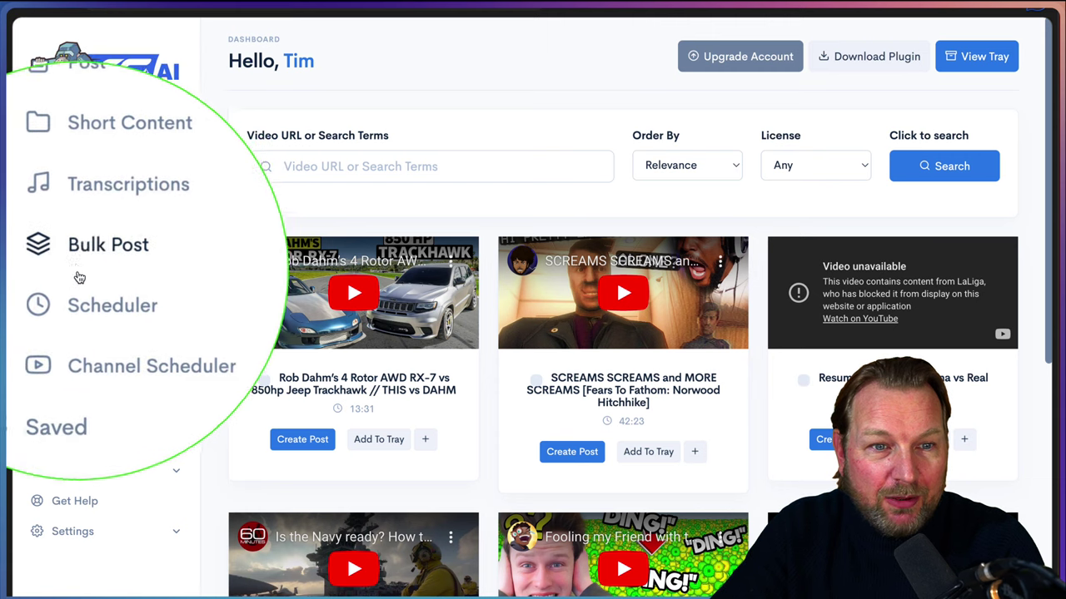
{"action": "left_click", "coordinate": [65, 355]}
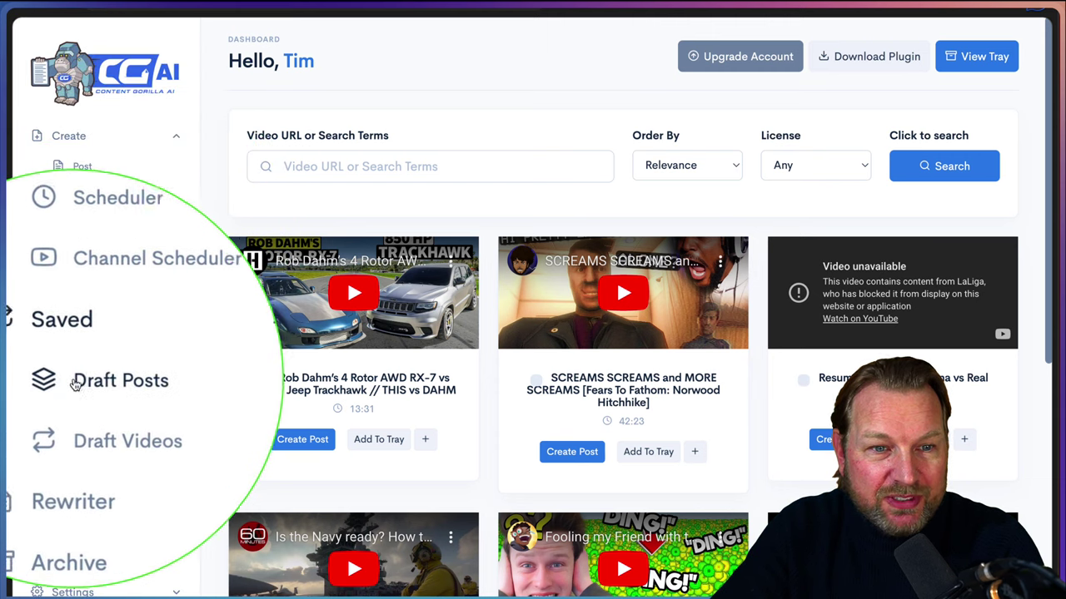
{"action": "left_click", "coordinate": [77, 385]}
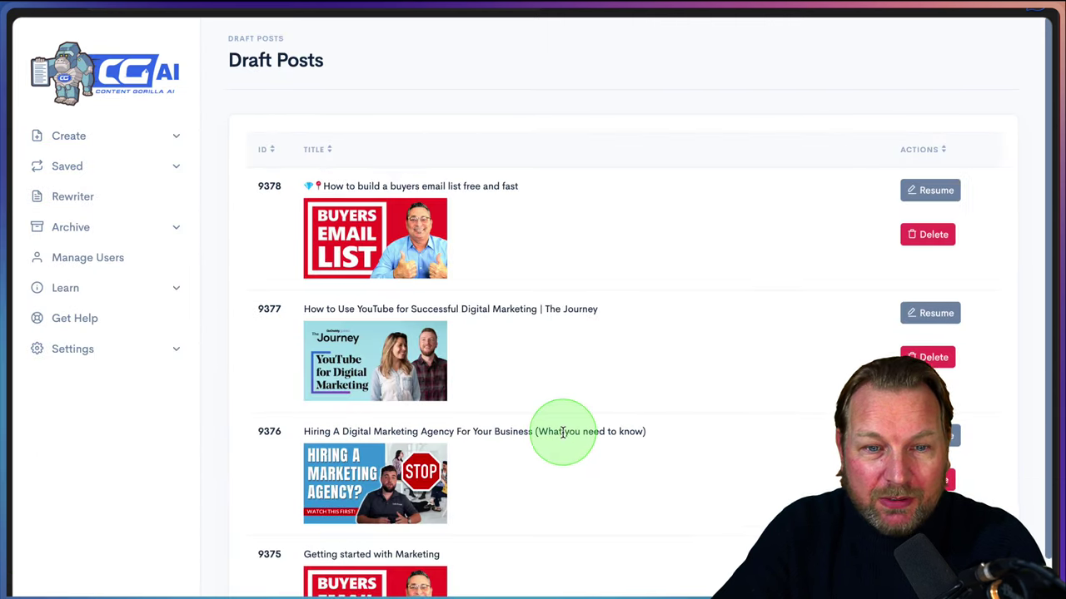
{"action": "scroll", "coordinate": [549, 417], "scroll_direction": "down", "scroll_amount": 1}
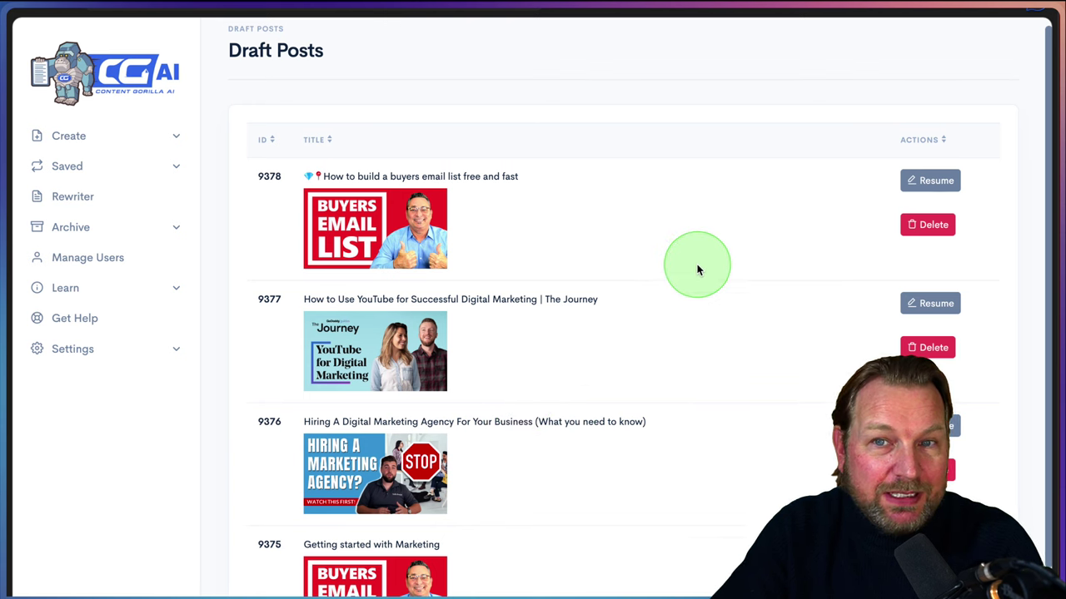
{"action": "scroll", "coordinate": [697, 269], "scroll_direction": "up", "scroll_amount": 1}
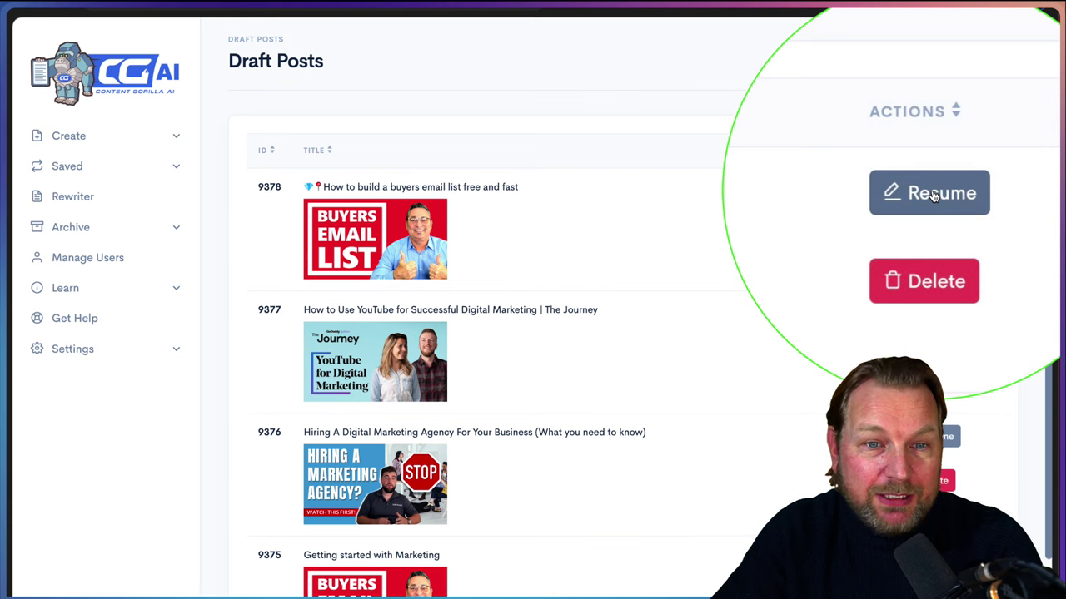
- Look through the videos saved in Post Later Videos
{"action": "left_click", "coordinate": [179, 167]}
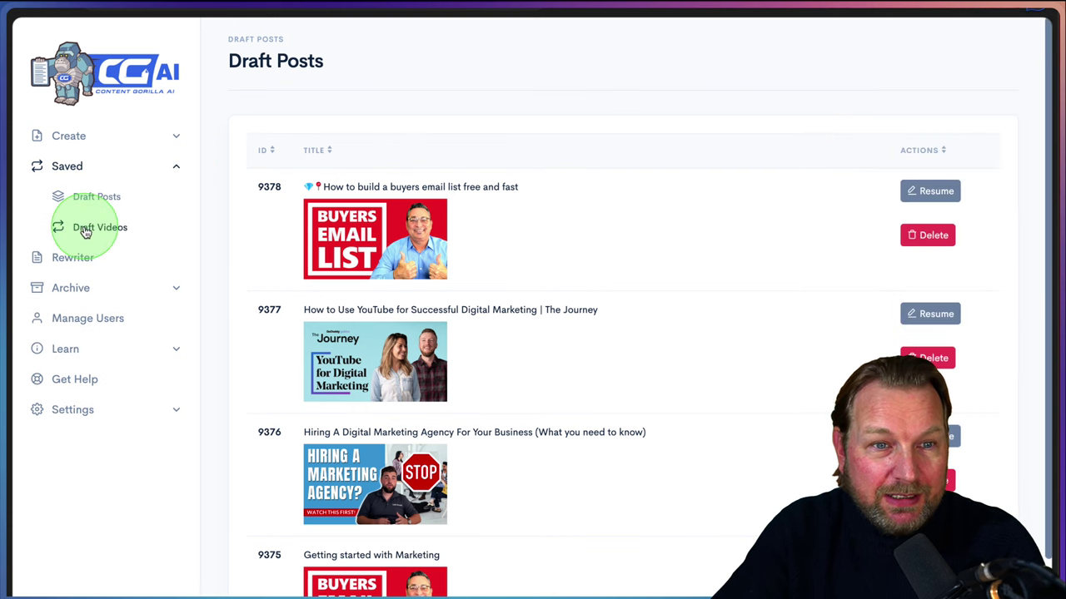
{"action": "left_click", "coordinate": [86, 229]}
{"action": "mouse_move", "coordinate": [623, 217]}
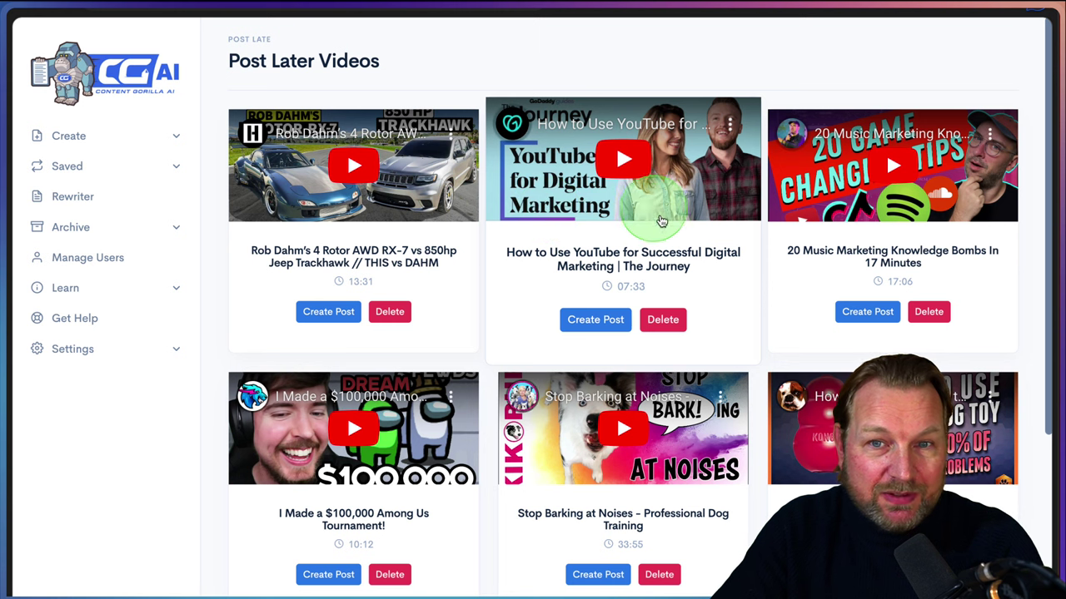
{"action": "scroll", "coordinate": [805, 214], "scroll_direction": "down", "scroll_amount": 1}
{"action": "scroll", "coordinate": [835, 218], "scroll_direction": "down", "scroll_amount": 2}
{"action": "scroll", "coordinate": [835, 217], "scroll_direction": "up", "scroll_amount": 3}
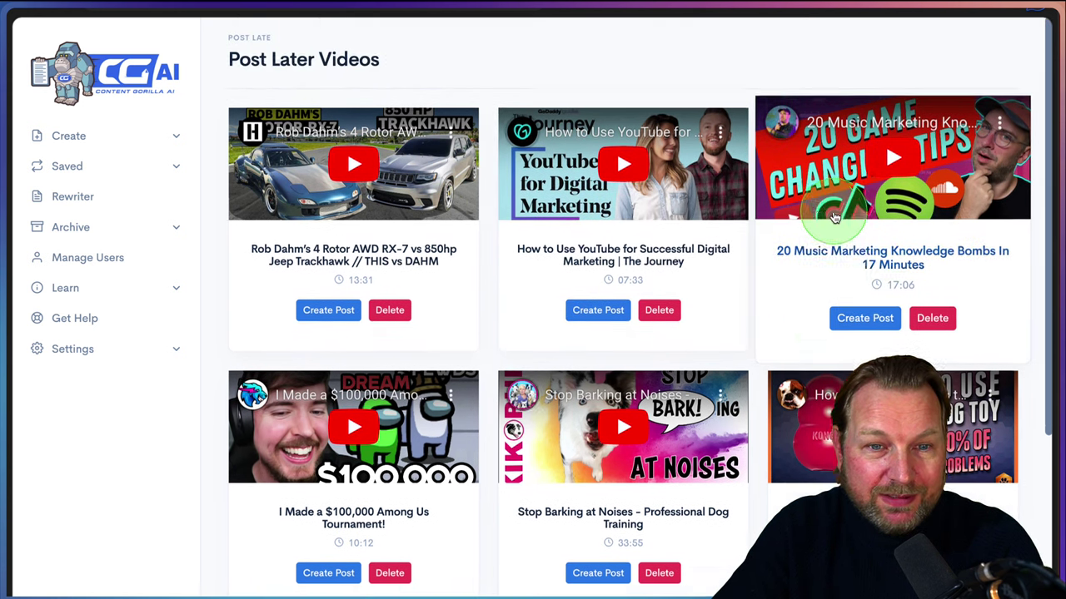
- Start a post from the Rob Dahm RX-7 vs Trackhawk video and read its transcript
{"action": "left_click", "coordinate": [150, 136]}
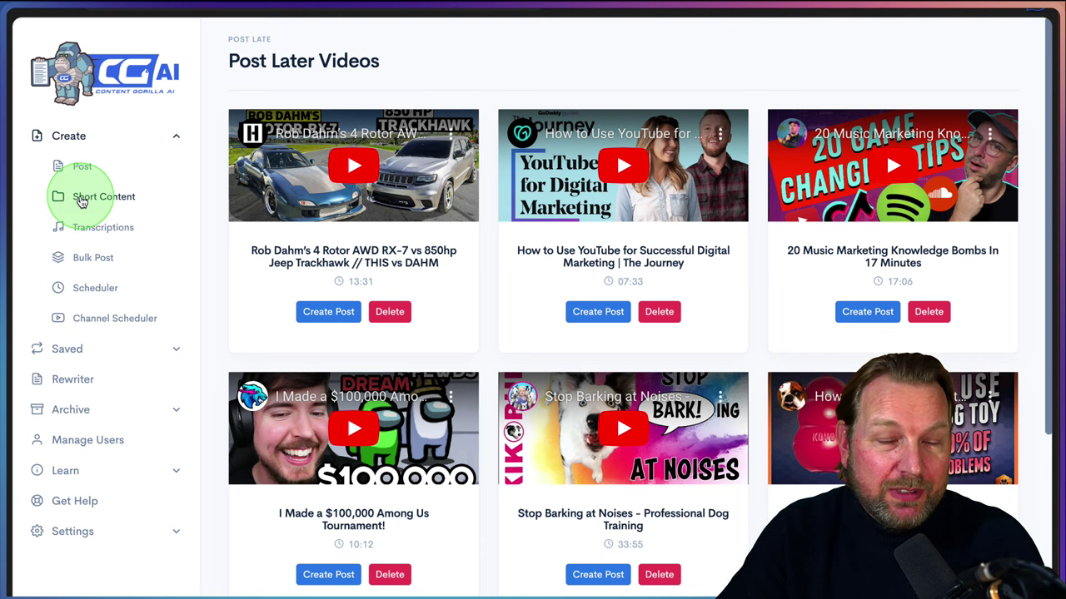
{"action": "left_click", "coordinate": [323, 315]}
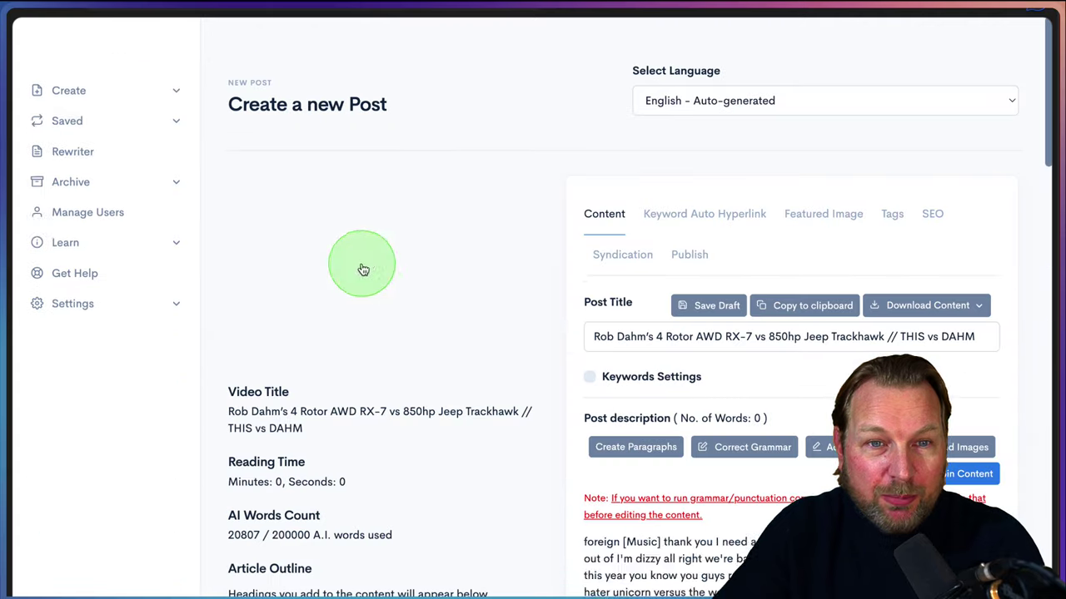
{"action": "scroll", "coordinate": [552, 314], "scroll_direction": "down", "scroll_amount": 2}
{"action": "scroll", "coordinate": [552, 321], "scroll_direction": "down", "scroll_amount": 5}
{"action": "scroll", "coordinate": [552, 321], "scroll_direction": "down", "scroll_amount": 1}
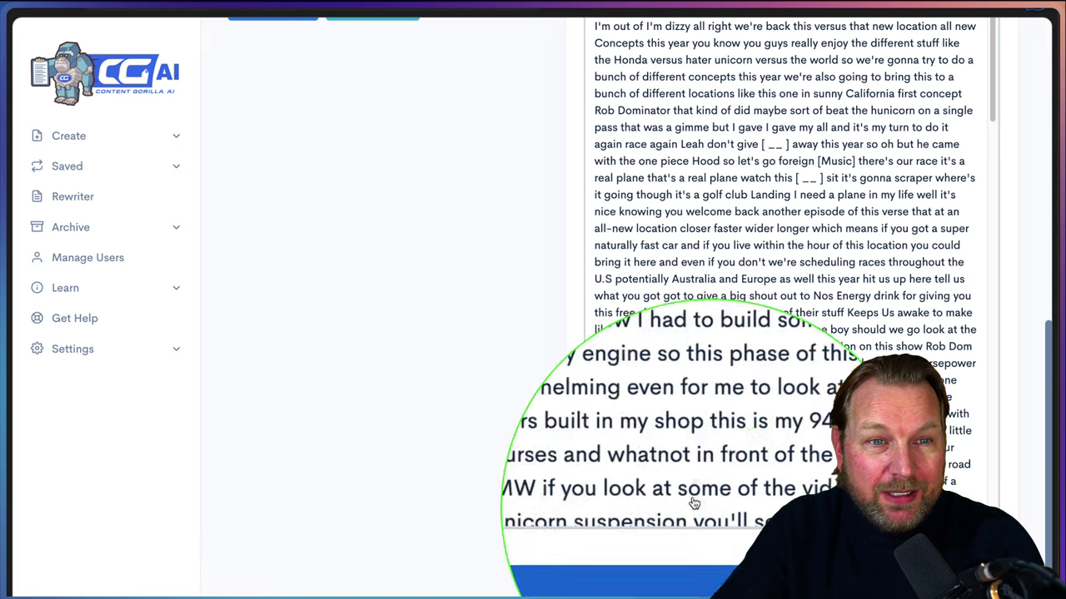
{"action": "left_click", "coordinate": [96, 136]}
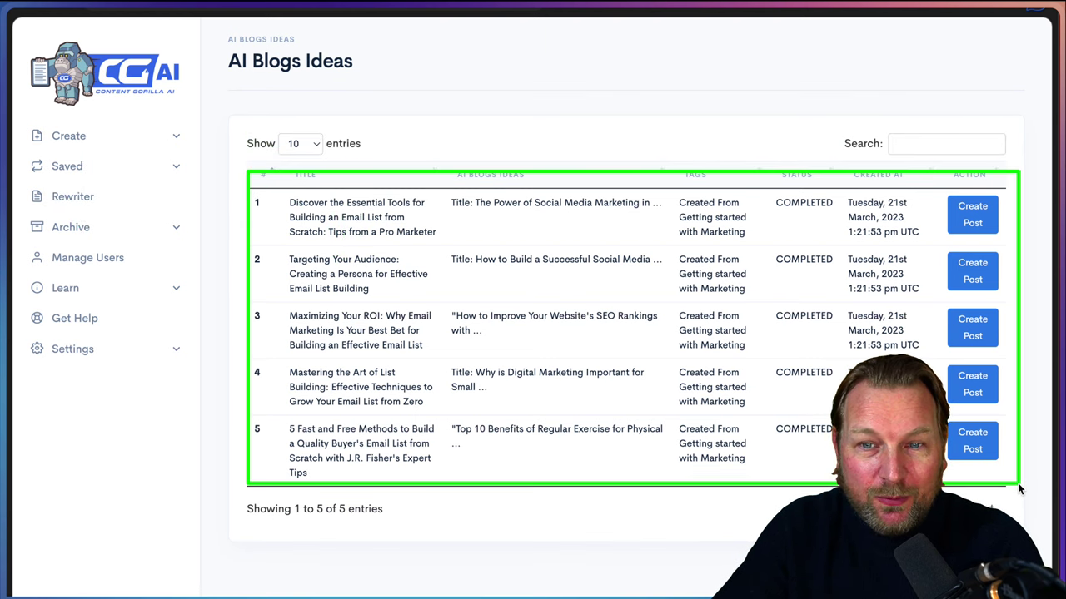
- Create a post from 'Discover the Essential Tools for Building an Email List' and skim its 616 words
{"action": "left_click", "coordinate": [966, 215]}
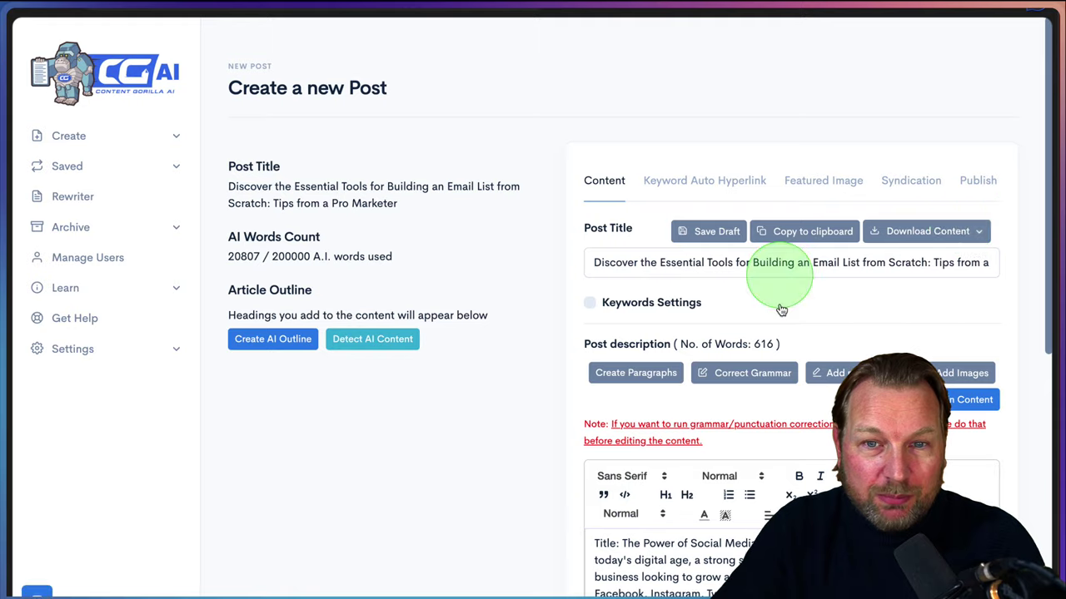
{"action": "scroll", "coordinate": [798, 387], "scroll_direction": "down", "scroll_amount": 3}
{"action": "scroll", "coordinate": [798, 387], "scroll_direction": "down", "scroll_amount": 3}
{"action": "scroll", "coordinate": [798, 387], "scroll_direction": "down", "scroll_amount": 5}
{"action": "scroll", "coordinate": [798, 384], "scroll_direction": "down", "scroll_amount": 3}
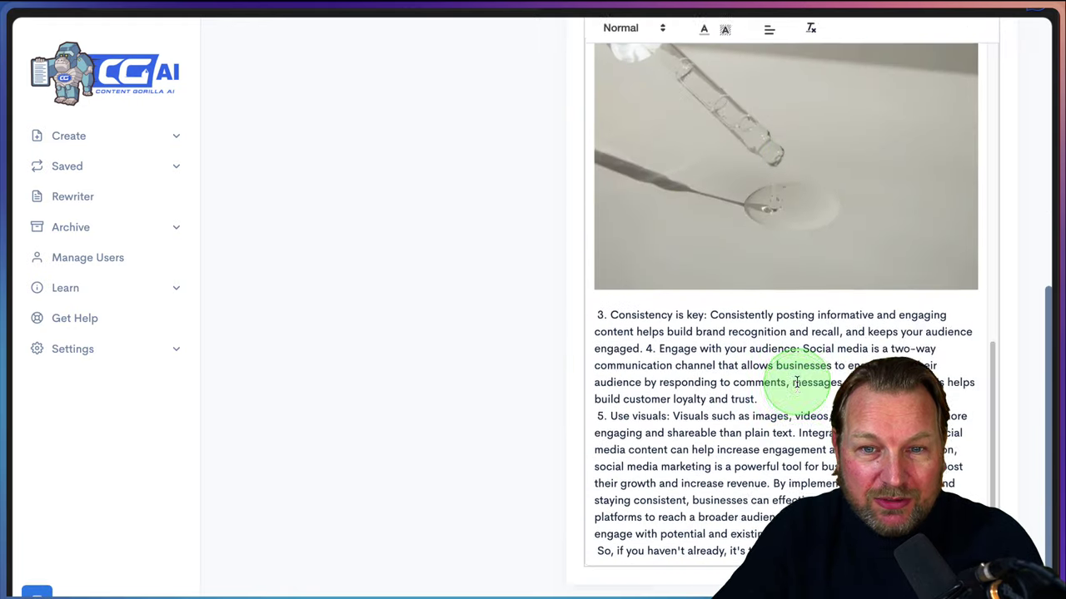
{"action": "scroll", "coordinate": [798, 383], "scroll_direction": "up", "scroll_amount": 10}
{"action": "scroll", "coordinate": [671, 314], "scroll_direction": "up", "scroll_amount": 3}
{"action": "scroll", "coordinate": [671, 314], "scroll_direction": "up", "scroll_amount": 5}
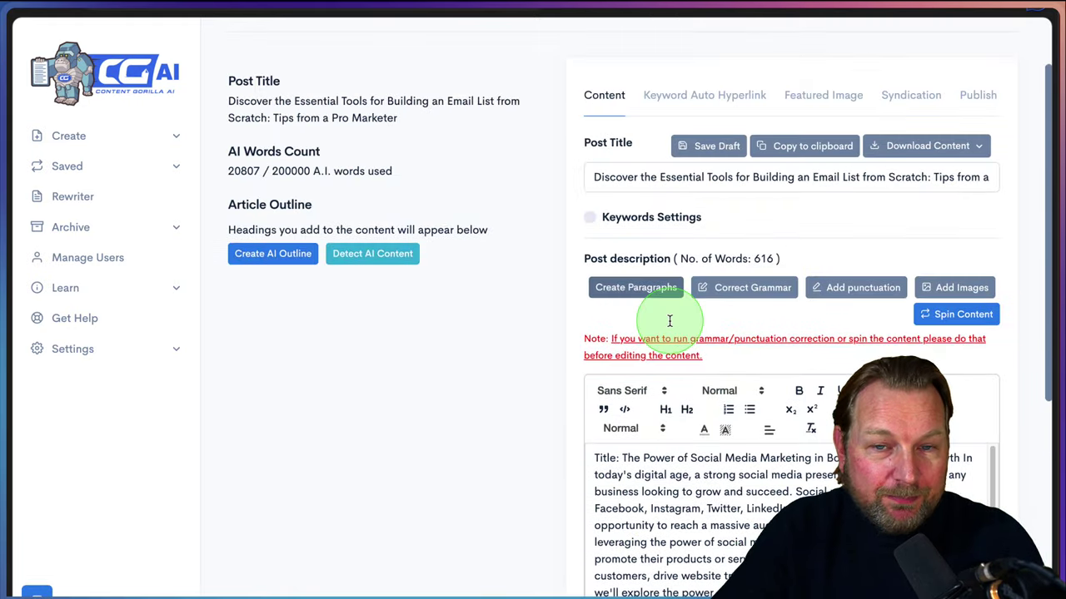
{"action": "left_click", "coordinate": [177, 136]}
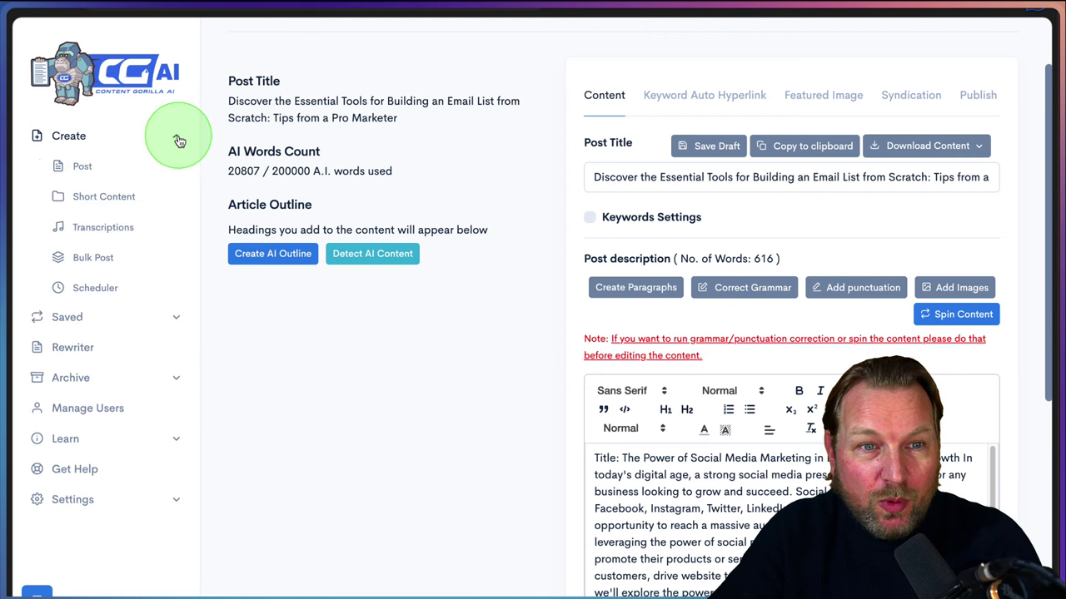
- Go to Transcriptions, start a new transcription, and look over the empty audio/video upload form
{"action": "left_click", "coordinate": [89, 226]}
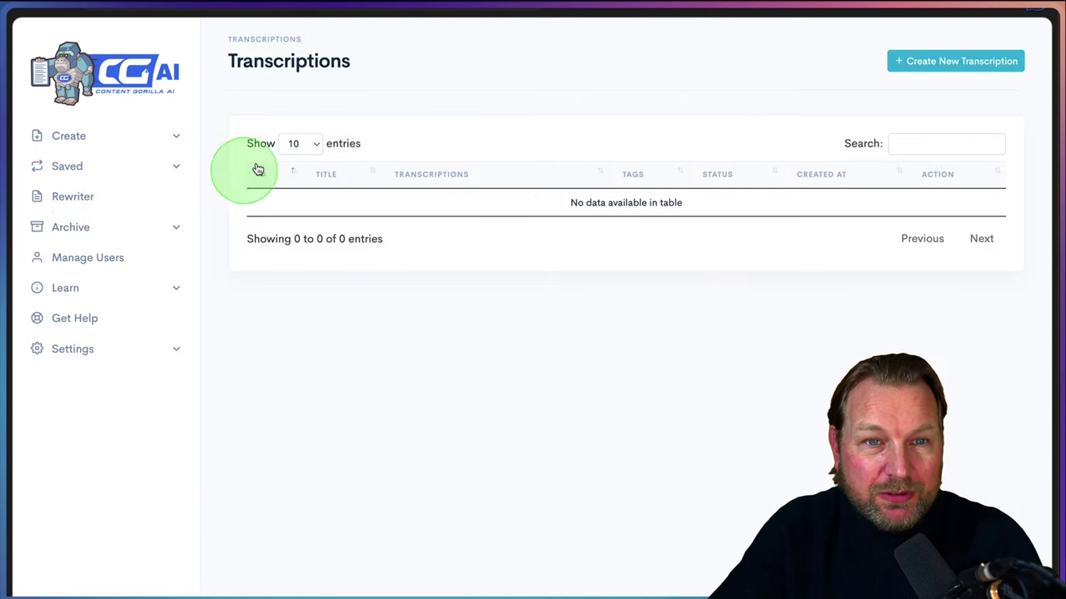
{"action": "left_click", "coordinate": [954, 67]}
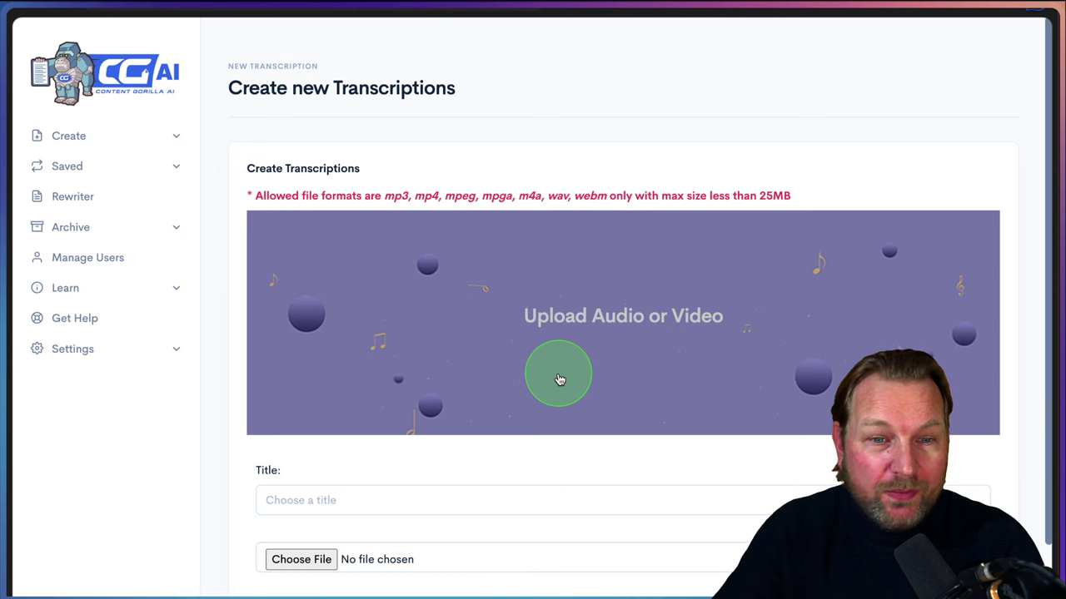
{"action": "scroll", "coordinate": [585, 367], "scroll_direction": "down", "scroll_amount": 2}
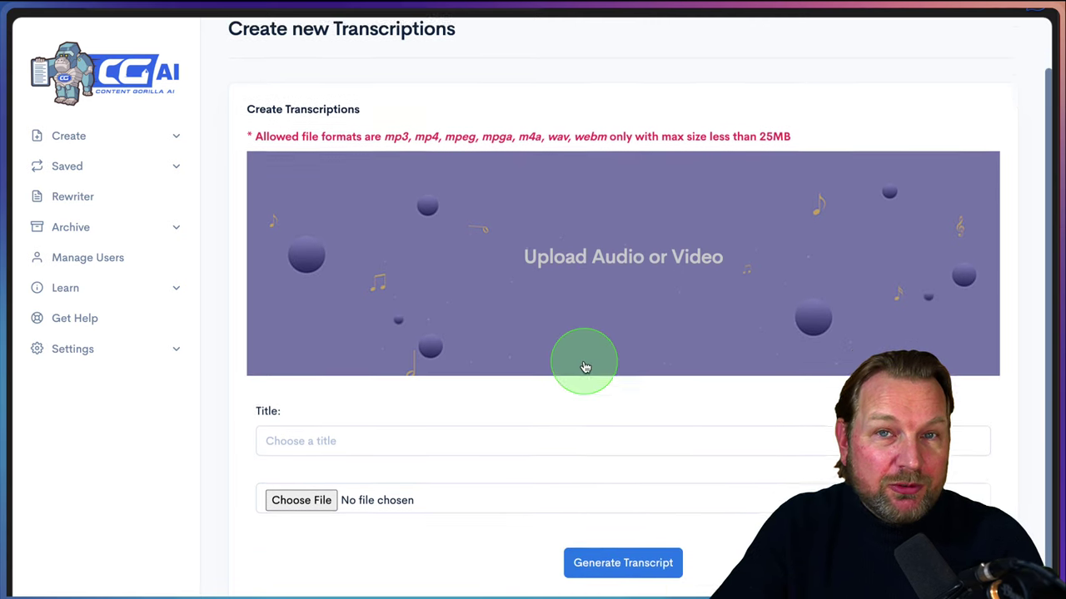
{"action": "scroll", "coordinate": [582, 369], "scroll_direction": "up", "scroll_amount": 1}
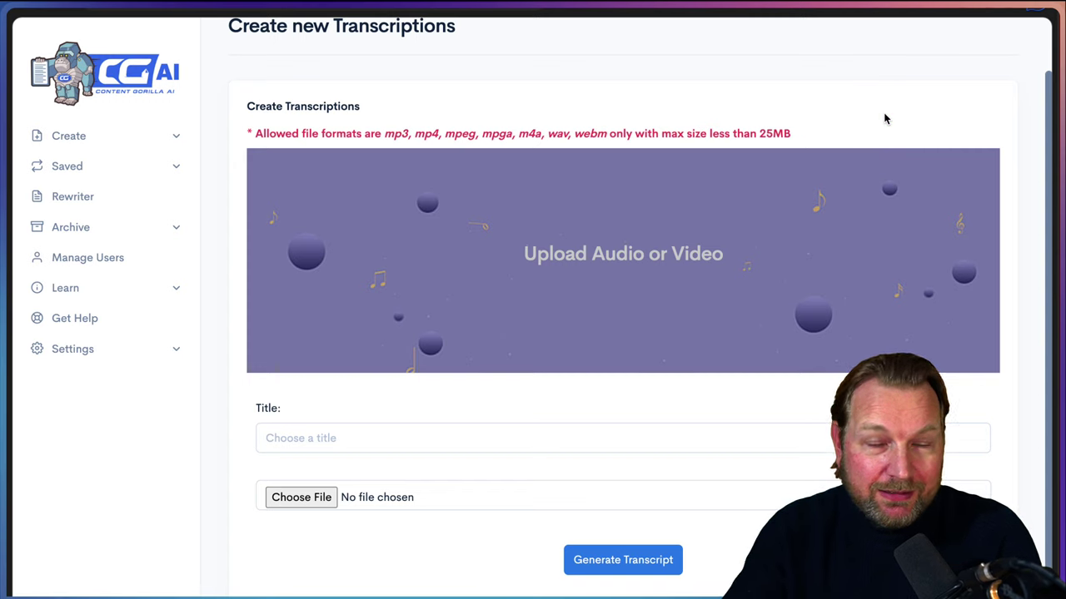
{"action": "left_click", "coordinate": [670, 303]}
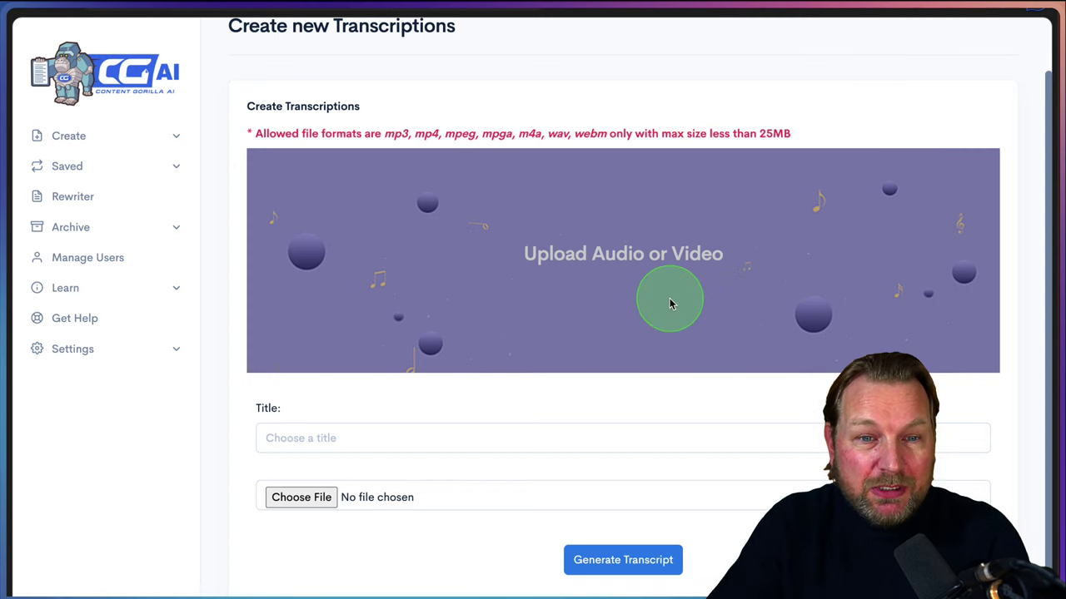
{"action": "scroll", "coordinate": [633, 314], "scroll_direction": "up", "scroll_amount": 2}
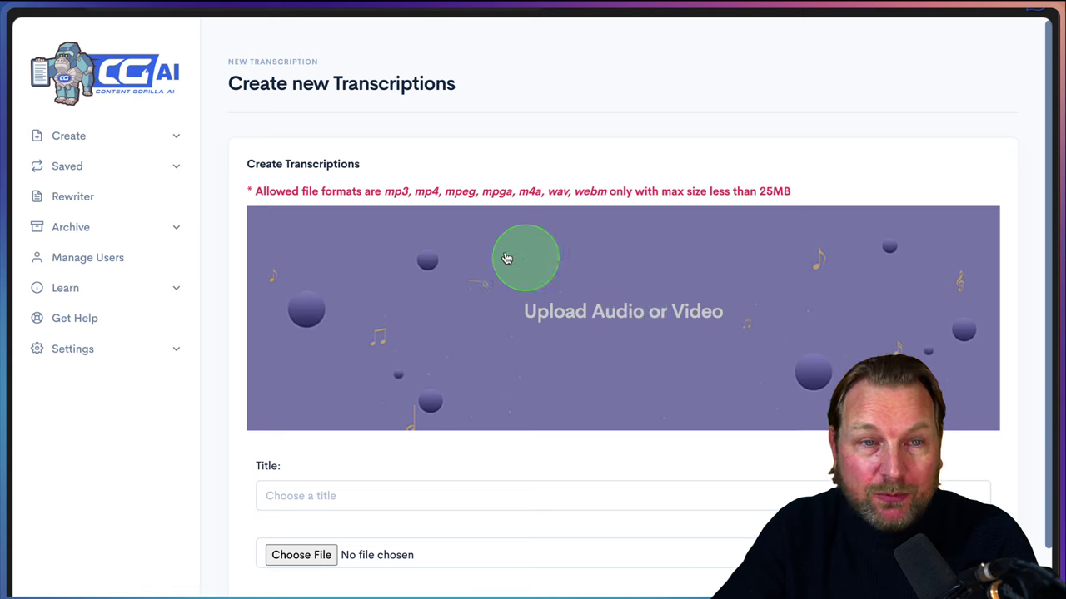
{"action": "left_click", "coordinate": [182, 147]}
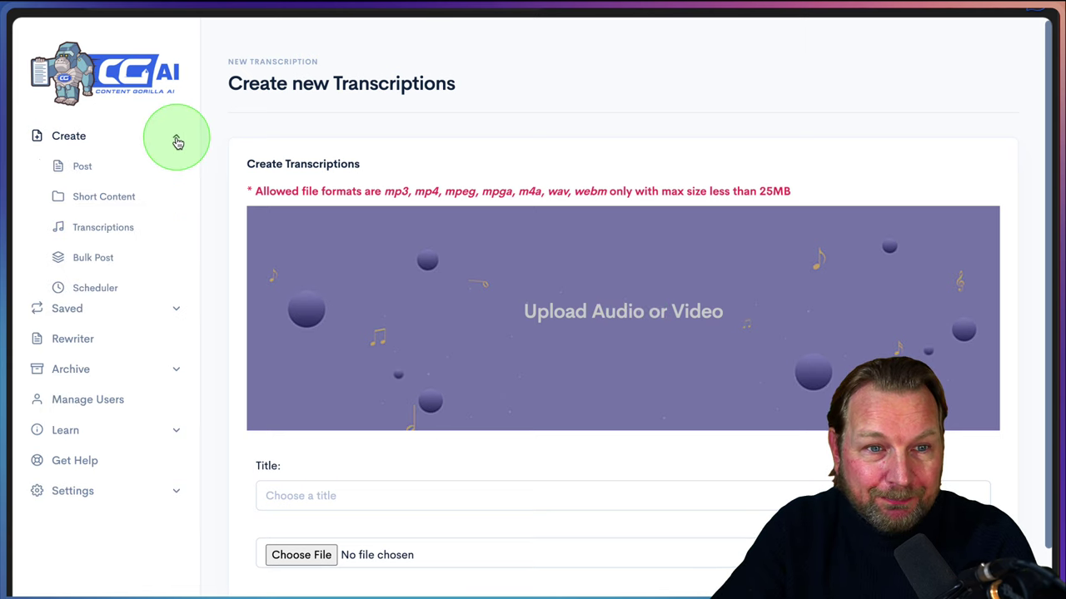
- Open the Websites page, which shows no website added yet, and expand the Saved and Create menus
{"action": "left_click", "coordinate": [78, 260]}
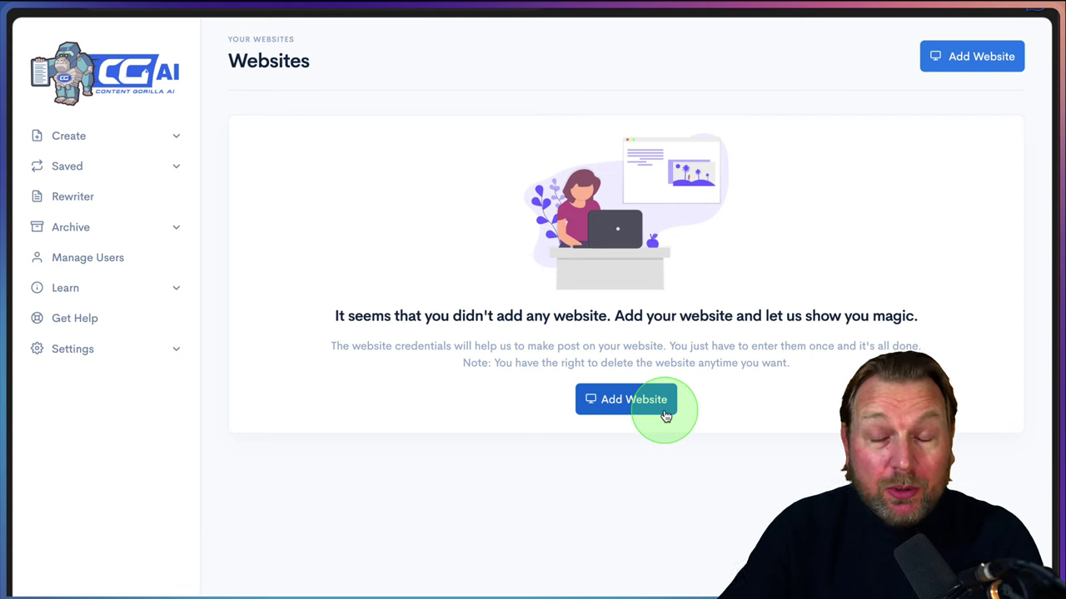
{"action": "left_click", "coordinate": [163, 166]}
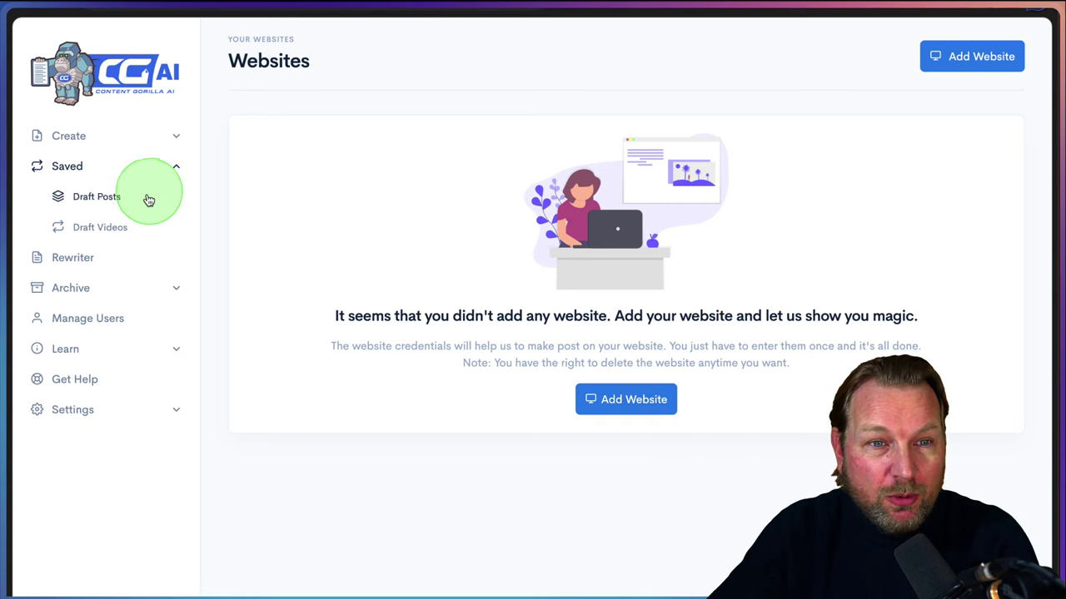
{"action": "left_click", "coordinate": [174, 136]}
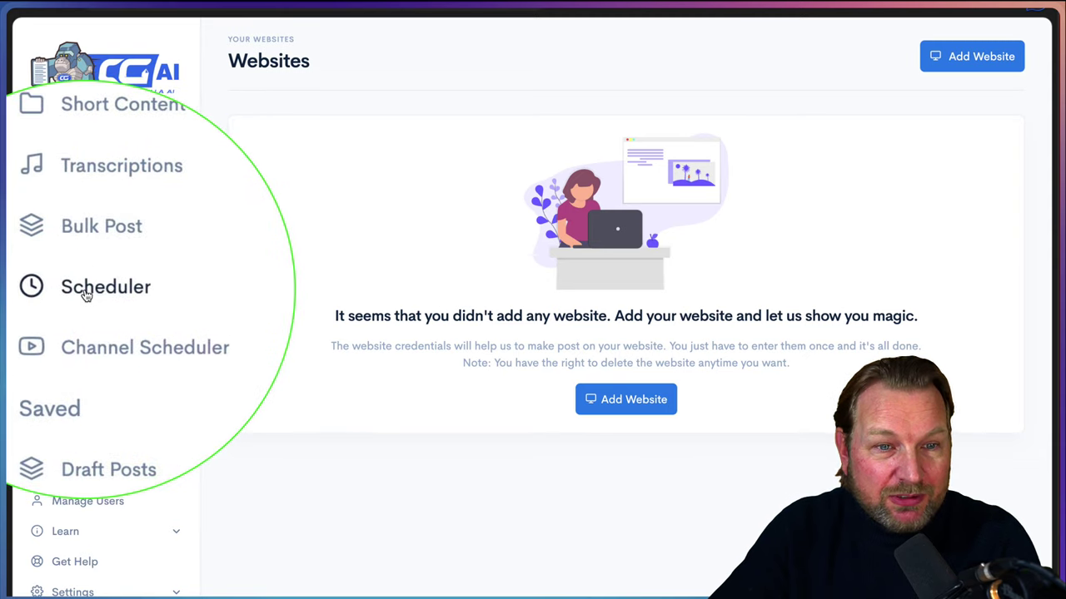
{"action": "scroll", "coordinate": [85, 294], "scroll_direction": "down", "scroll_amount": 5}
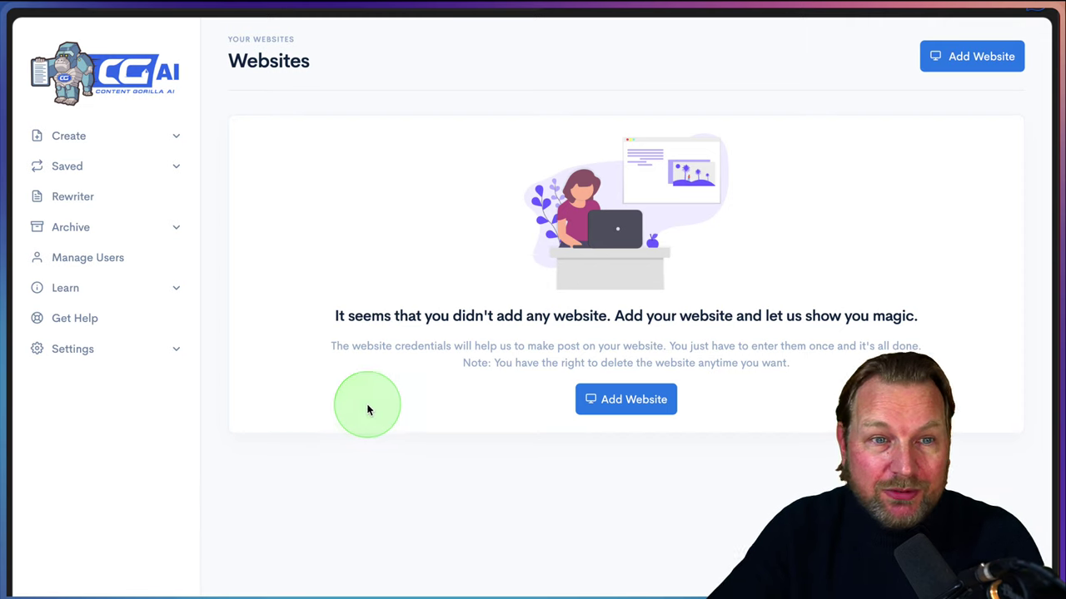
- In the Article Rewriter, enable Auto New Paragraphs, Change Sentence Structure and Reorder Paragraphs
{"action": "left_click", "coordinate": [65, 205]}
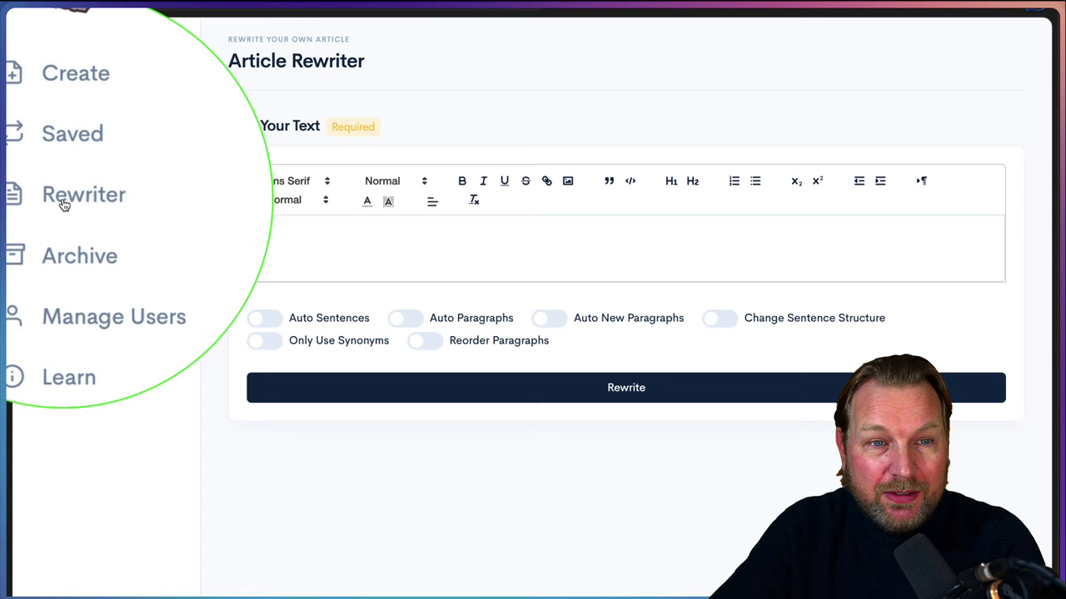
{"action": "left_click", "coordinate": [376, 234]}
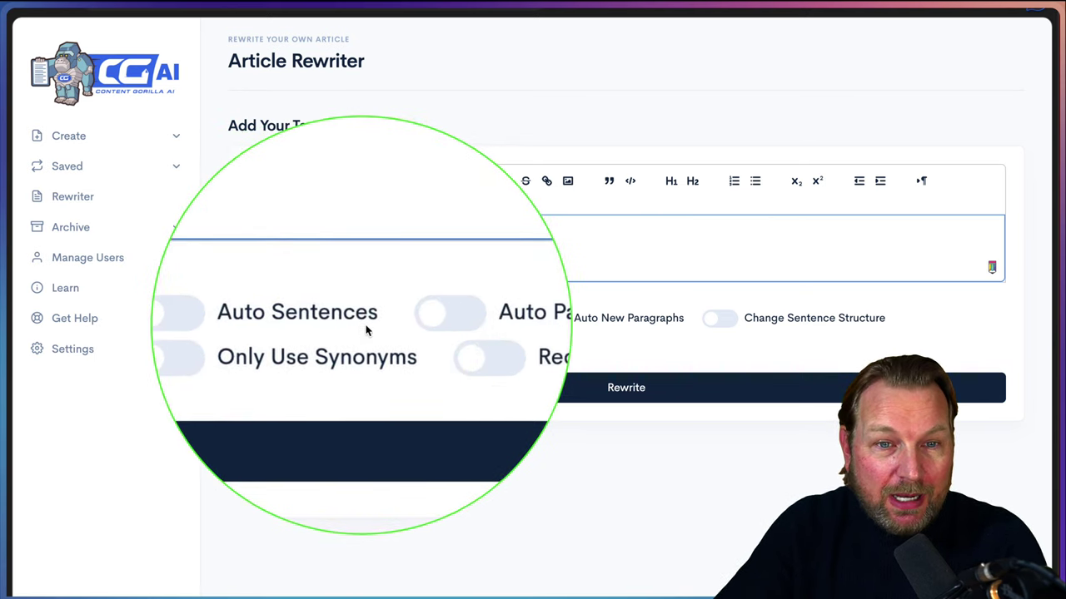
{"action": "left_click", "coordinate": [537, 327]}
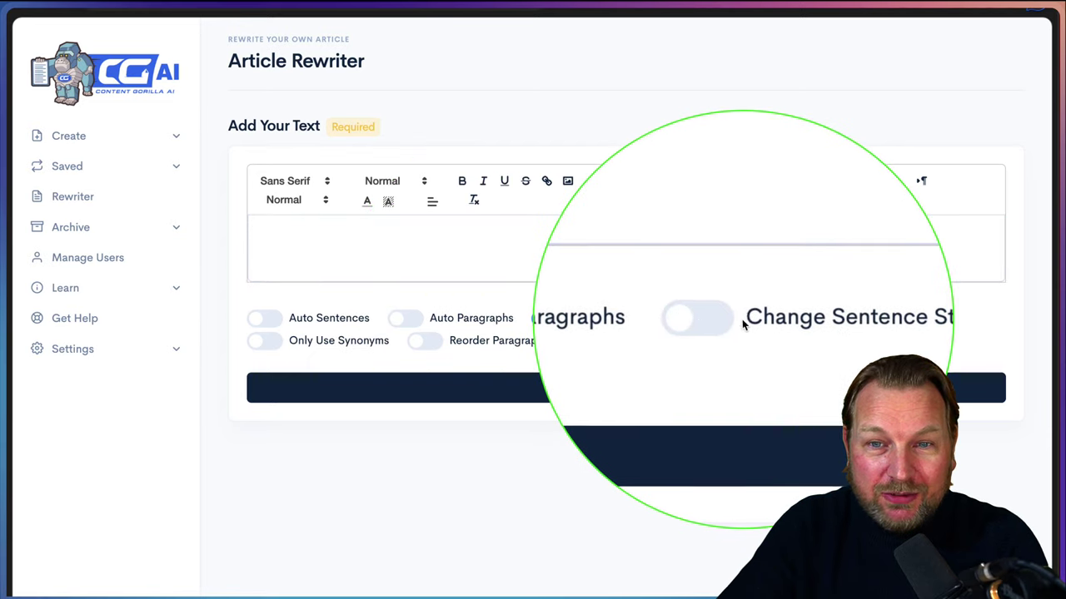
{"action": "left_click", "coordinate": [719, 320]}
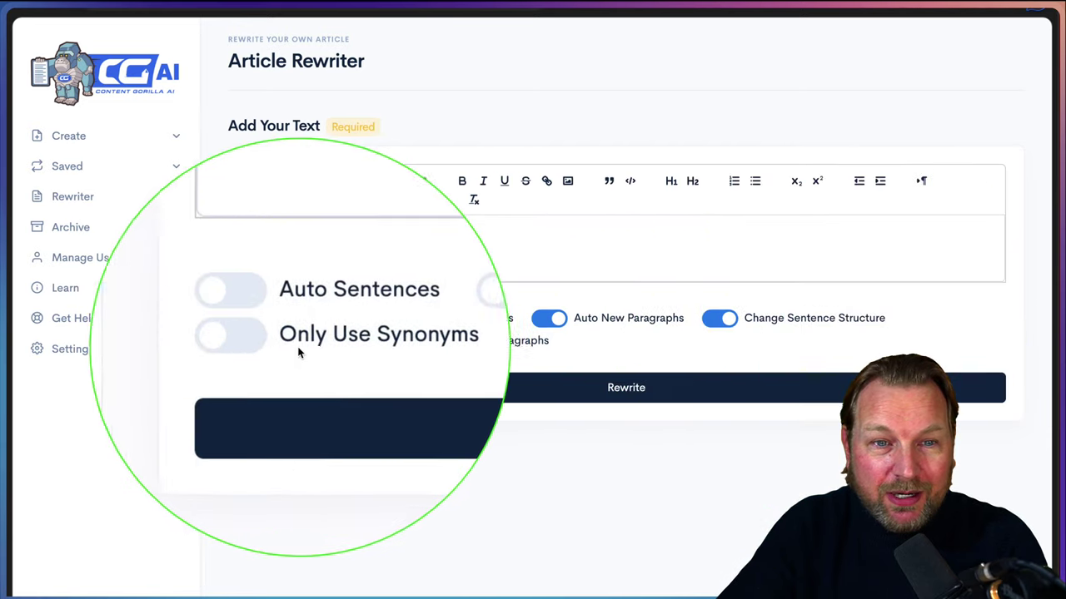
{"action": "left_click", "coordinate": [434, 344]}
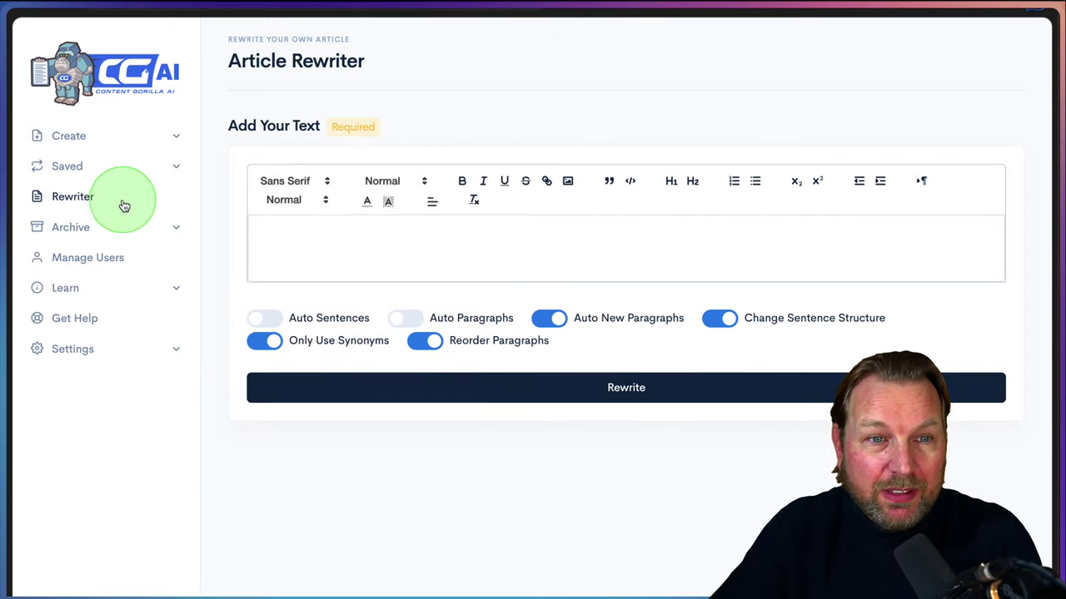
{"action": "left_click", "coordinate": [140, 229]}
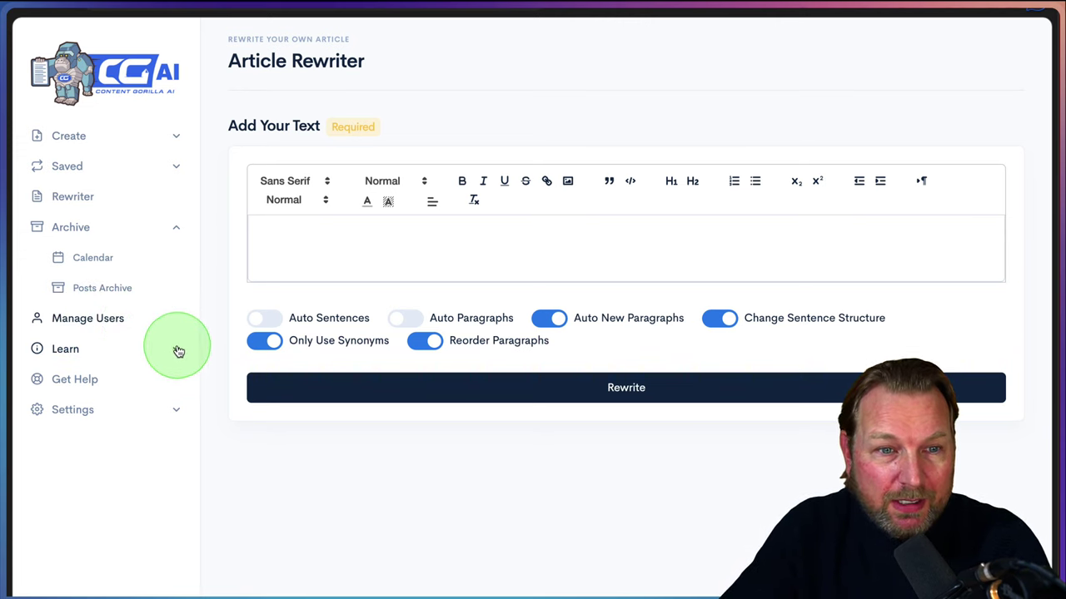
- Open Settings > Integrations to view the unconnected Facebook, Twitter and LinkedIn options
{"action": "left_click", "coordinate": [172, 408]}
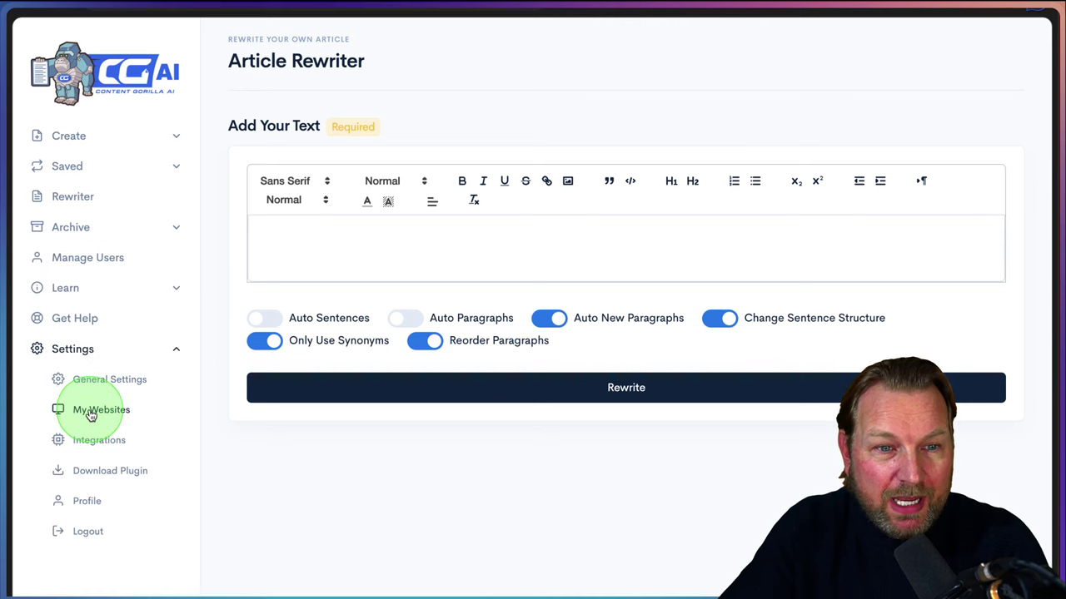
{"action": "left_click", "coordinate": [88, 439]}
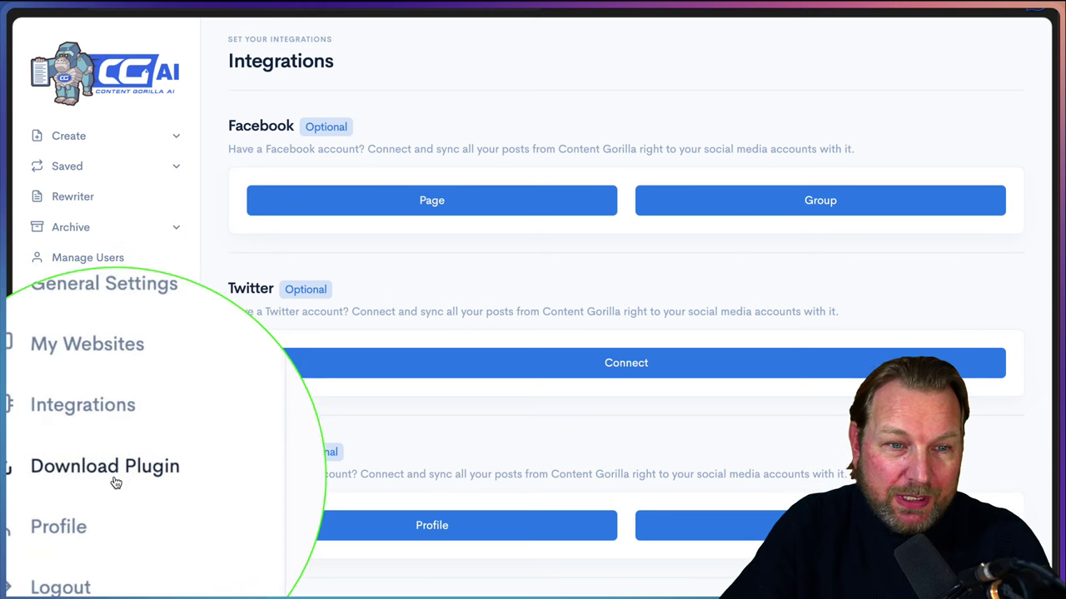
{"action": "left_click", "coordinate": [511, 71]}
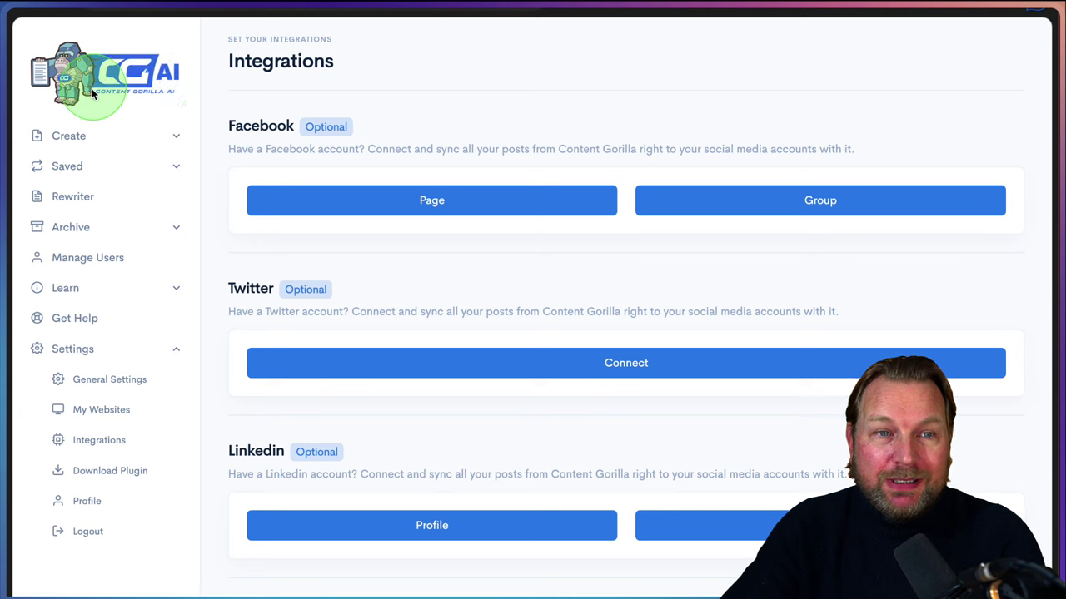
- Go back to the main dashboard via the CG AI logo
{"action": "left_click", "coordinate": [96, 76]}
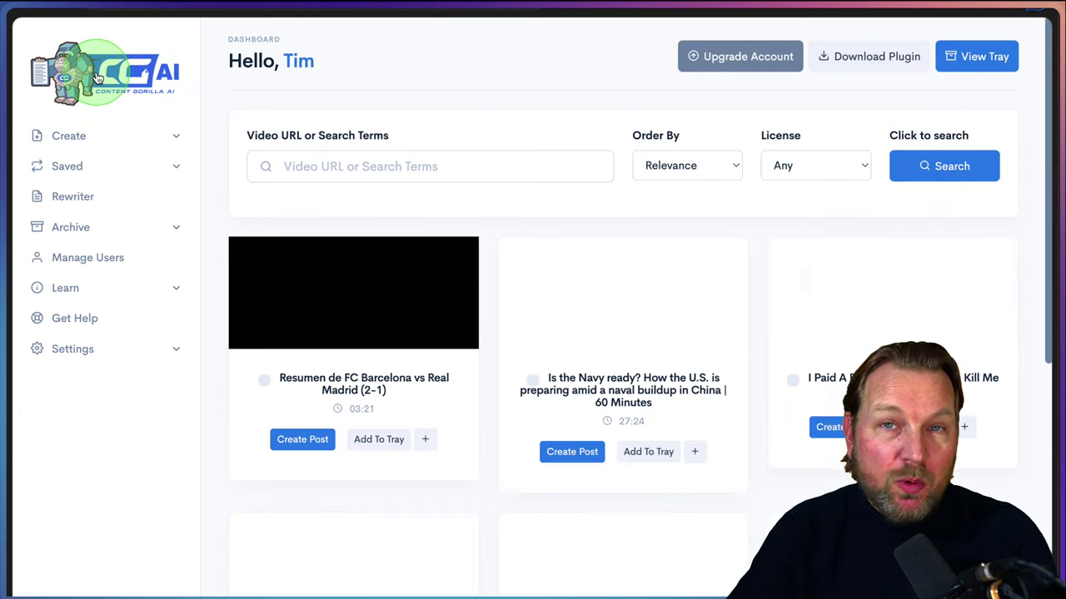